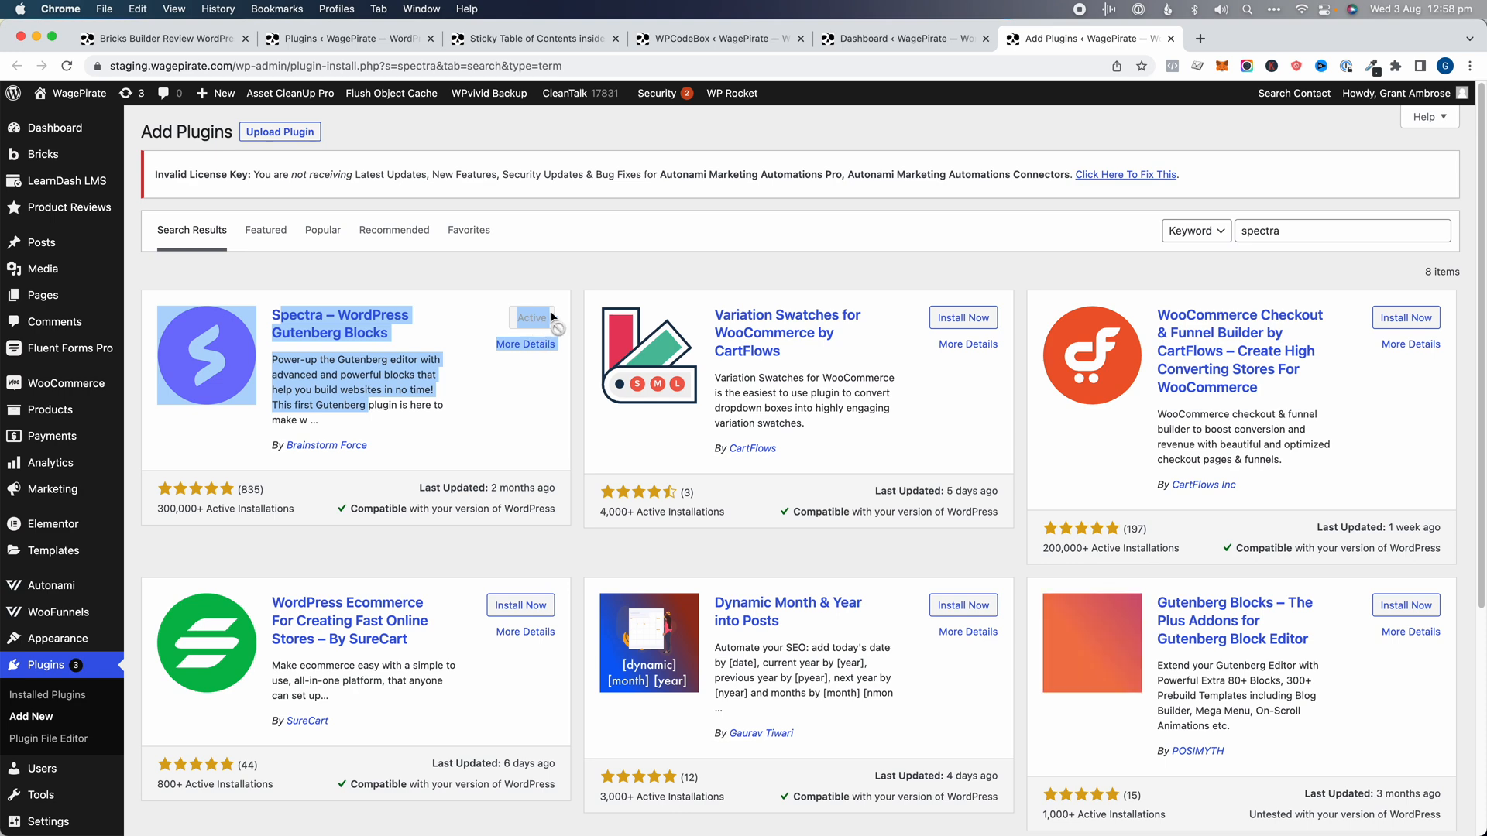
# Step: Start a new post in a separate tab and title it "Test Review"
pyautogui.click(613, 230)
pyautogui.moveTo(62, 247)
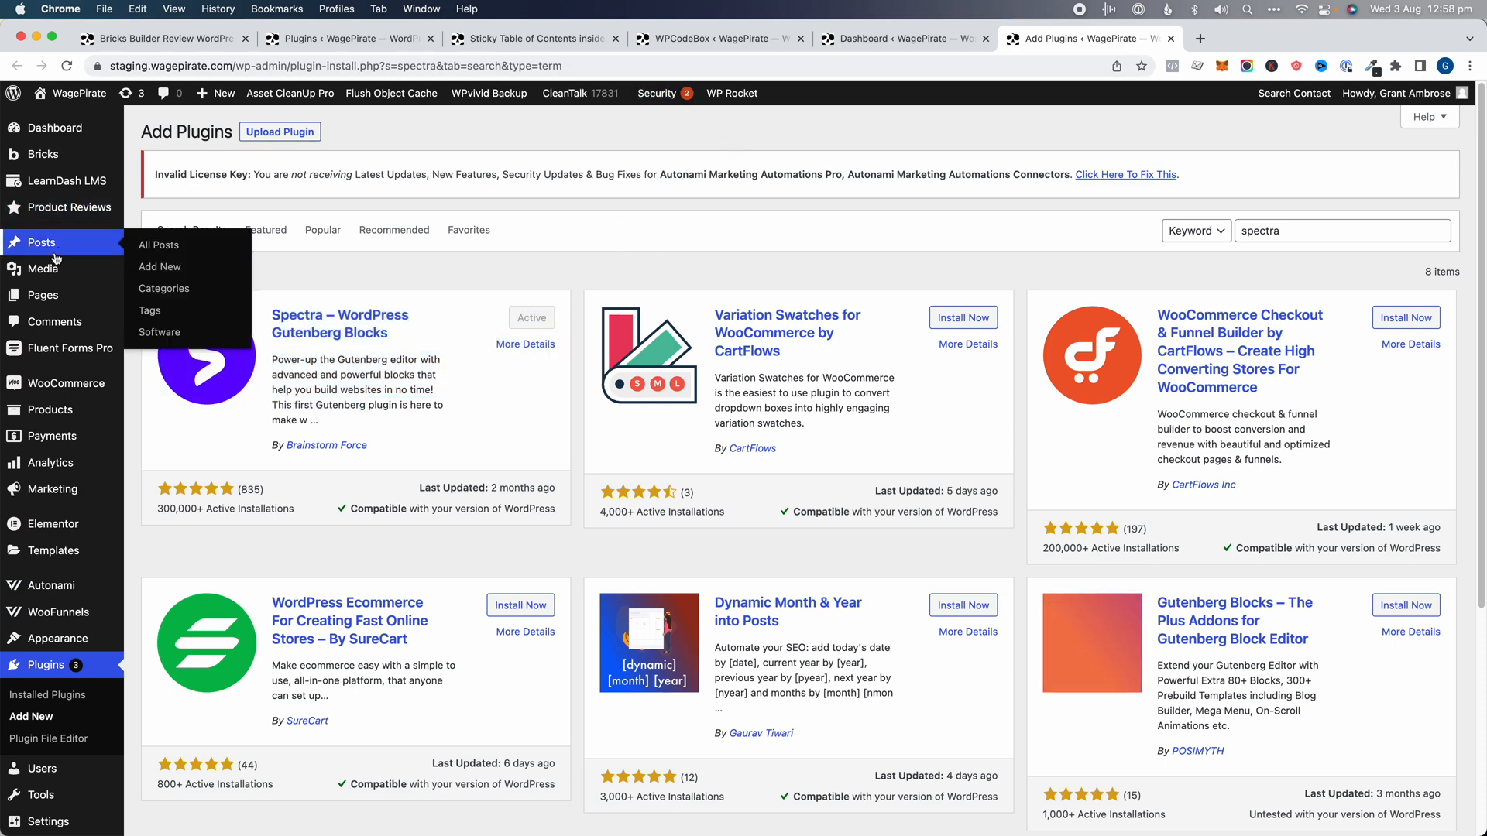
pyautogui.keyDown('super'); pyautogui.click(173, 271); pyautogui.keyUp('super')
pyautogui.click(1270, 39)
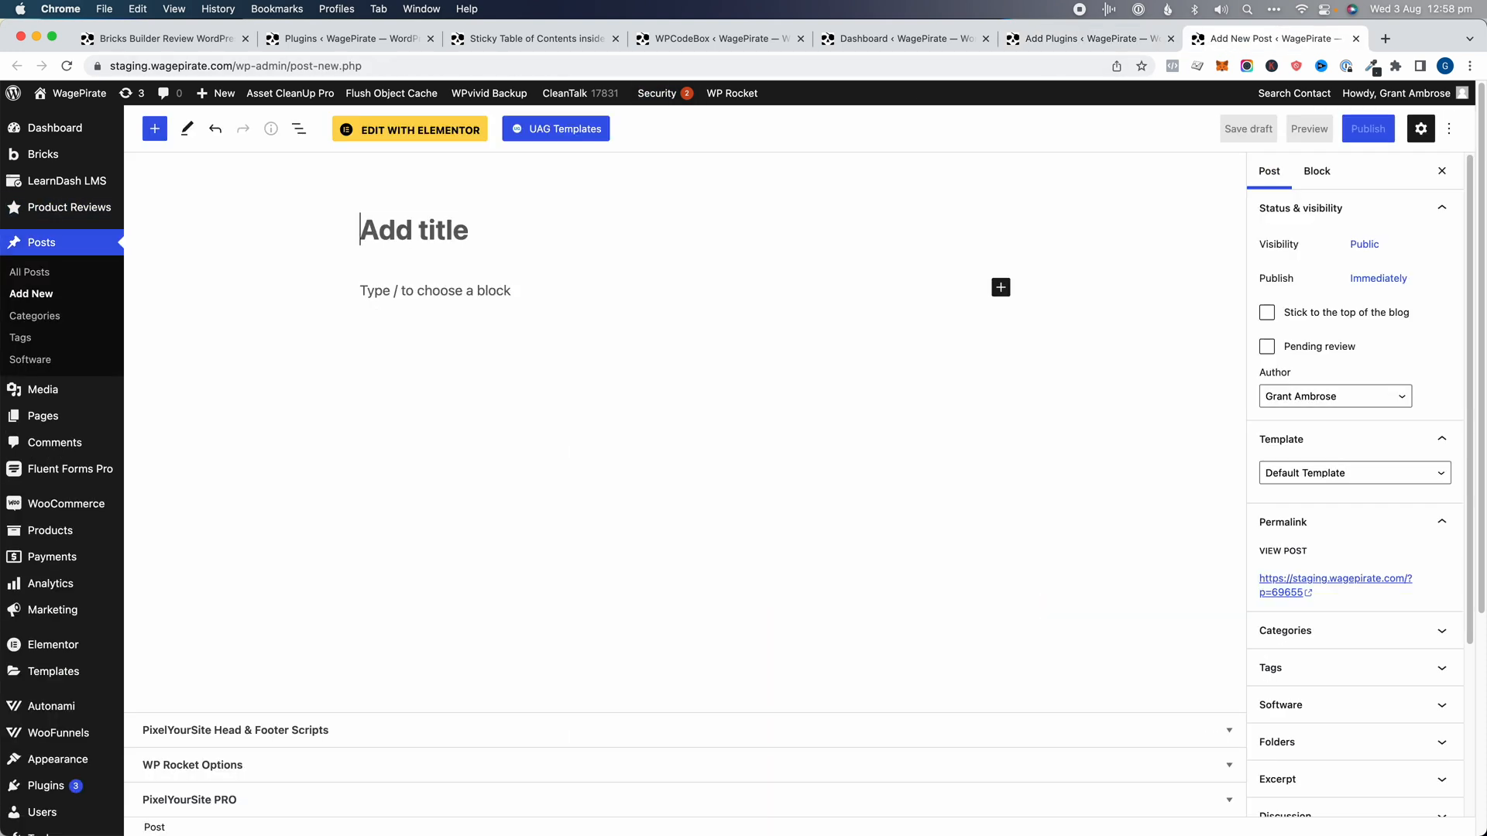
pyautogui.write('Test Review')
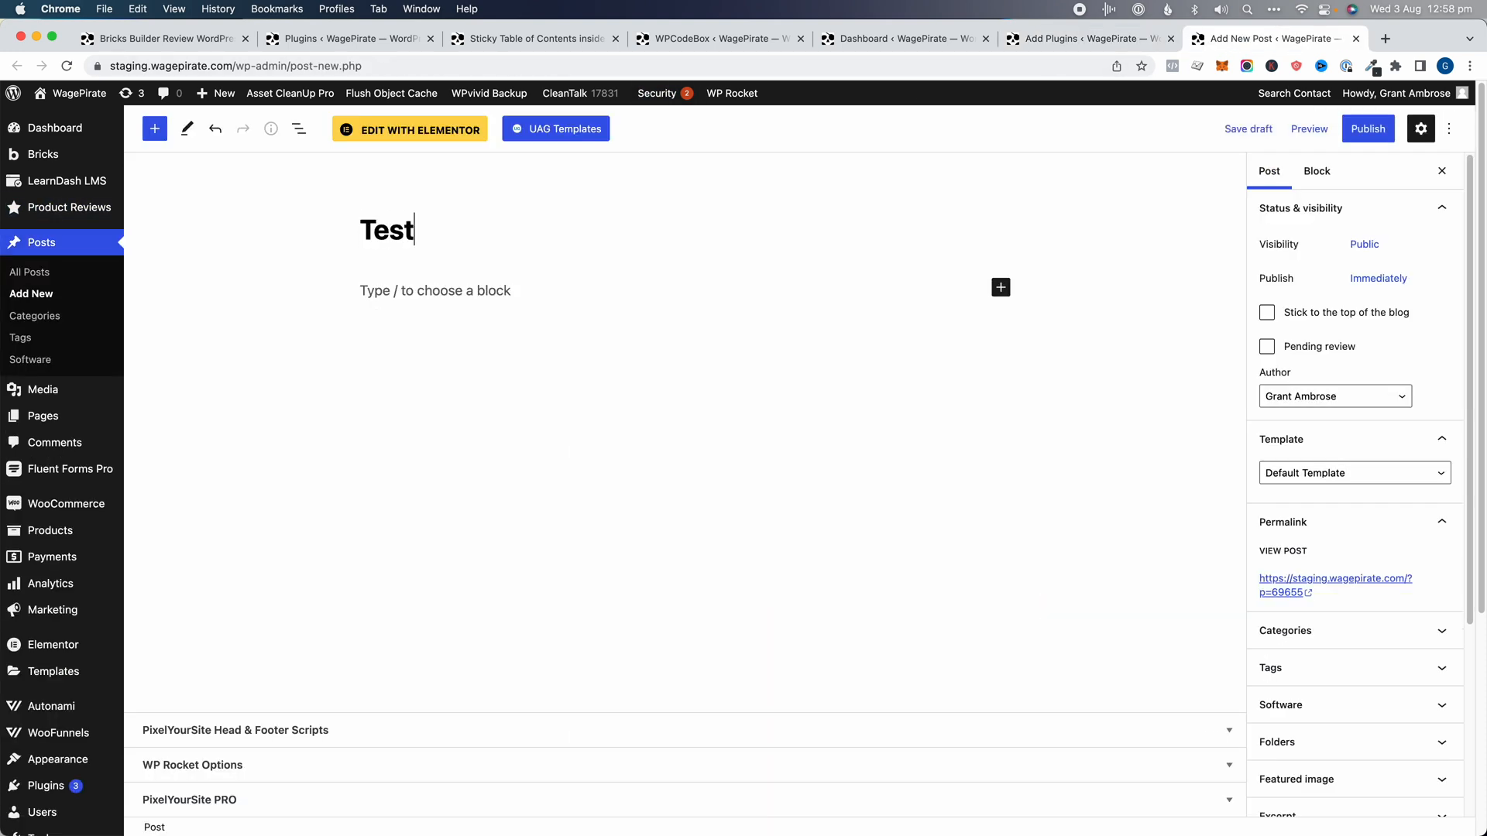
# Step: Insert a Table of Contents block below the post title
pyautogui.click(489, 284)
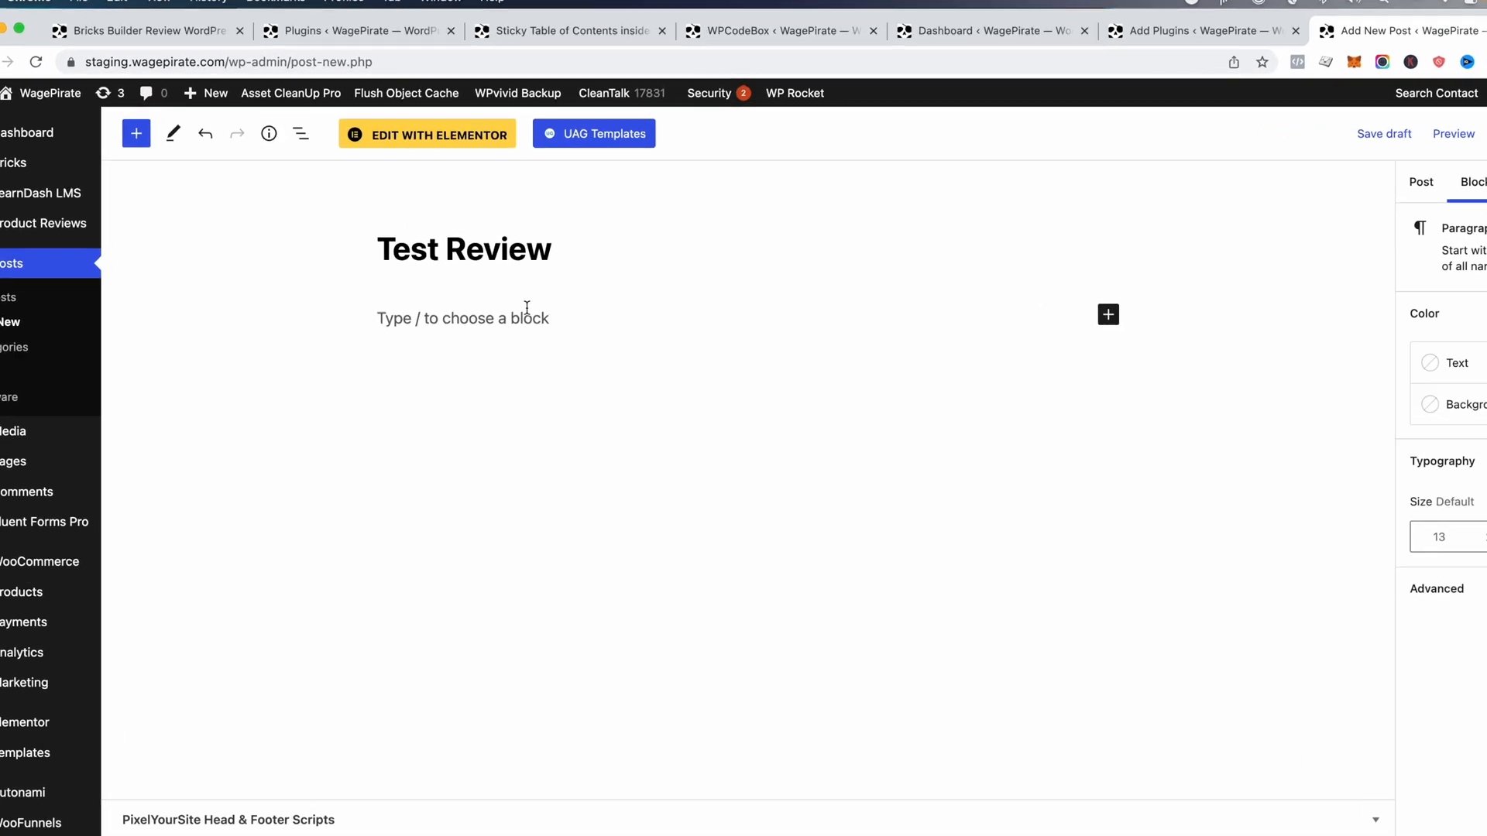
pyautogui.write('/table')
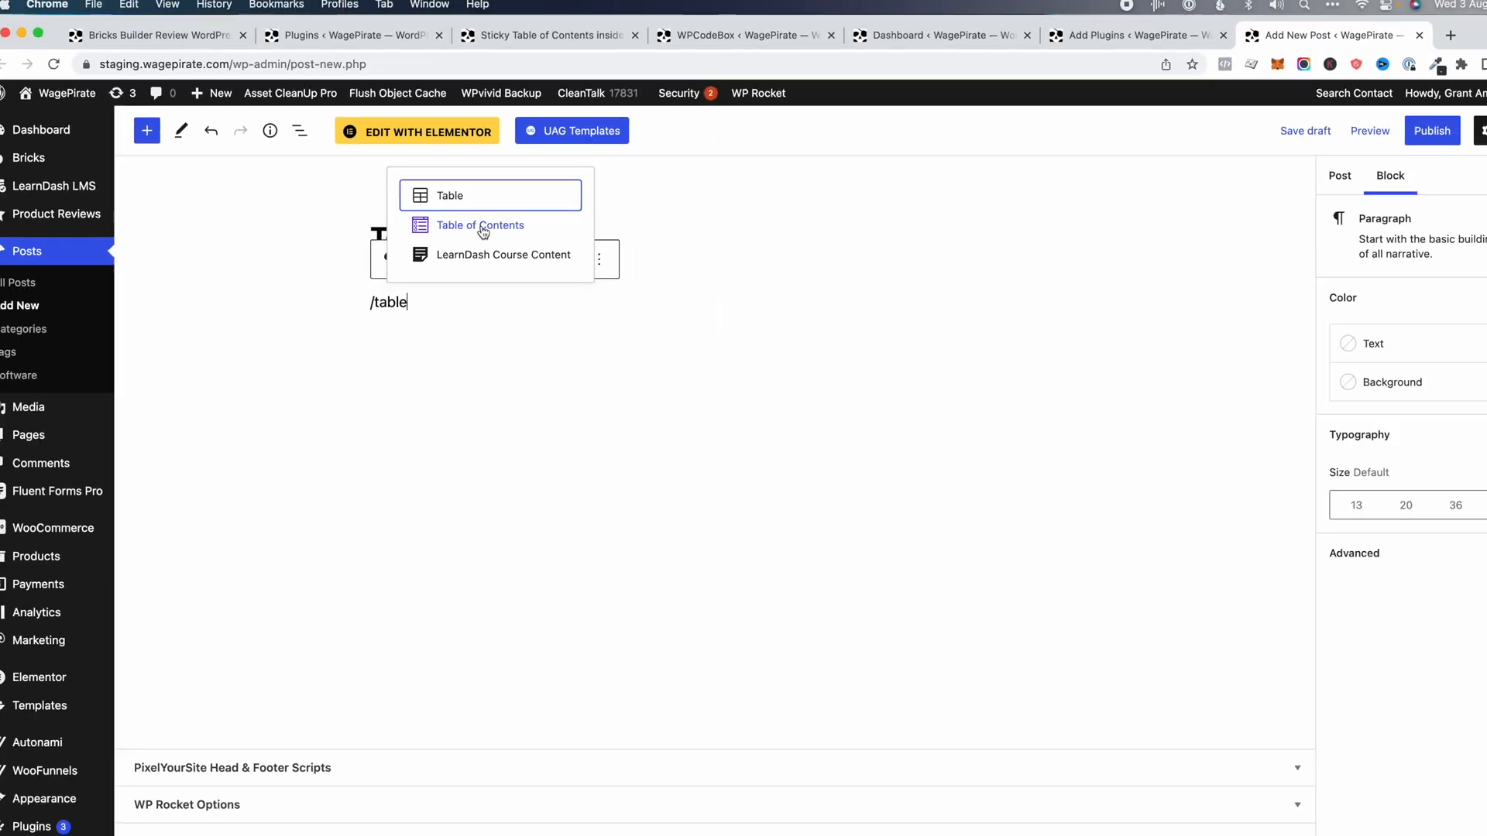
pyautogui.click(1084, 39)
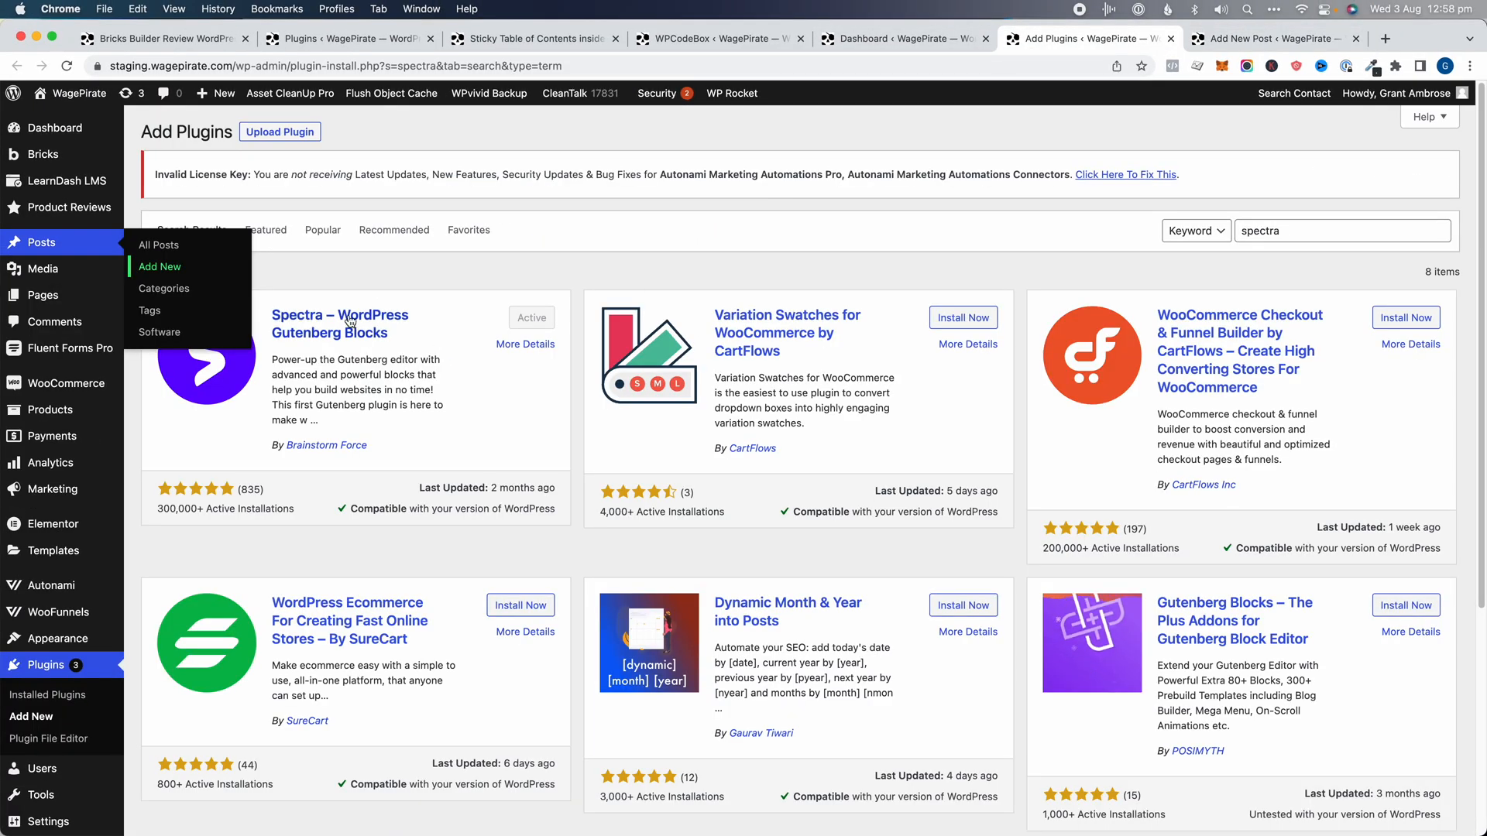
pyautogui.click(1215, 47)
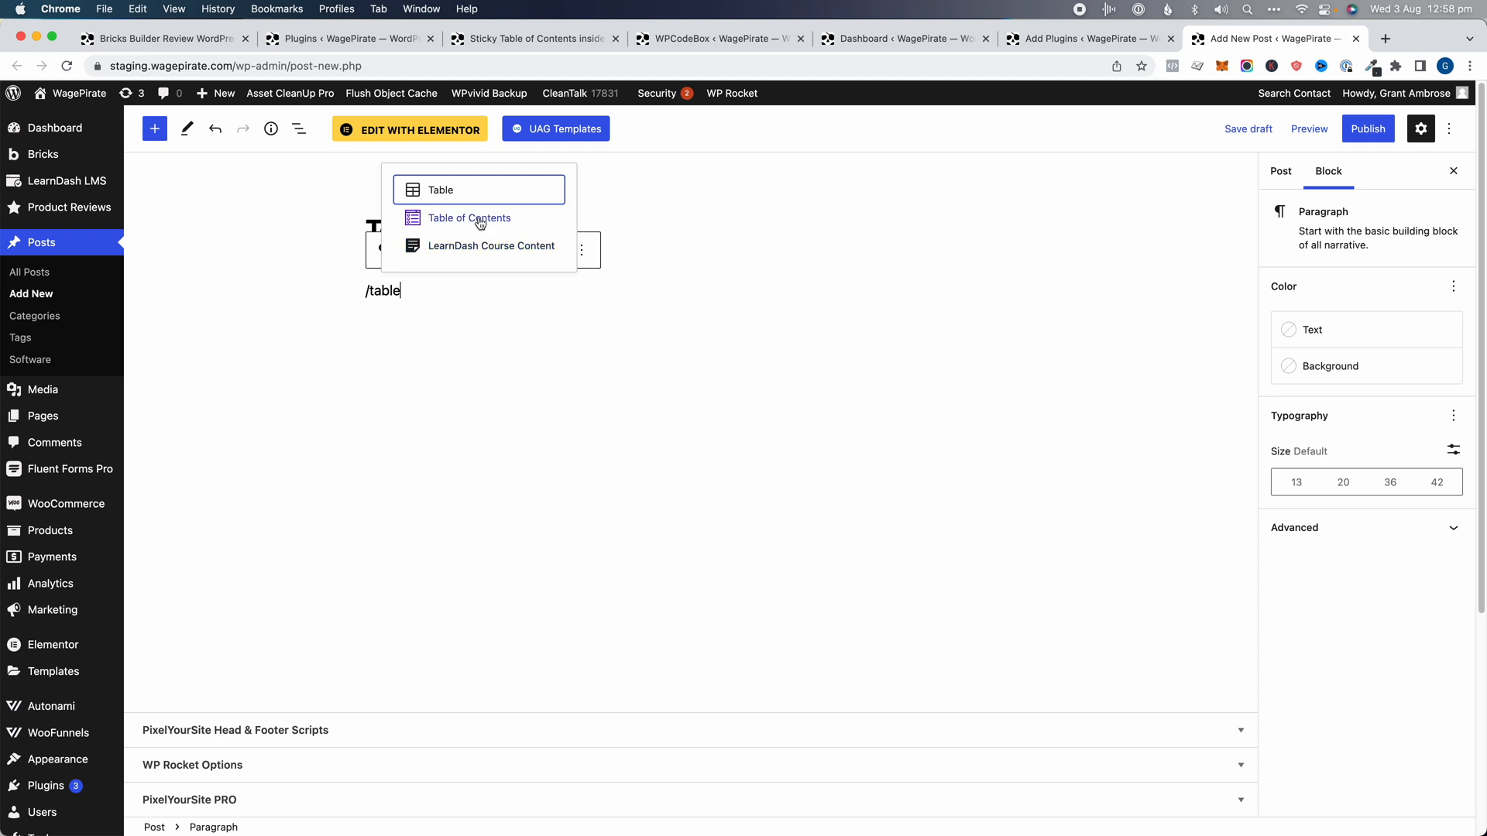
pyautogui.click(485, 221)
pyautogui.click(259, 349)
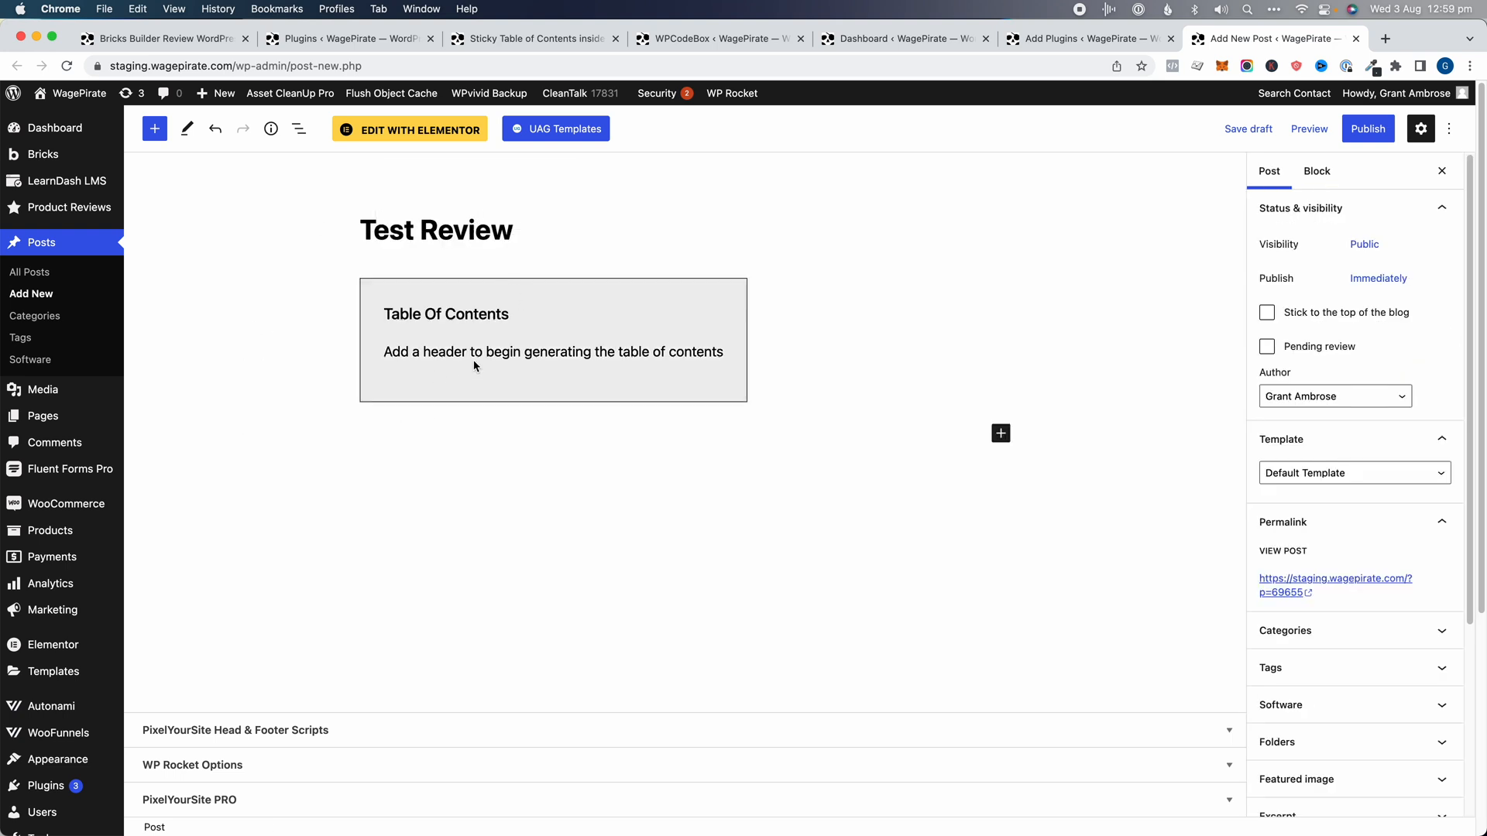
pyautogui.click(494, 349)
pyautogui.click(870, 428)
# Step: Add an H2 heading reading "Video Review" below the Table of Contents block
pyautogui.click(1001, 435)
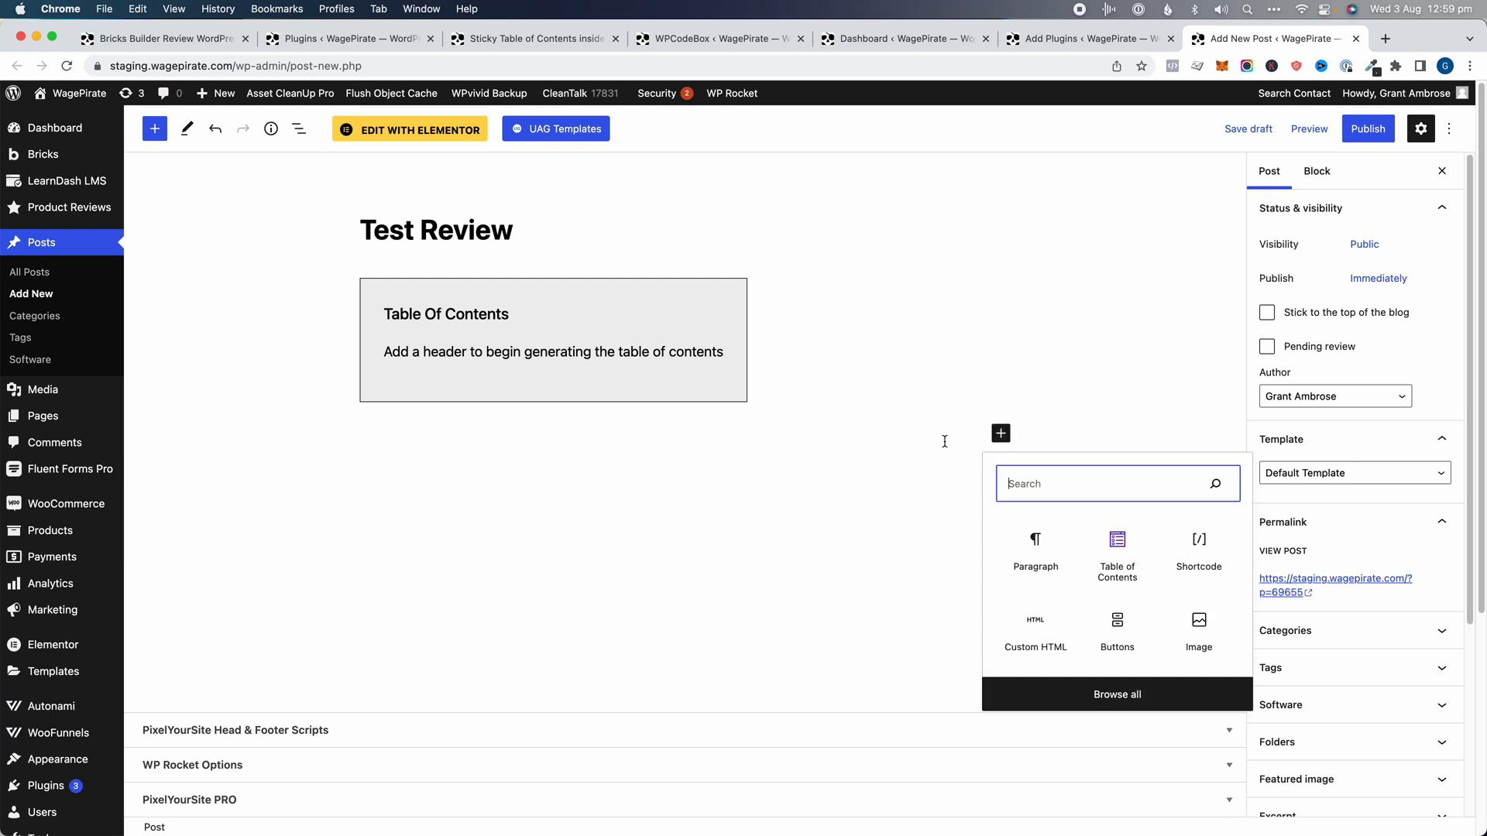
pyautogui.click(1022, 543)
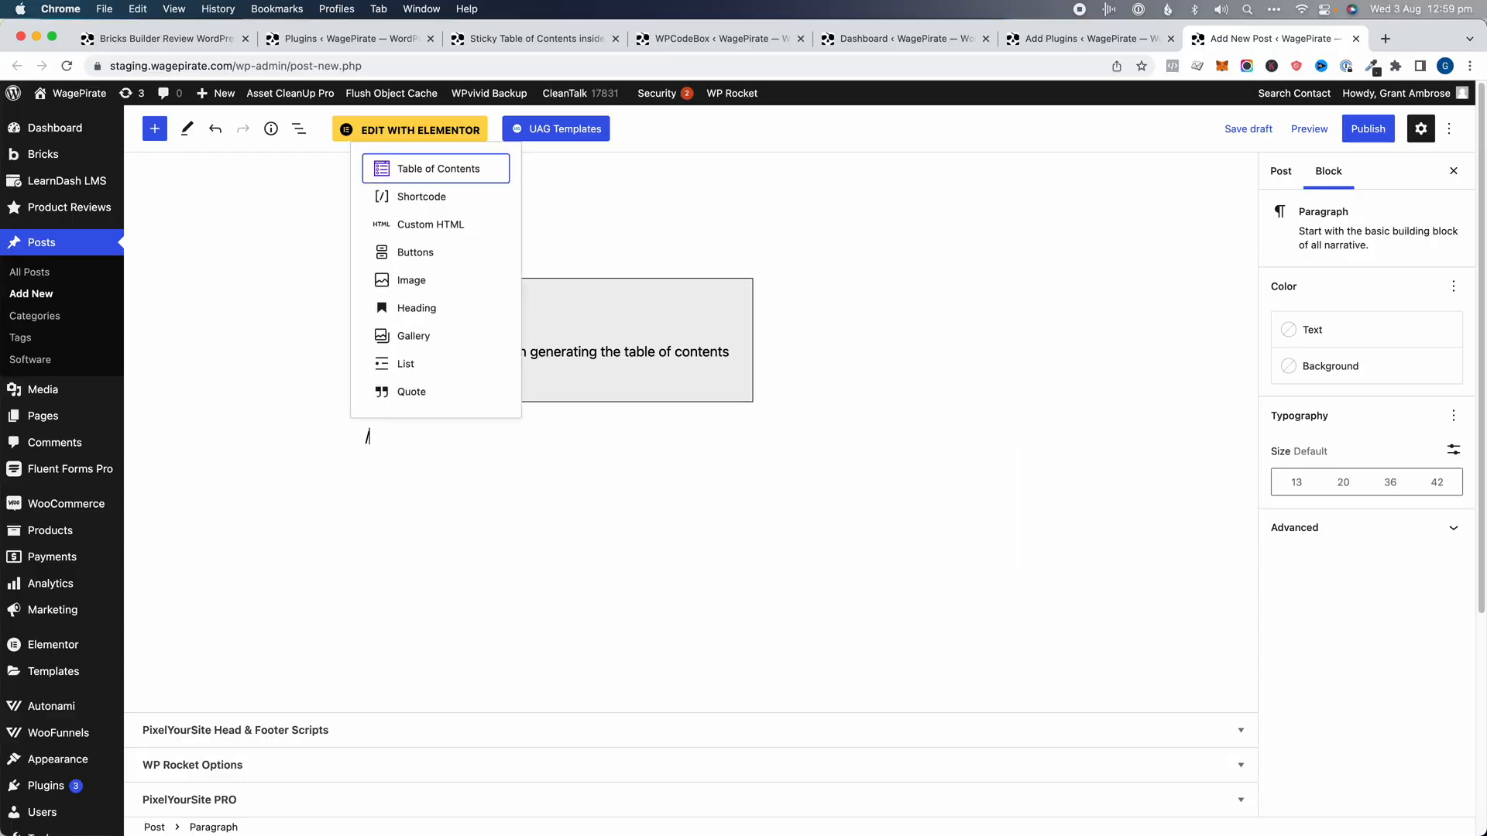
pyautogui.write('h2')
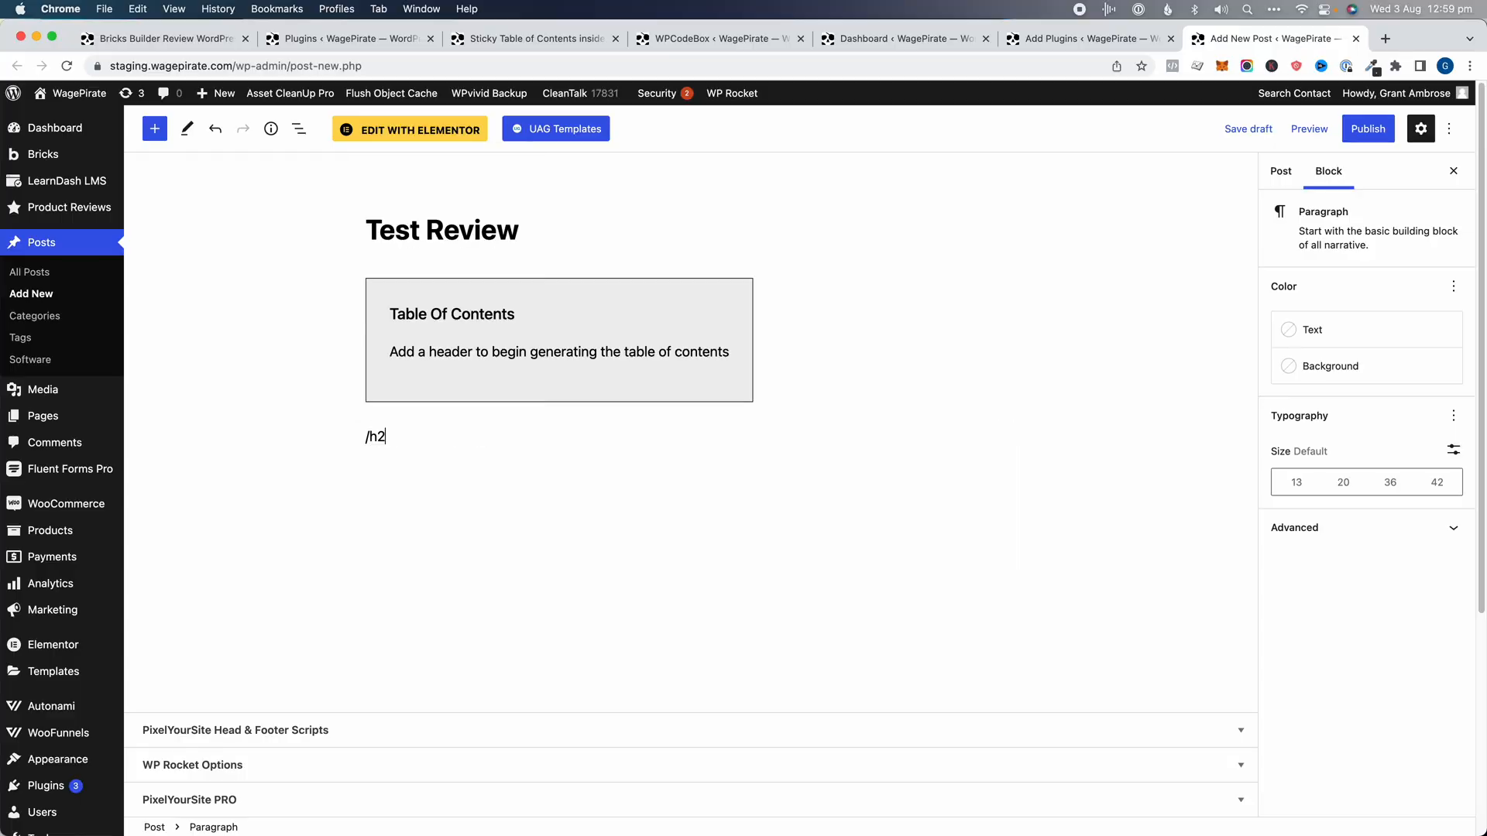
pyautogui.press('Return')
pyautogui.write('Video')
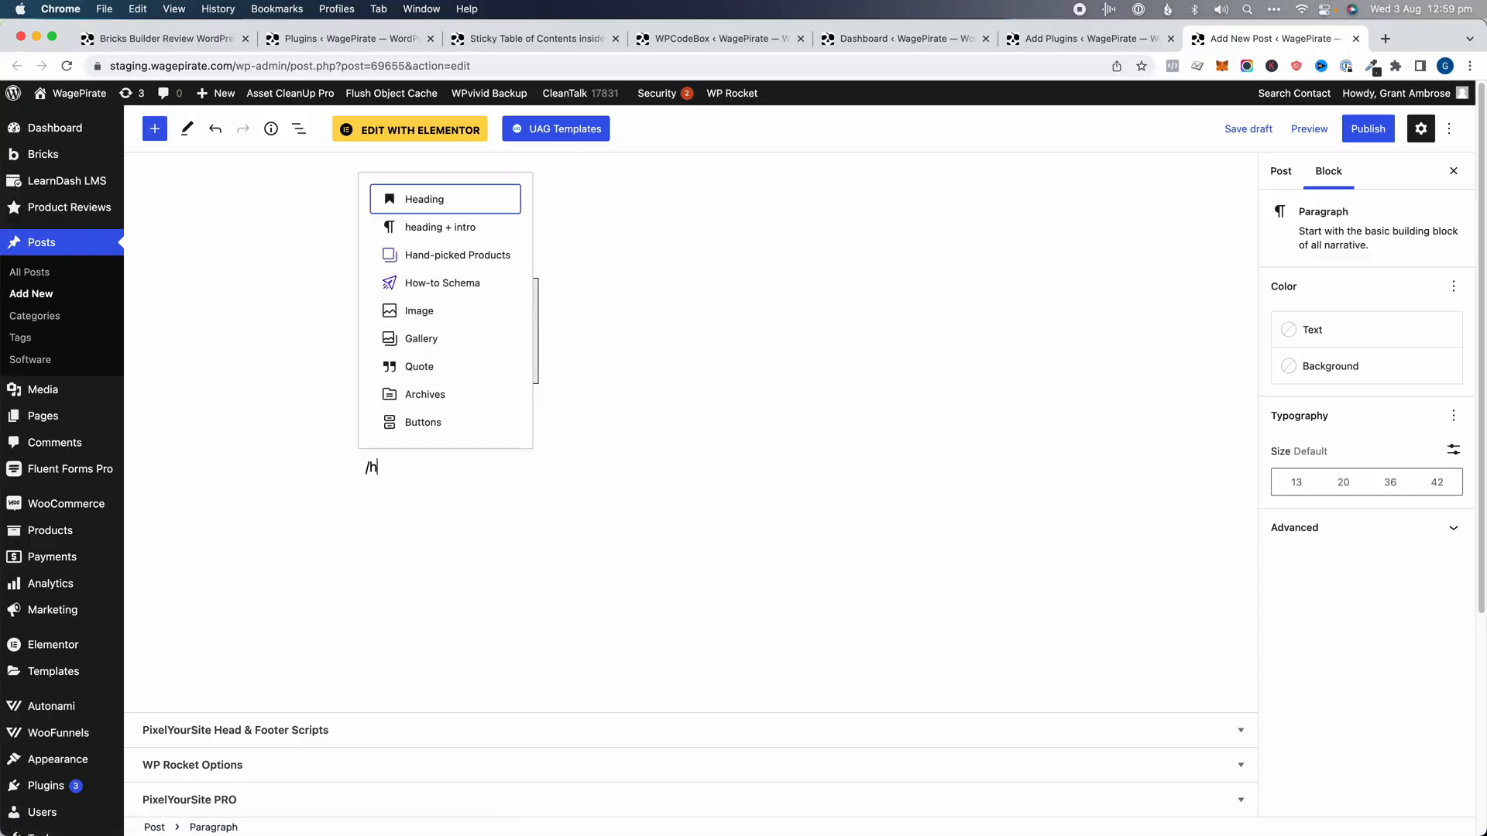
# Step: Add a second H2 heading reading "Pros for a Developer" under Video Review
pyautogui.press('Return')
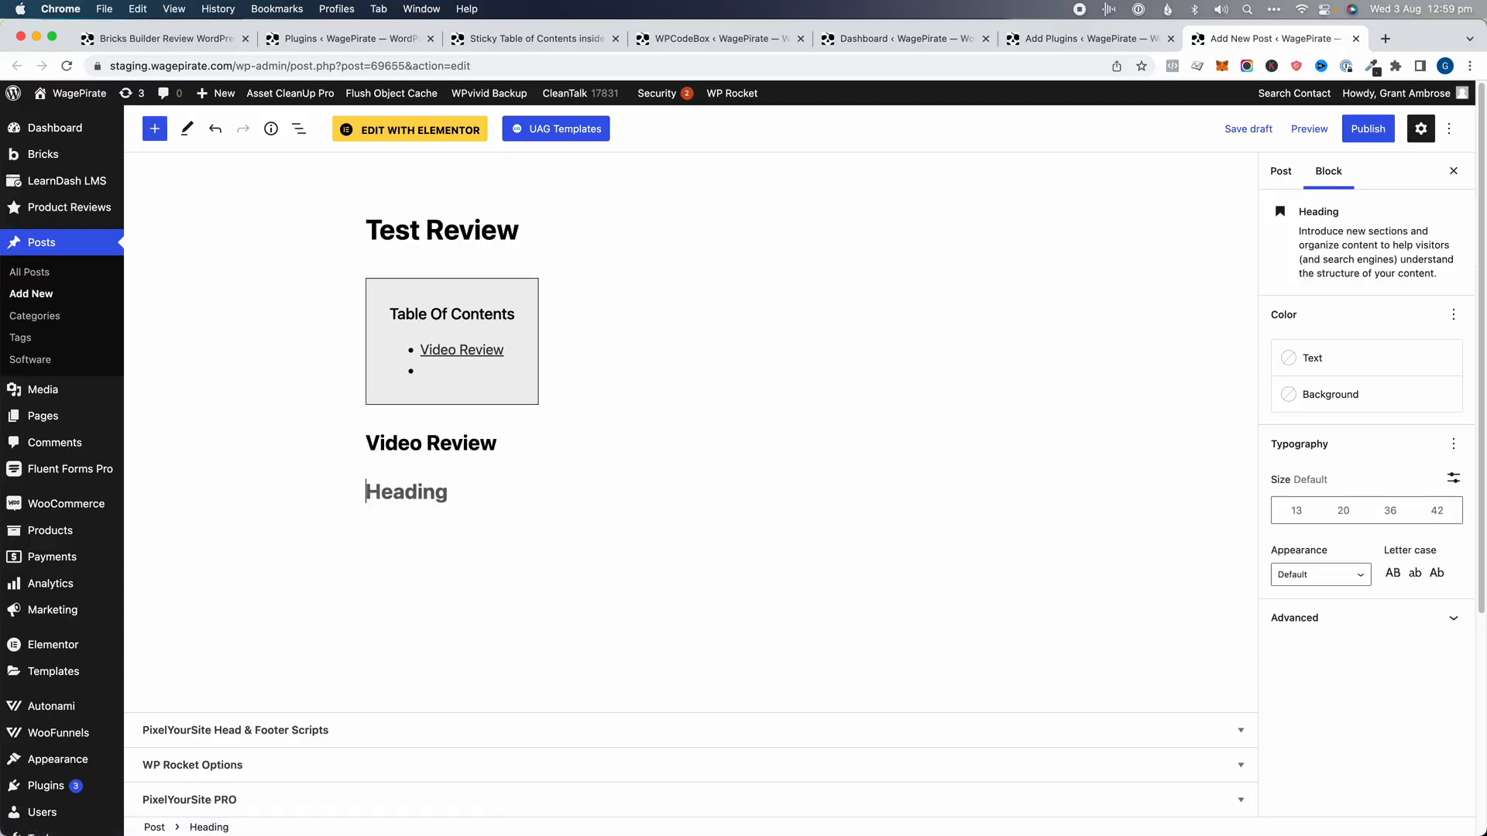
pyautogui.write('Pros for')
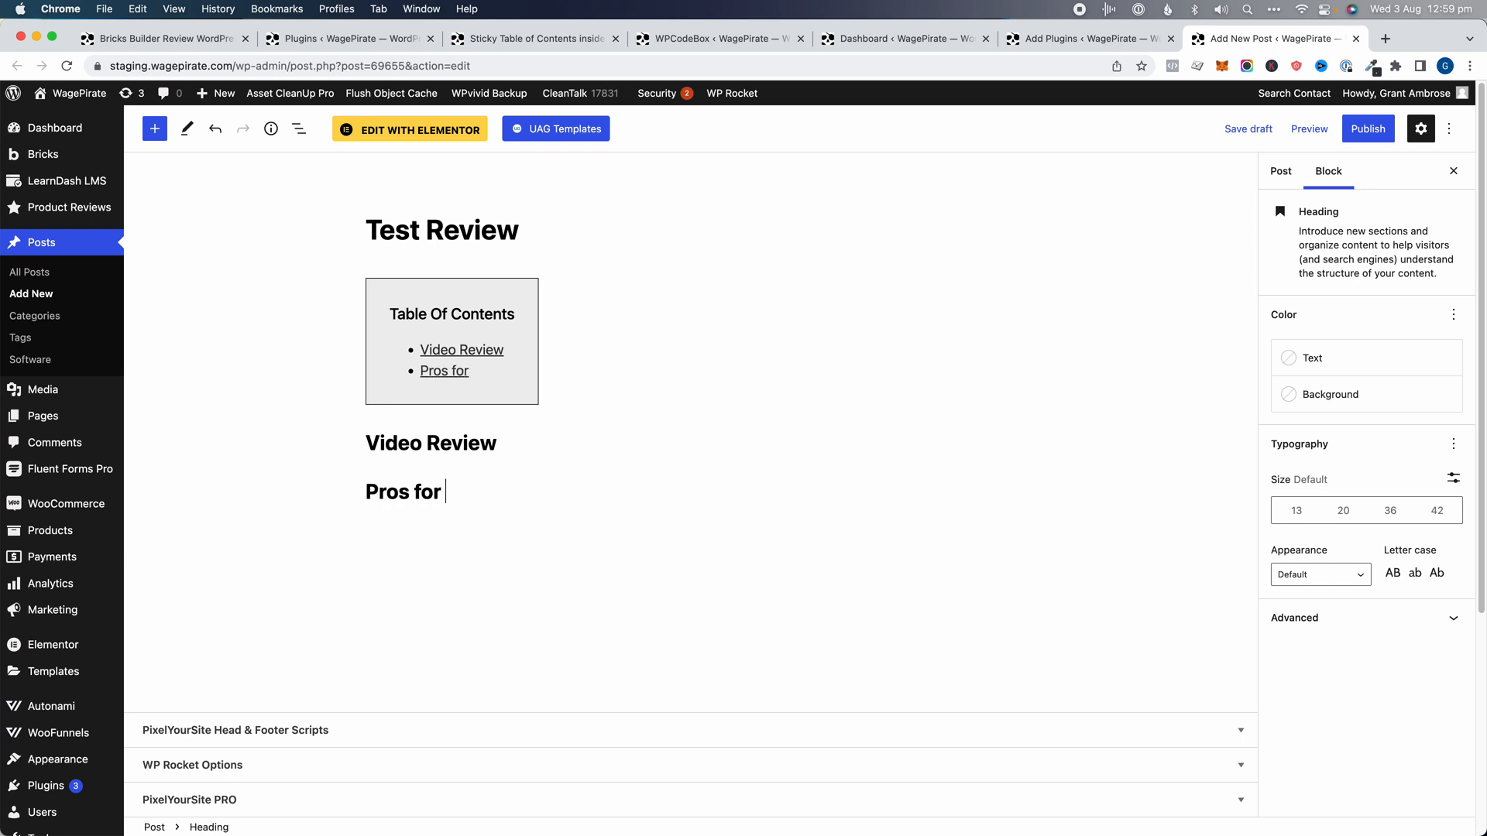
pyautogui.write(' a Developer')
pyautogui.press('Return')
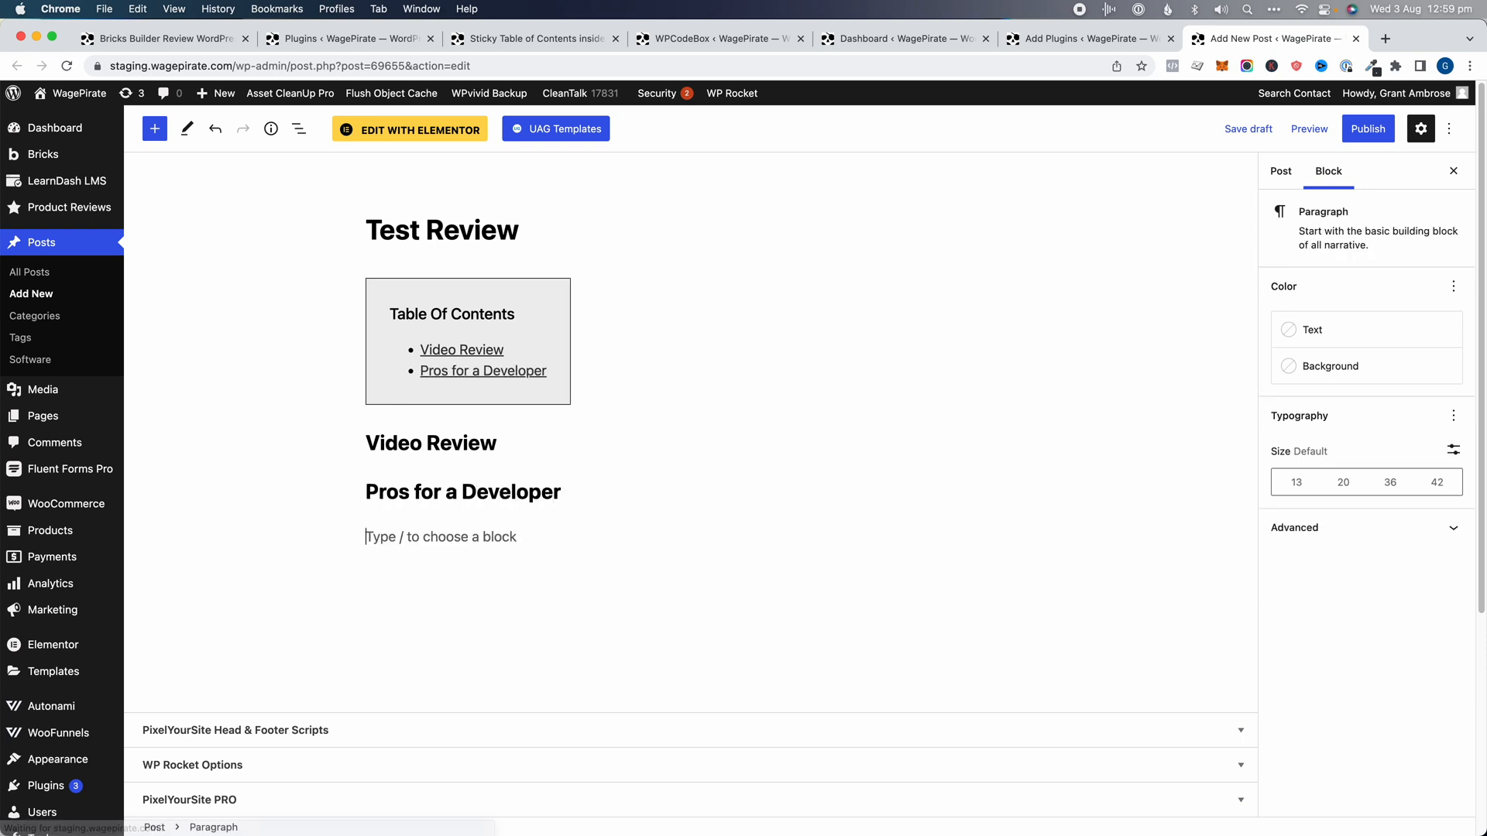
# Step: Add two H3 subheadings, "Pro 1" and "Pro 2", under the Pros for a Developer heading
pyautogui.write('/h3')
pyautogui.press('Return')
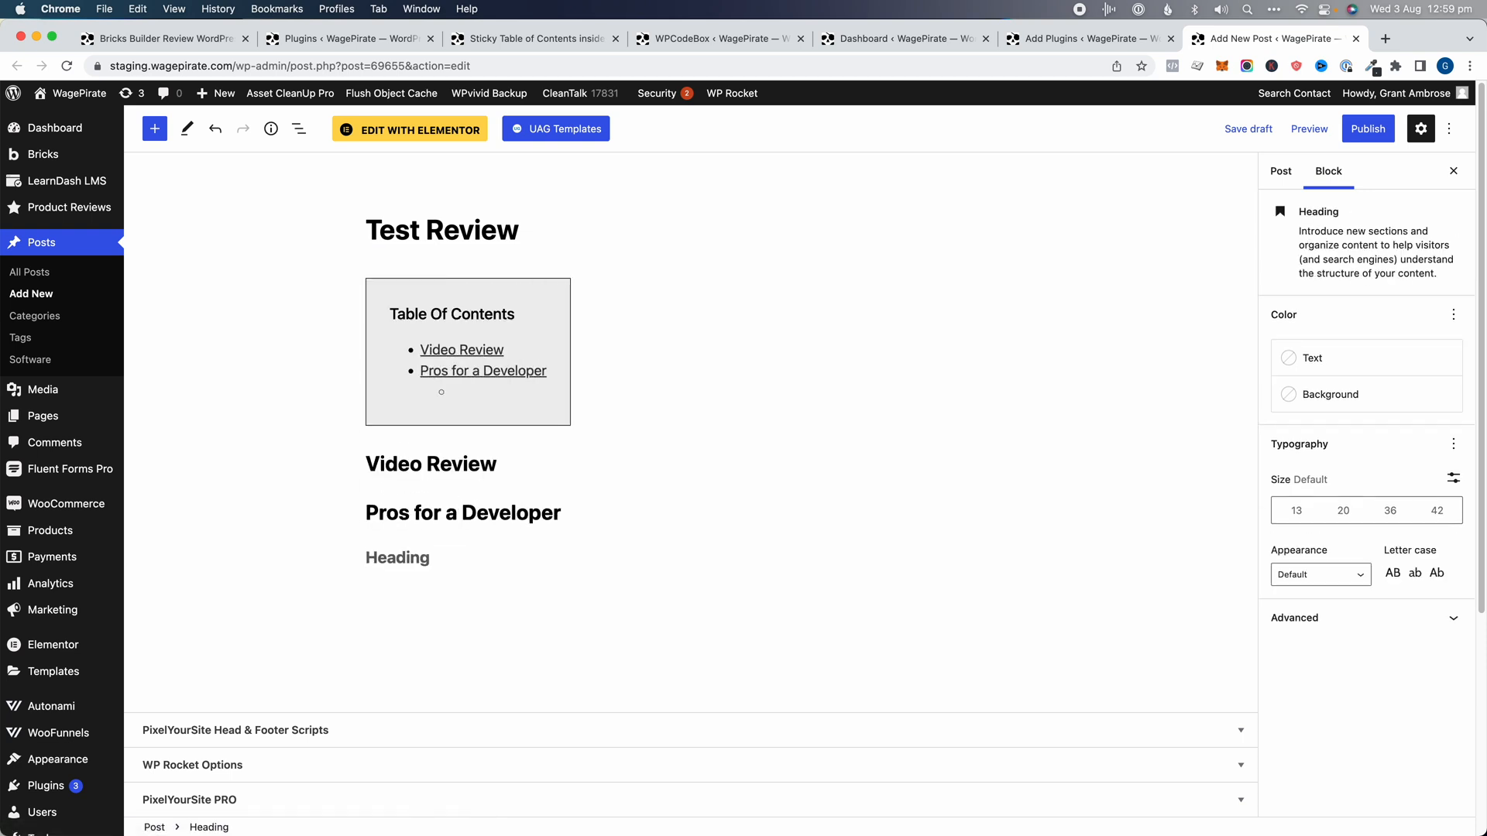
pyautogui.write('Pro 1')
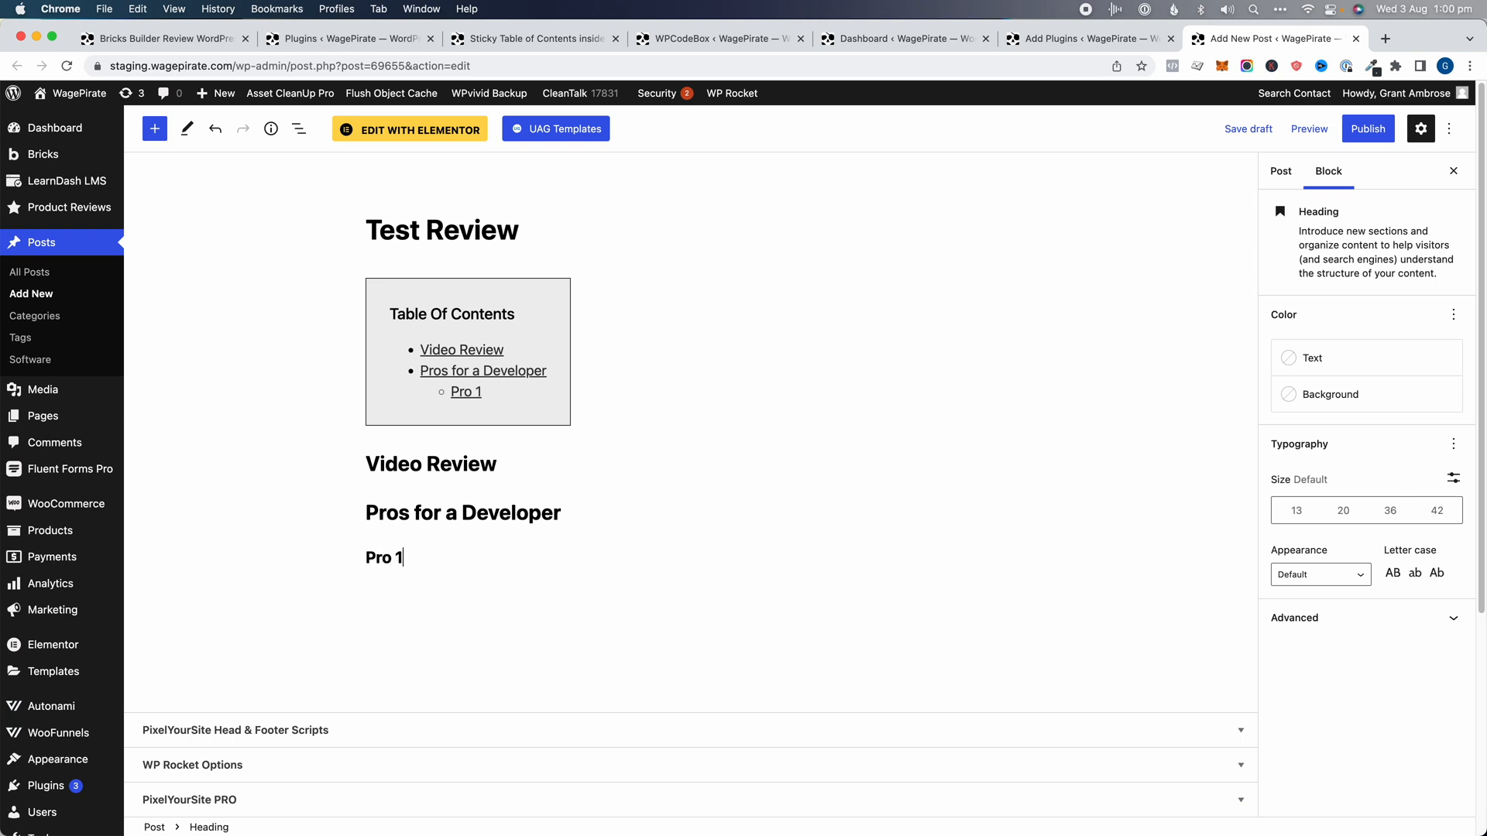
pyautogui.press('Return')
pyautogui.write('/h3')
pyautogui.press('Return')
pyautogui.write('Pro ')
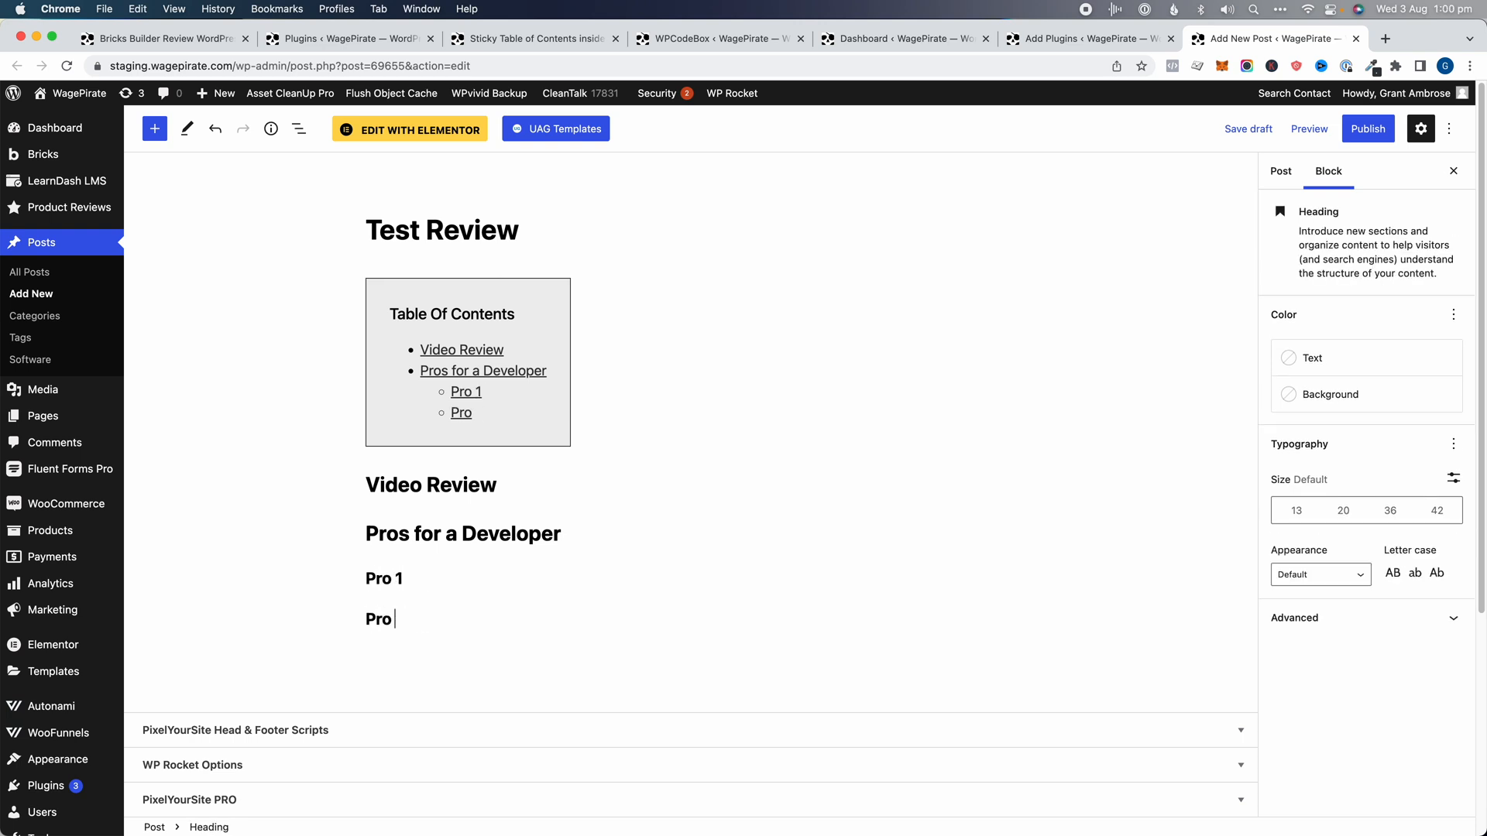
pyautogui.write('2')
# Step: Add a third H3 subheading reading "Pro 3" below Pro 2
pyautogui.press('Return')
pyautogui.press('Up')
pyautogui.press('Return')
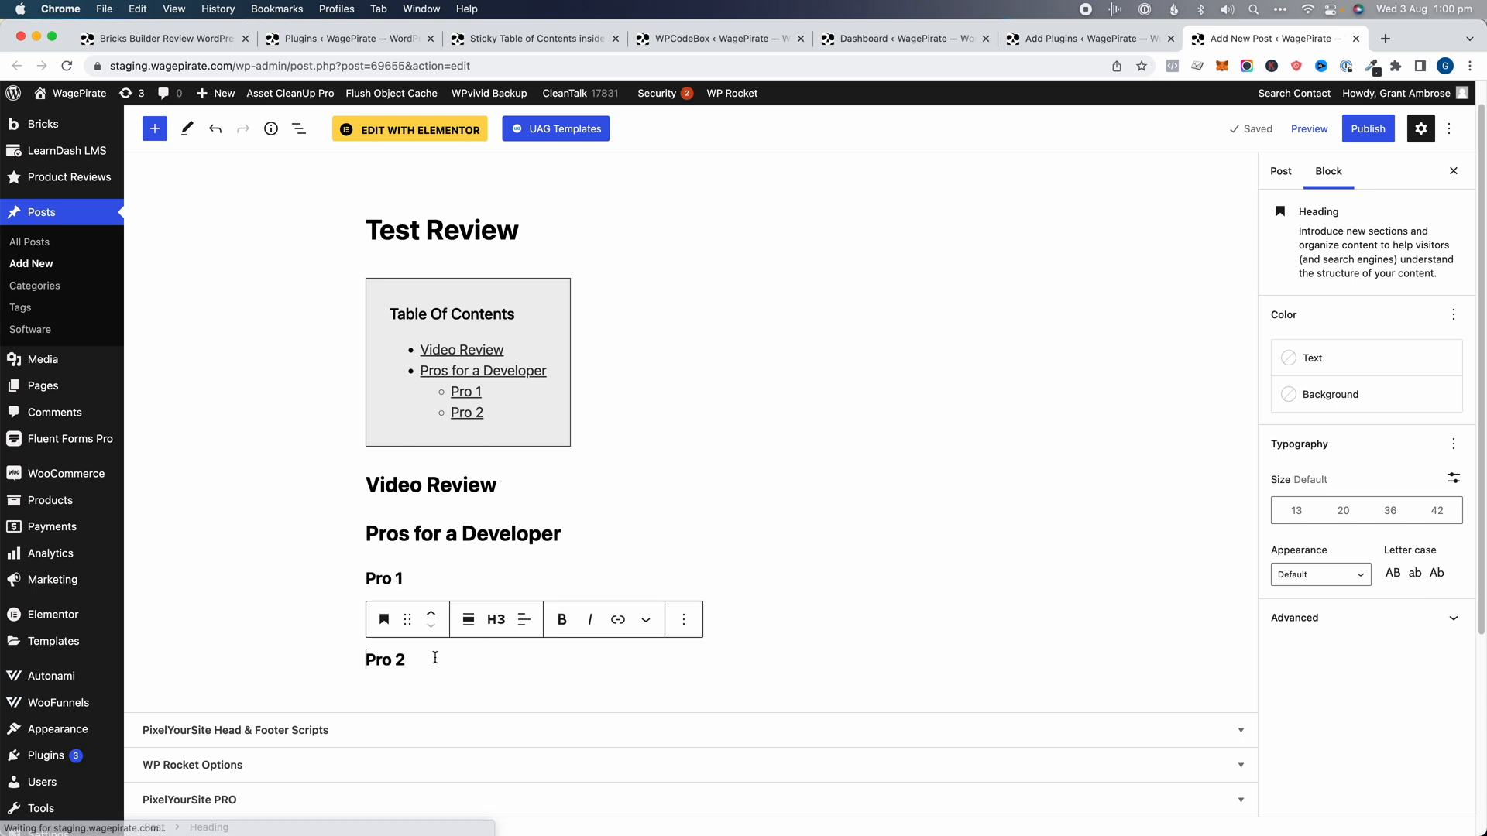
pyautogui.click(432, 659)
pyautogui.press('Return')
pyautogui.write('Pro 3')
pyautogui.click(280, 552)
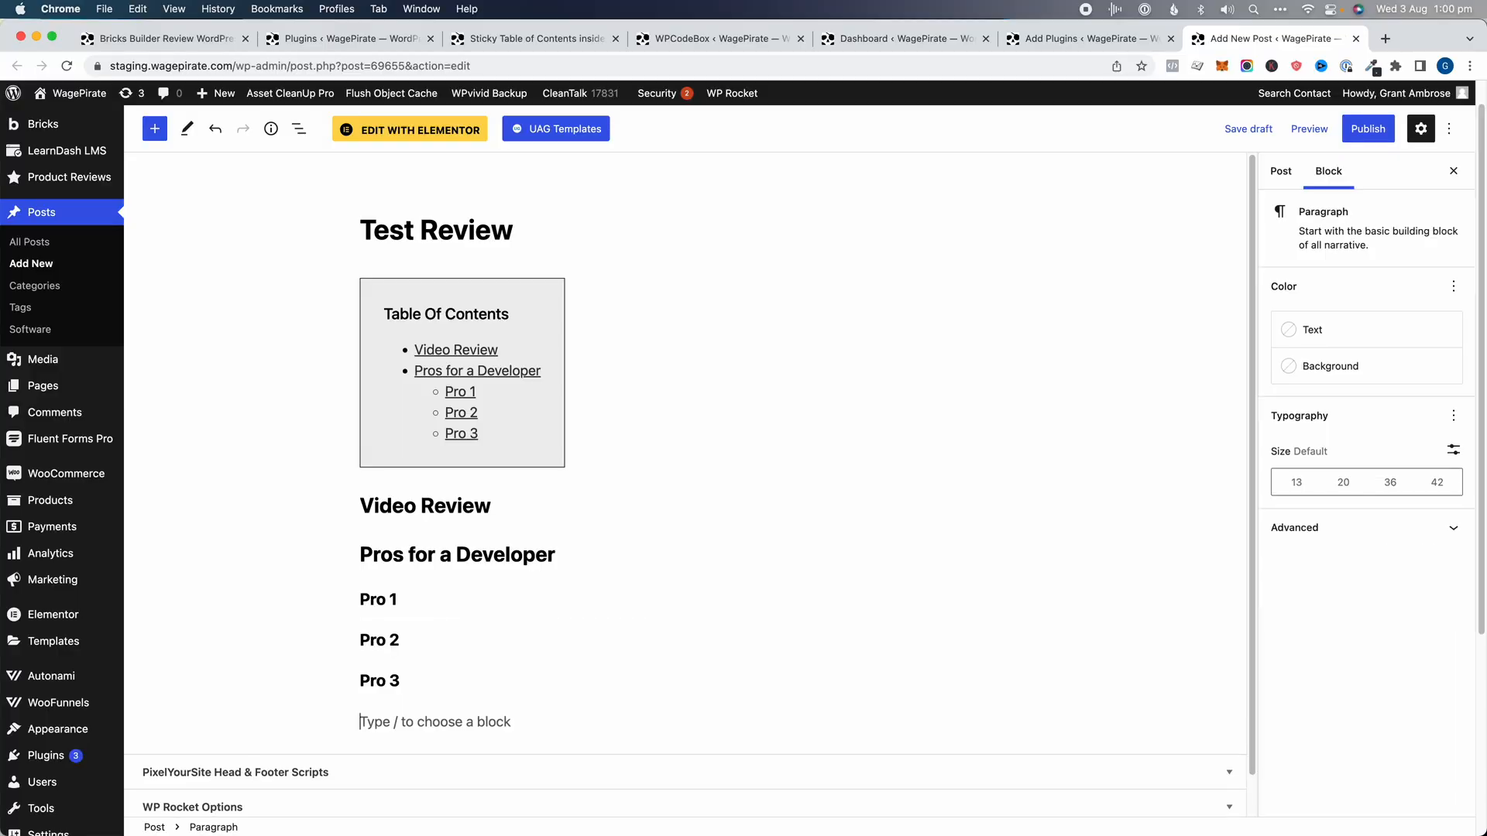
pyautogui.write('/')
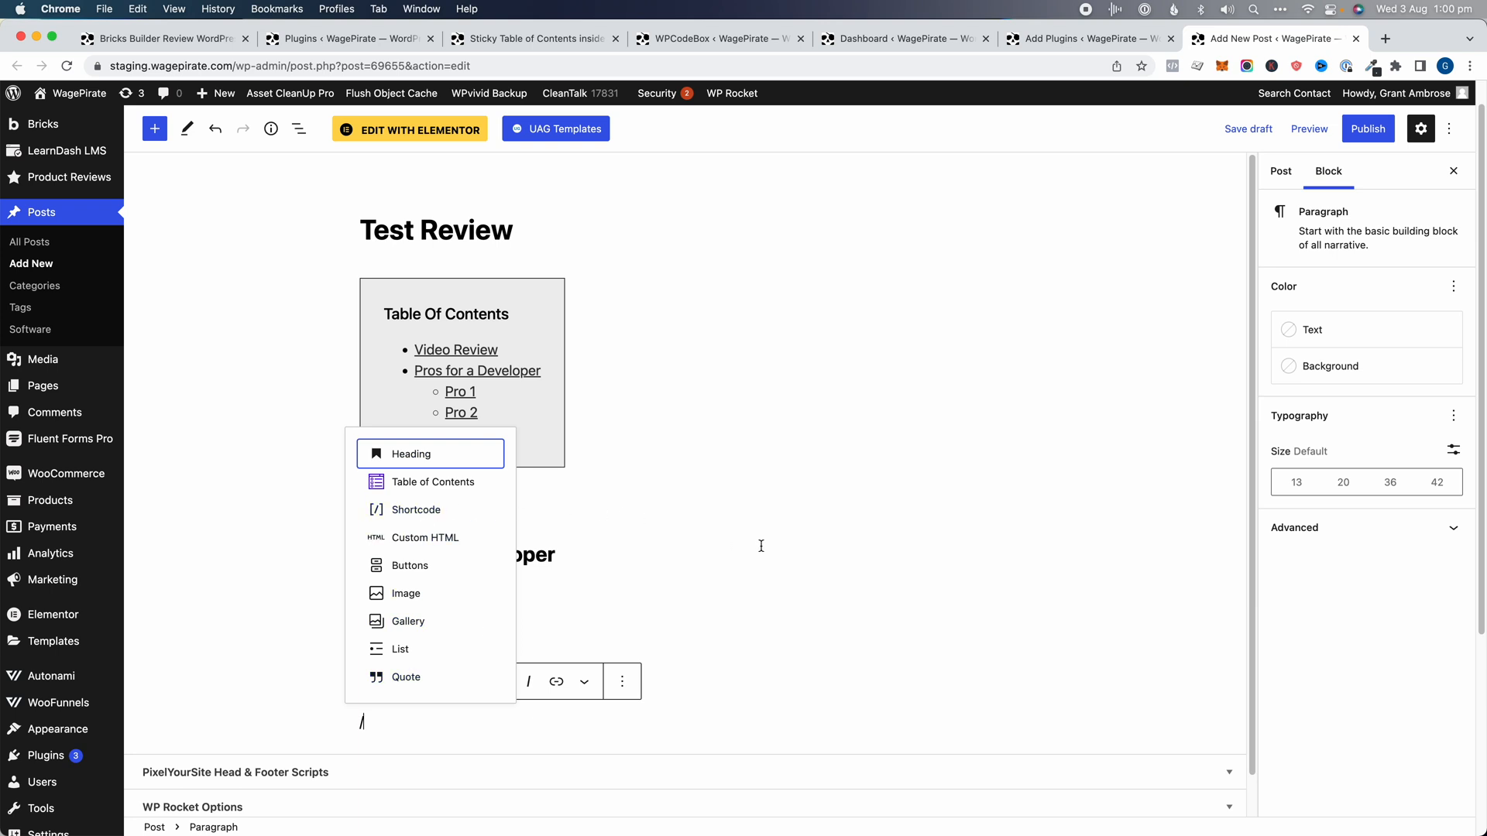
pyautogui.write('table')
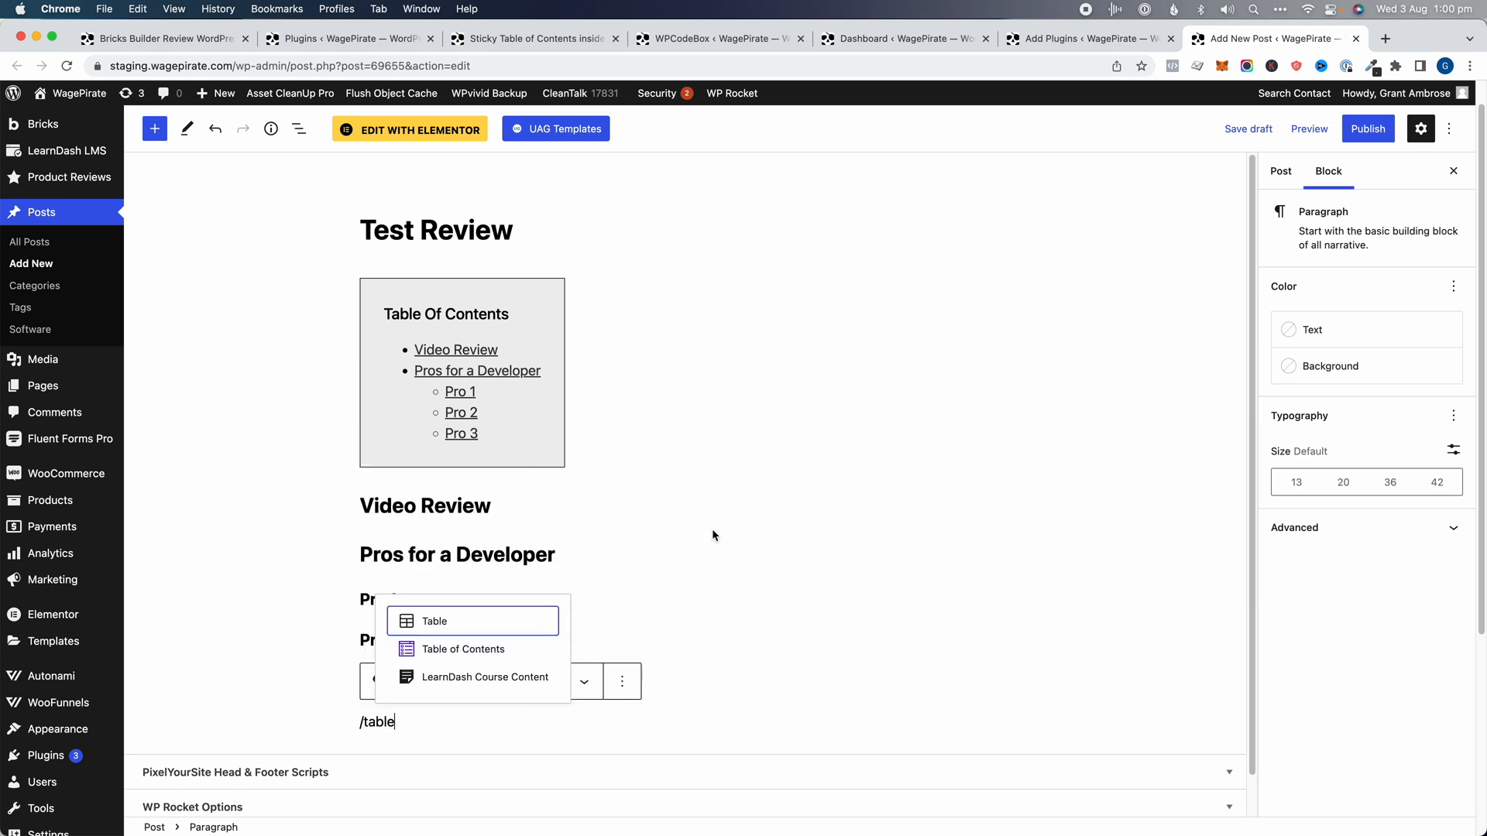
pyautogui.press('super+a')
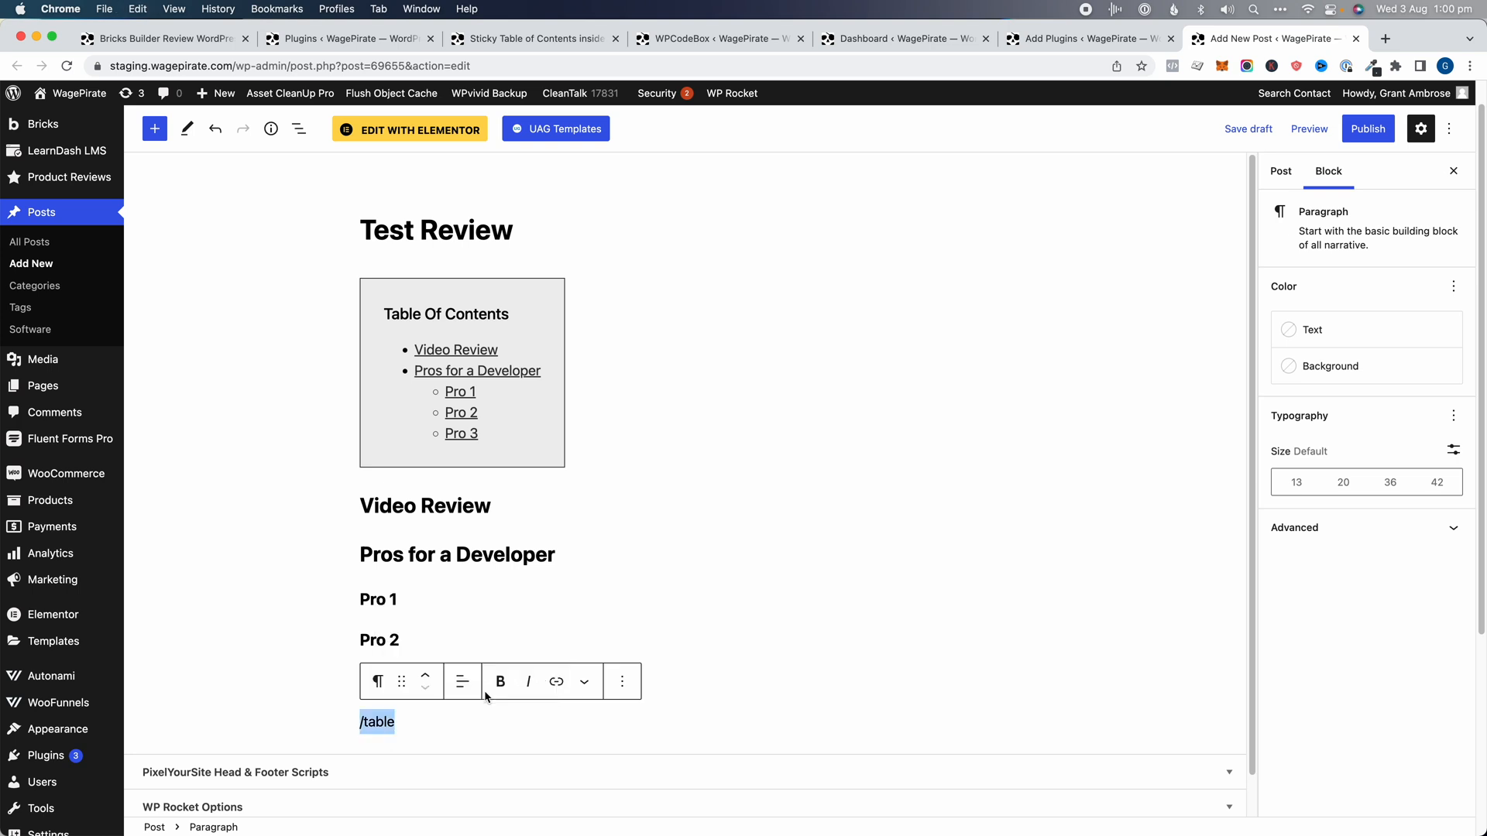
pyautogui.write('/')
pyautogui.press('BackSpace')
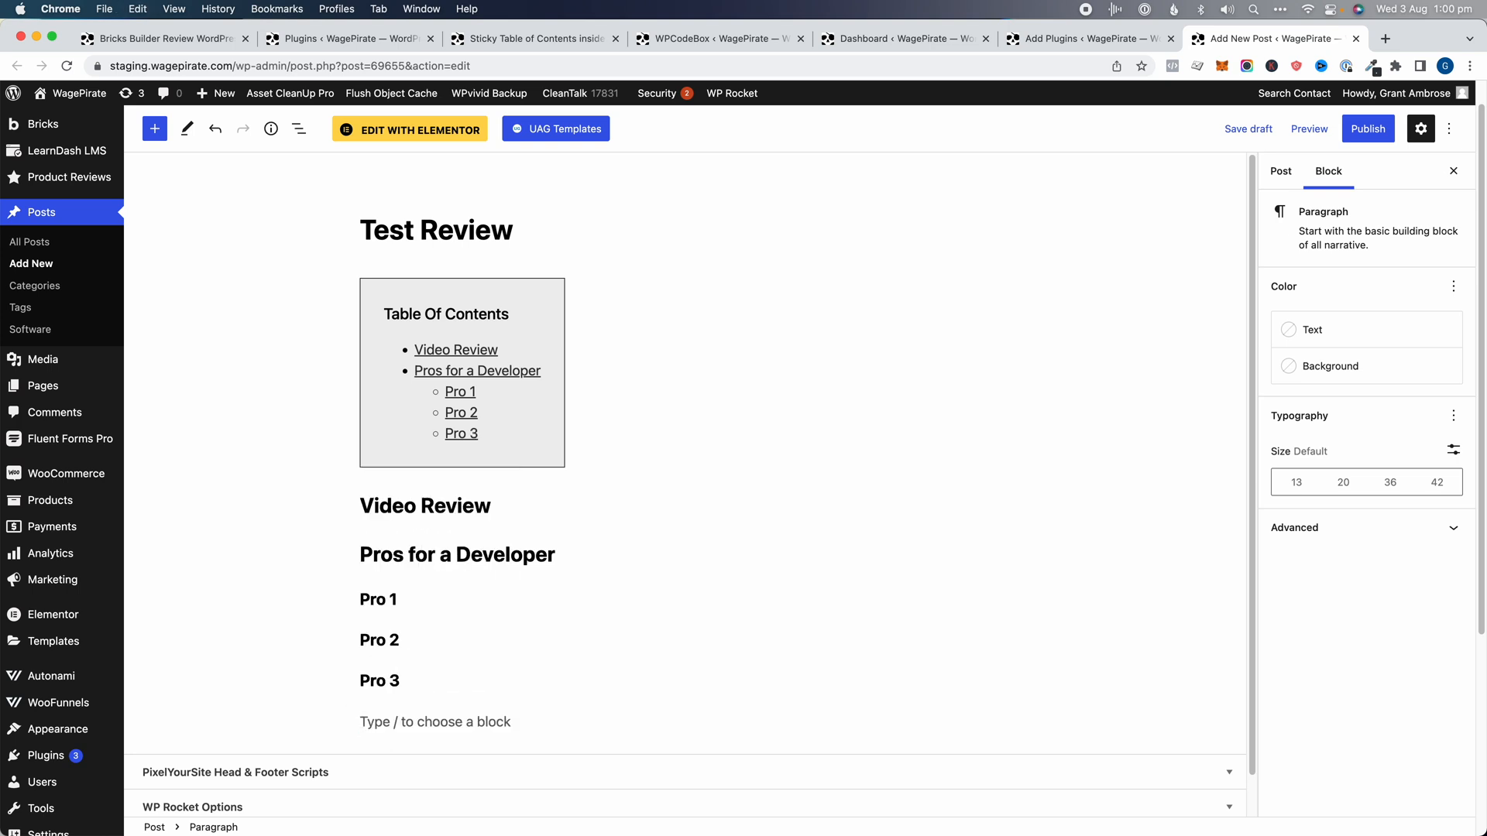
pyautogui.write('/h2')
pyautogui.press('Return')
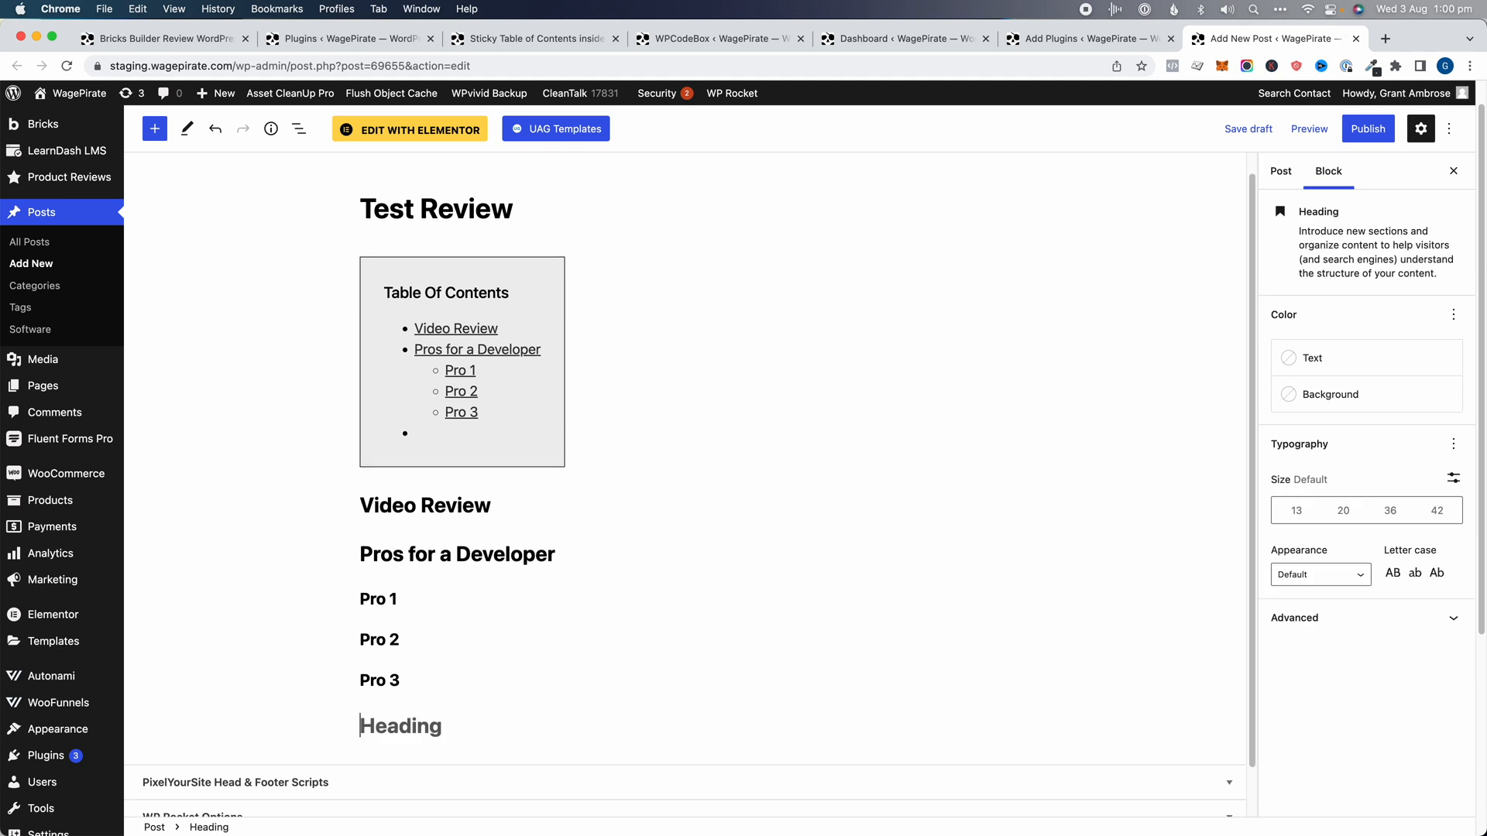
pyautogui.press('BackSpace')
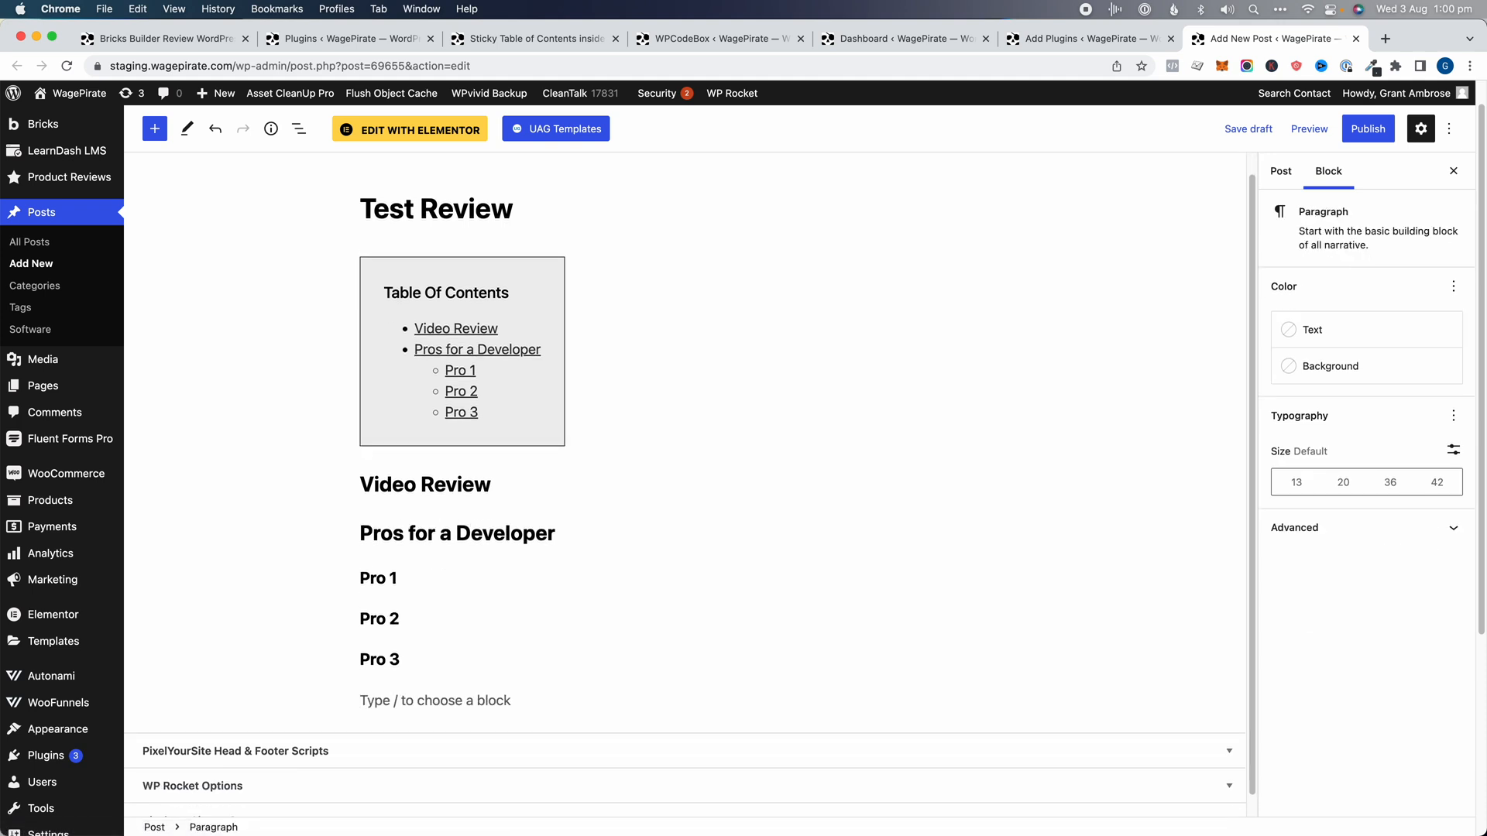
pyautogui.write('/h2')
pyautogui.press('Return')
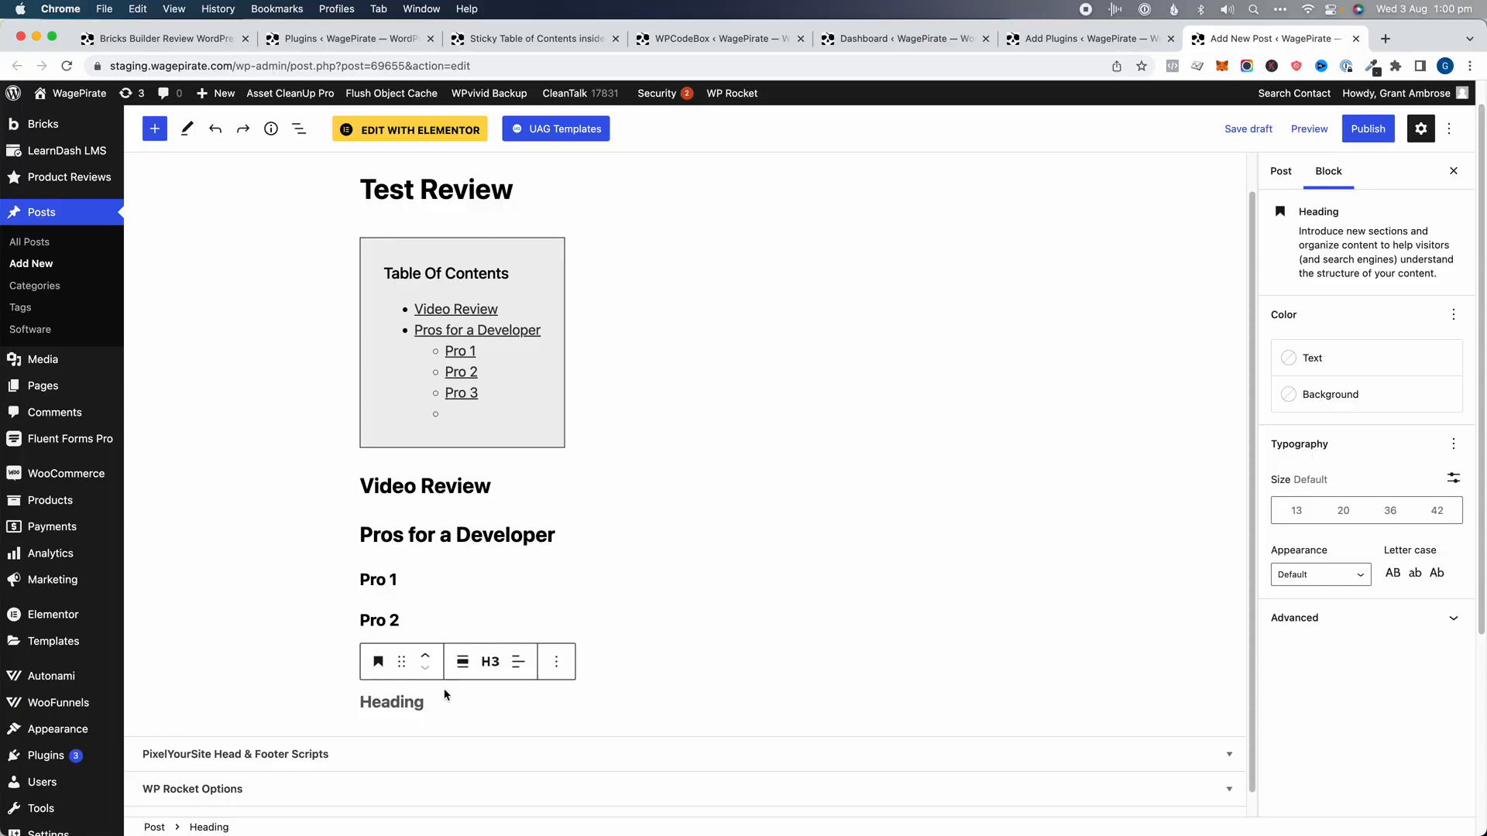
pyautogui.write('Pro 3')
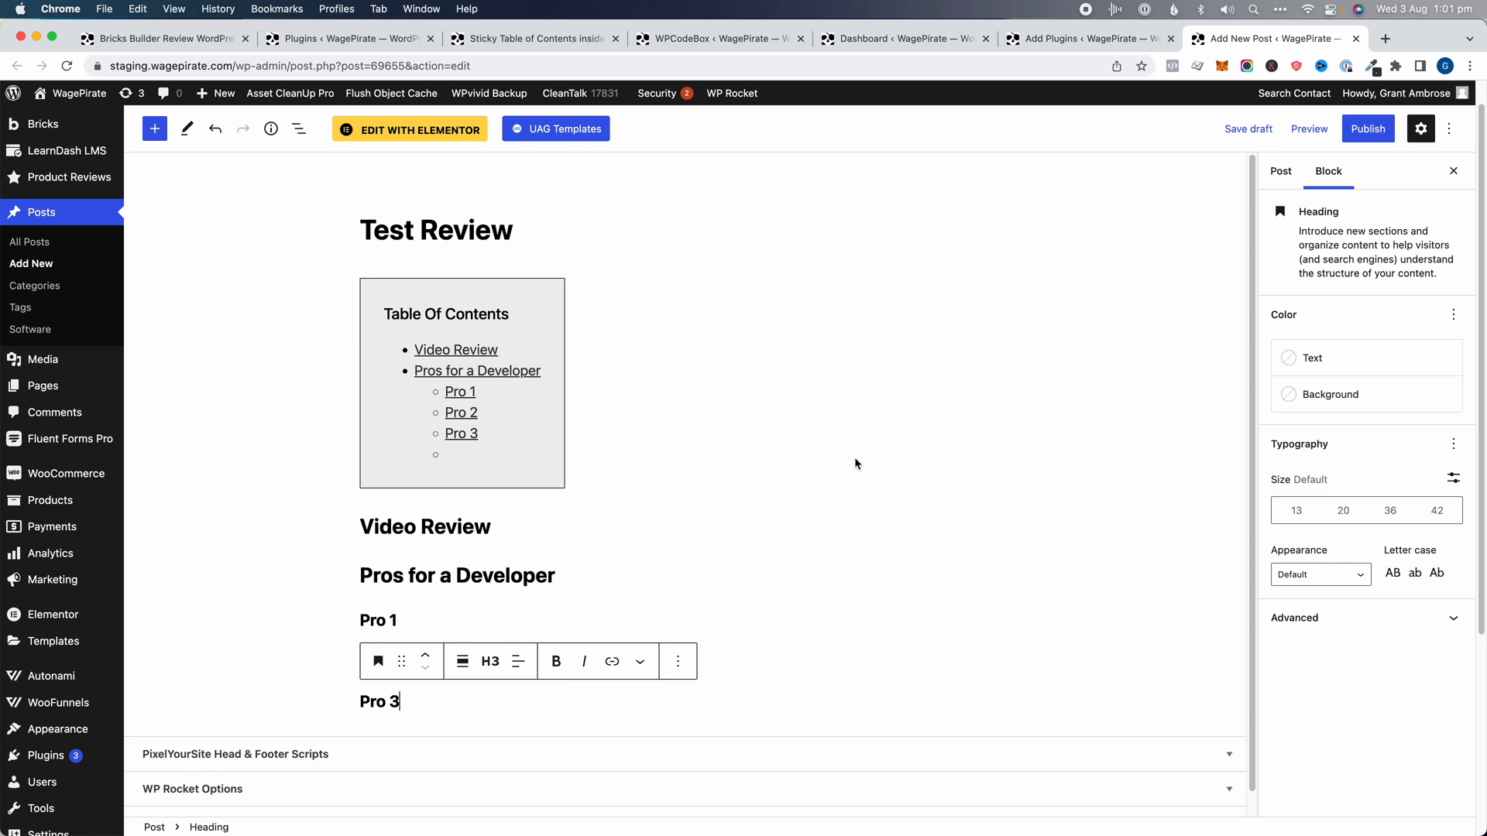
# Step: Try duplicating the Pro 3 heading block several times and undo the copies
pyautogui.press('super+shift+d')
pyautogui.press('super+shift+d')
pyautogui.press('super+shift+d')
pyautogui.press('super+shift+d')
pyautogui.press('super+shift+d')
pyautogui.press('super+shift+d')
pyautogui.press('super+z')
pyautogui.press('super+z')
pyautogui.press('super+z')
pyautogui.press('super+z')
pyautogui.press('super+z')
pyautogui.press('super+z')
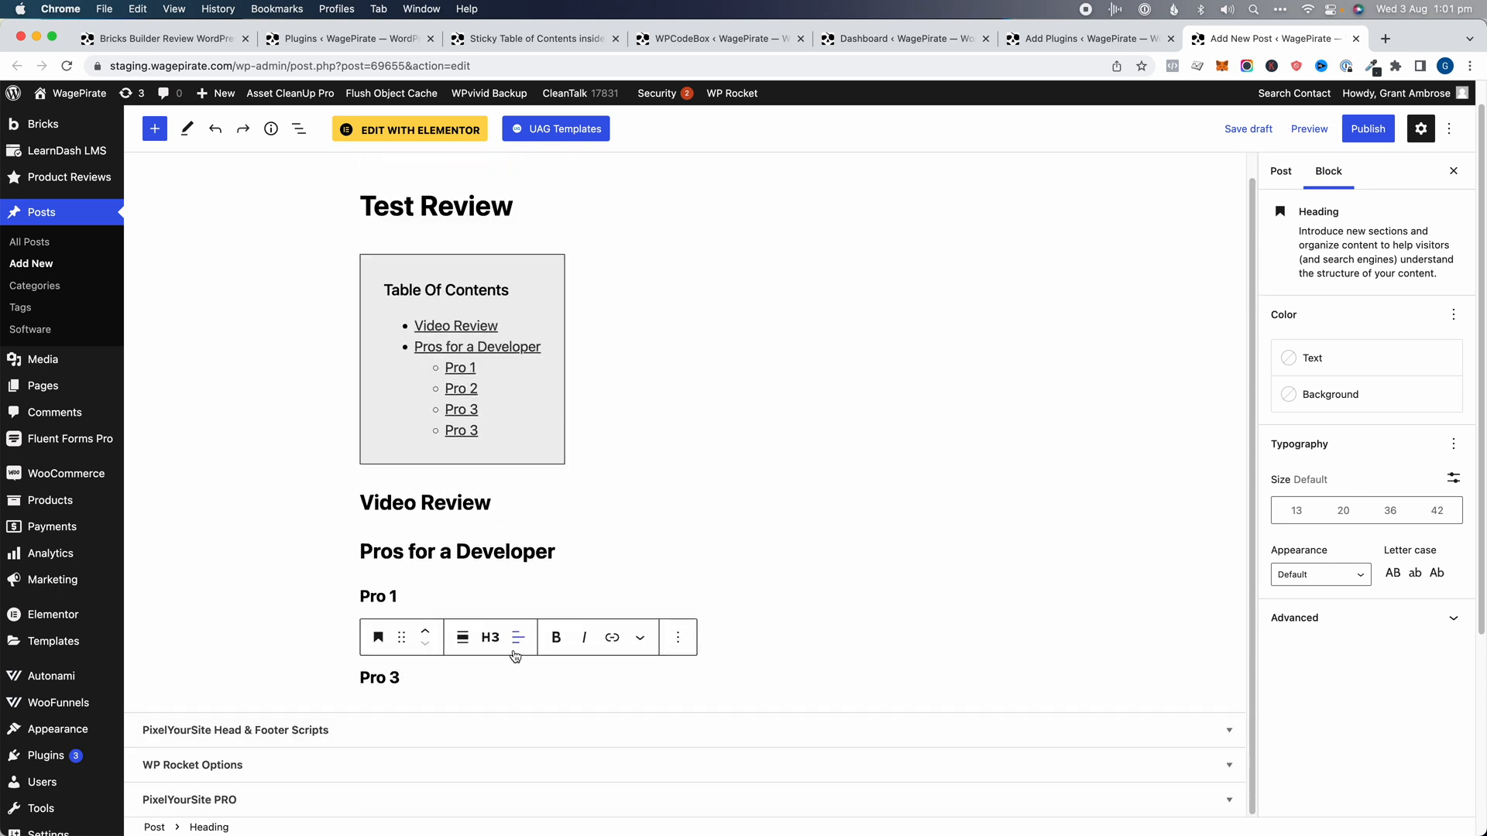
# Step: Duplicate the Pros for a Developer heading together with its Pro 1, Pro 2 and Pro 3 subheadings
pyautogui.click(270, 613)
pyautogui.moveTo(419, 684); pyautogui.dragTo(356, 547)
pyautogui.press('super+shift+d')
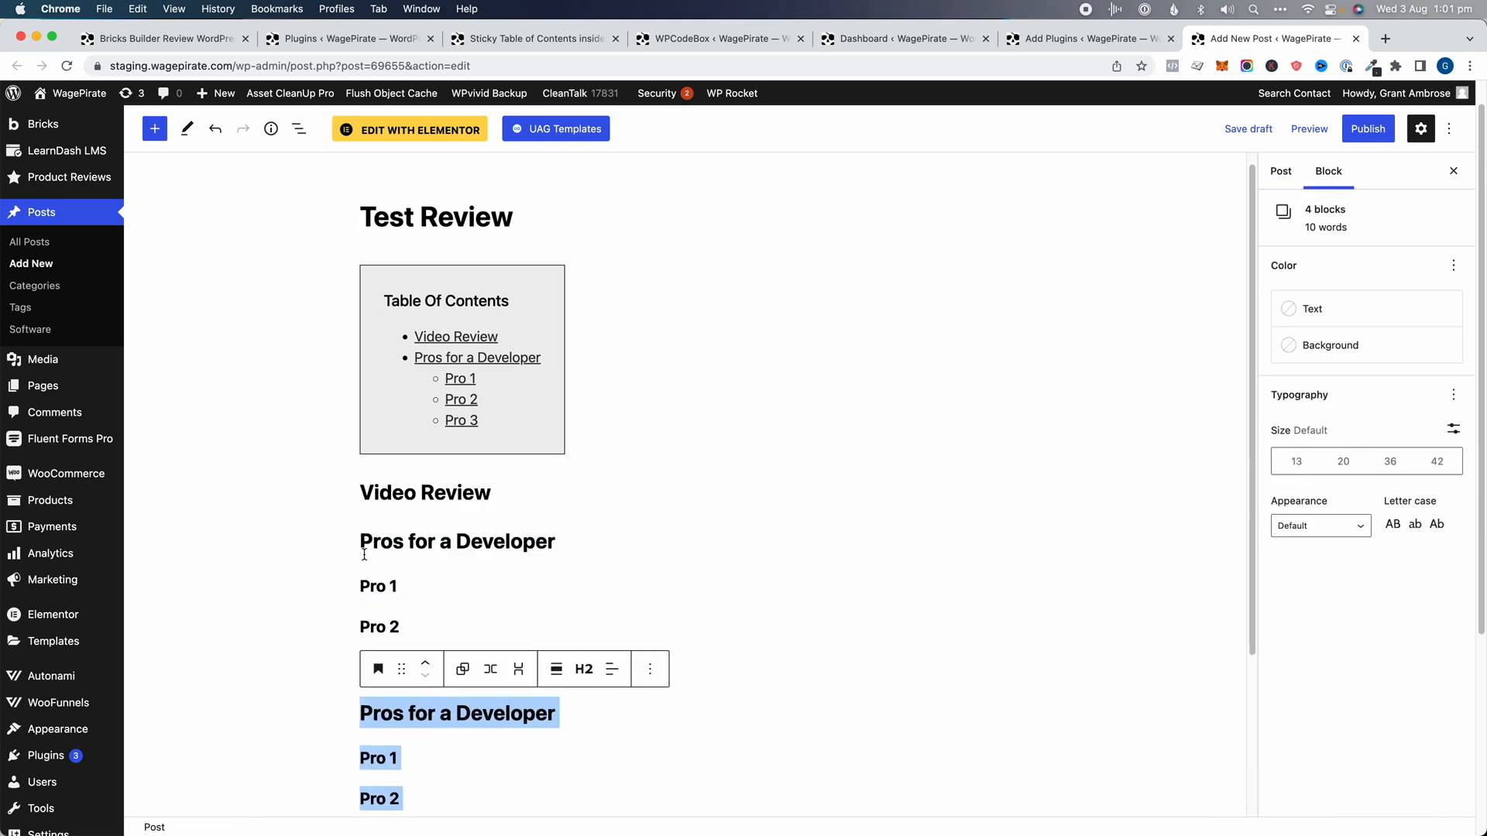
# Step: Change the duplicated section's H2 heading to "Pros for a Designer"
pyautogui.click(483, 579)
pyautogui.doubleClick(505, 656)
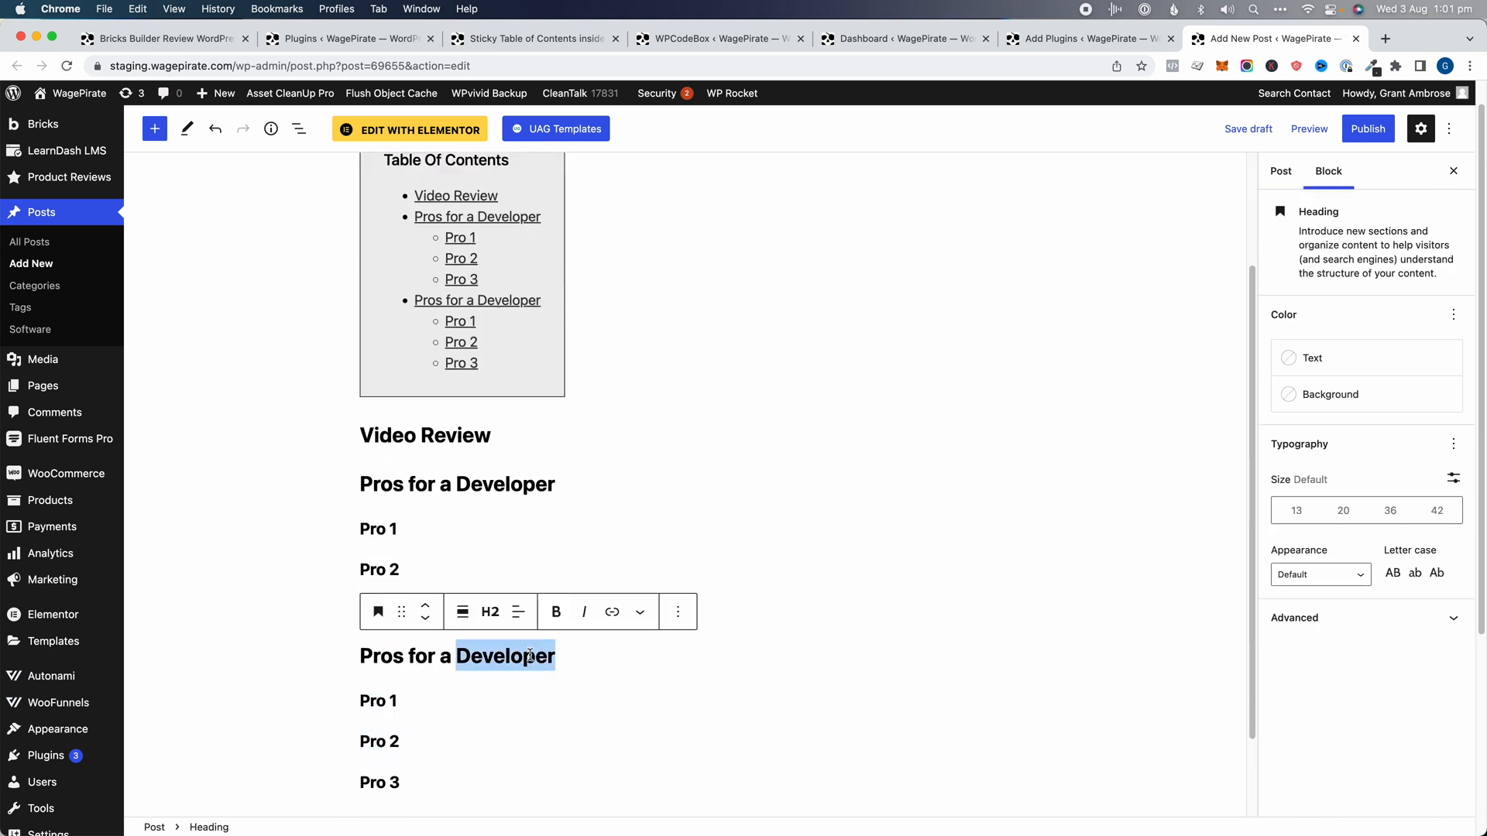
pyautogui.write('D')
pyautogui.click(332, 514)
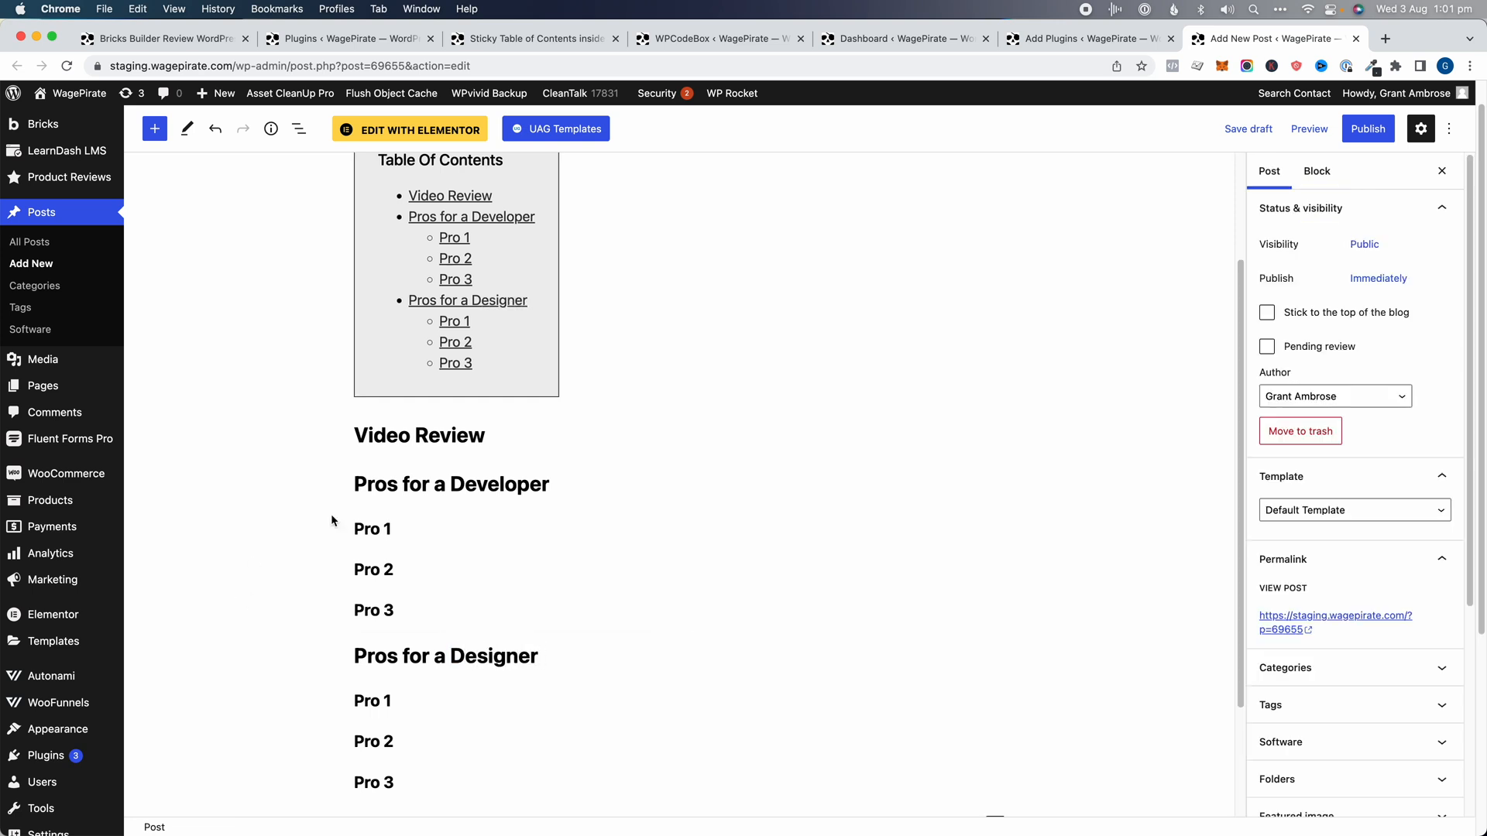
# Step: Publish the Test Review post immediately with public visibility
pyautogui.scroll(2, 459, 346)
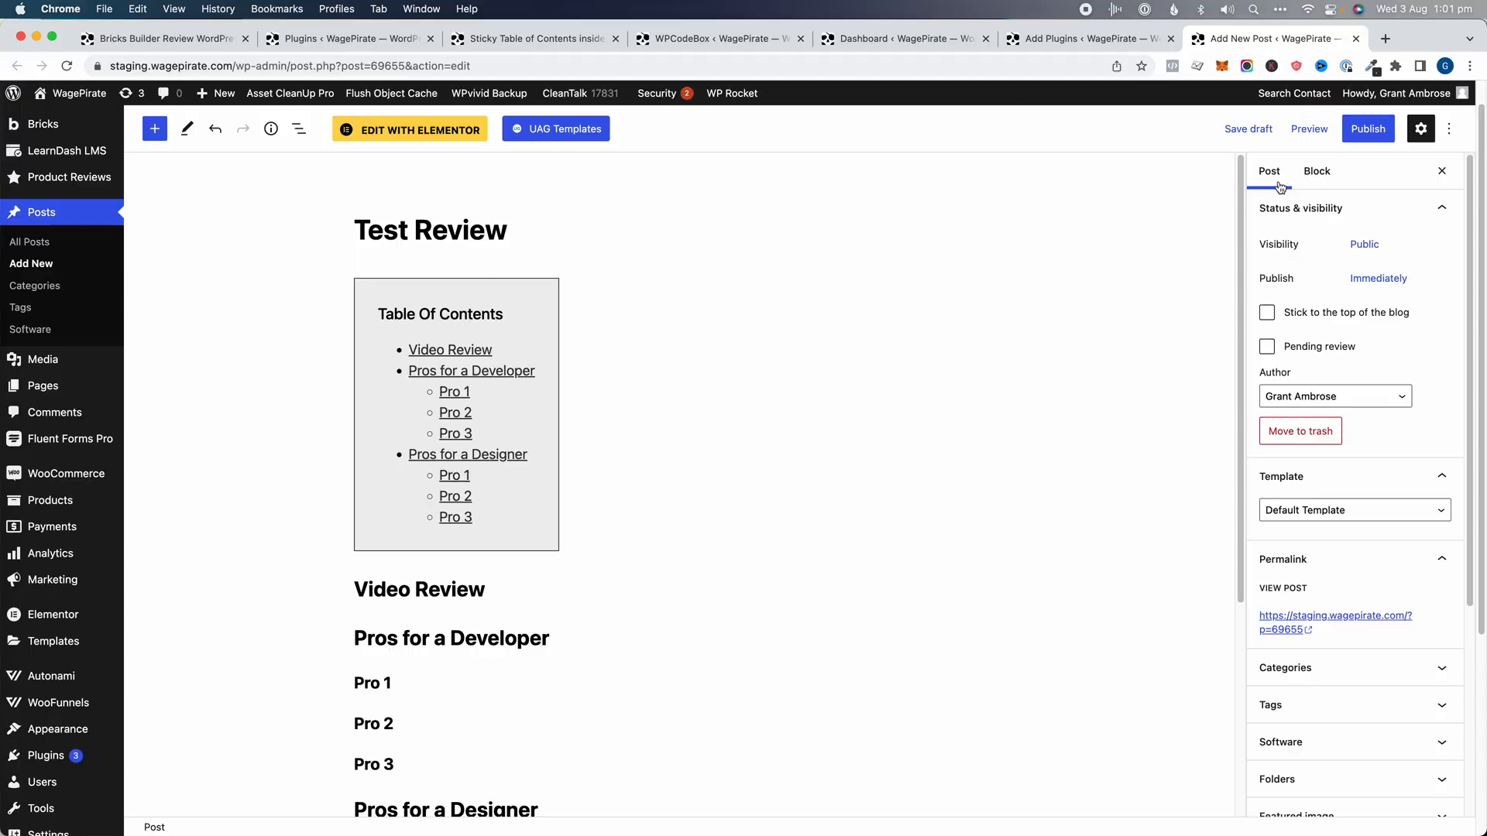
pyautogui.click(1366, 130)
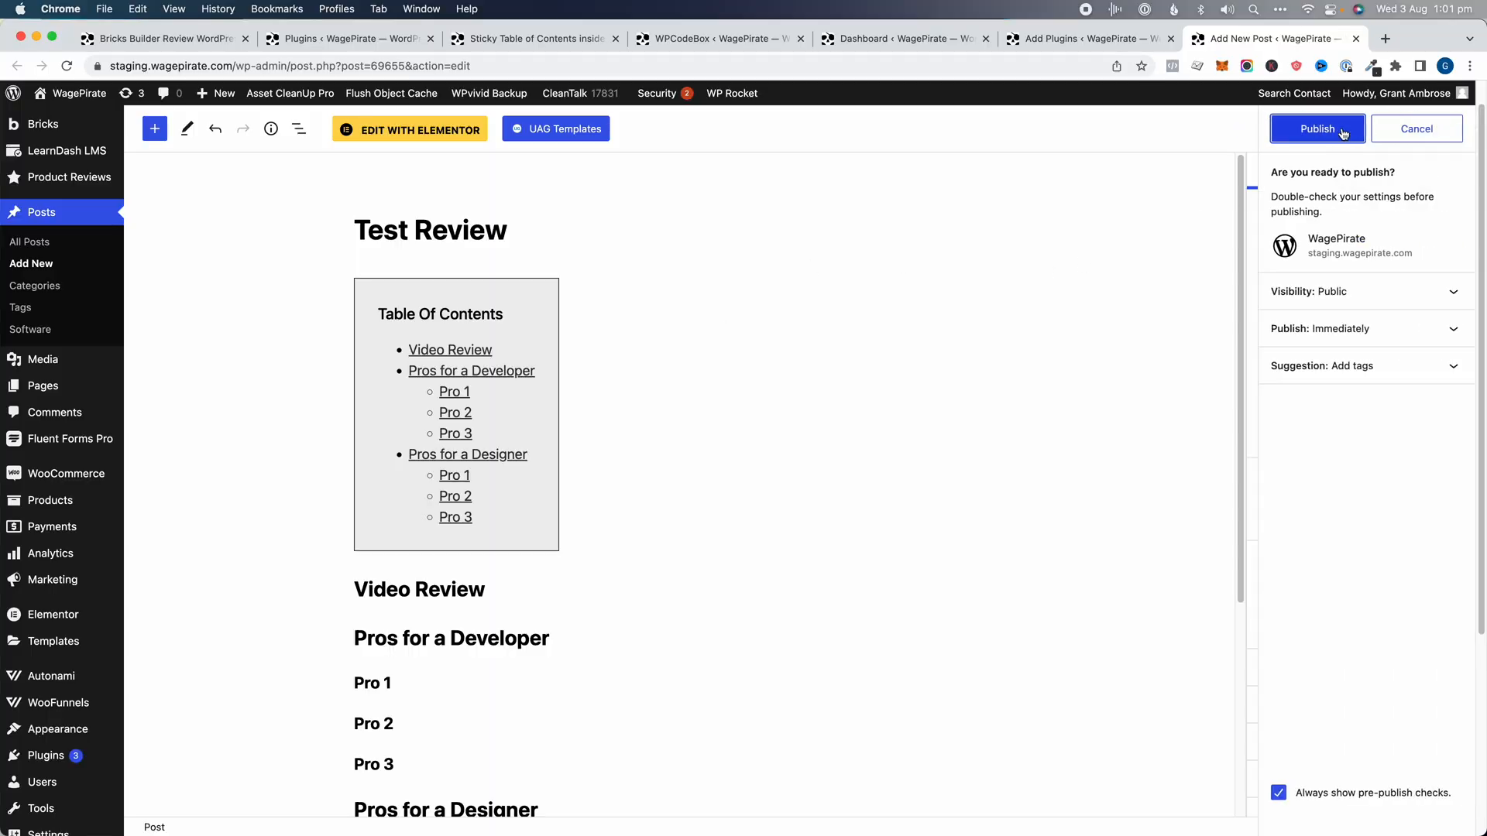
pyautogui.click(1320, 128)
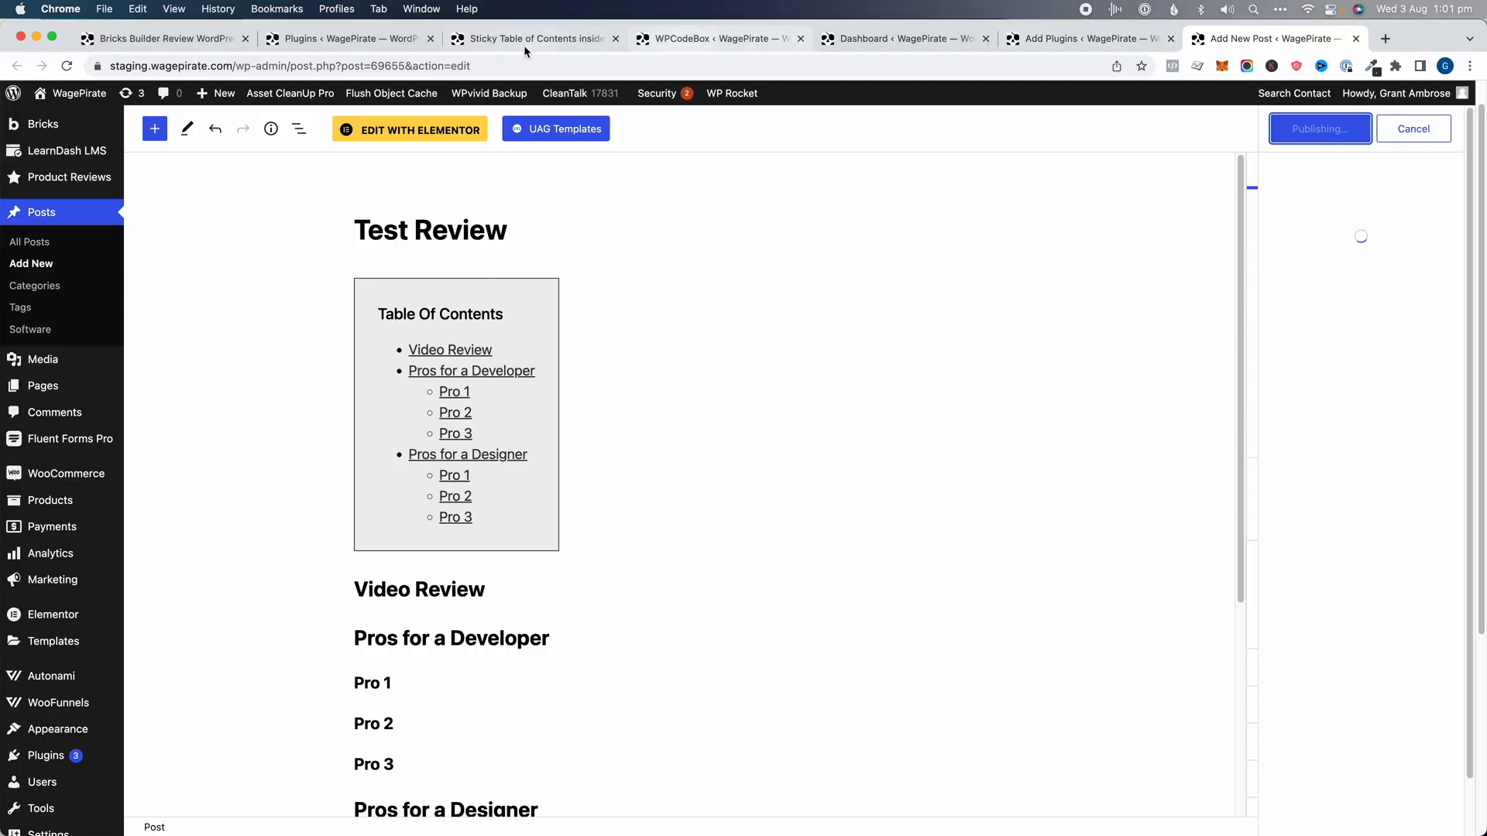
# Step: Copy the complete CSS code block from the Sticky Table of Contents blog article
pyautogui.click(468, 46)
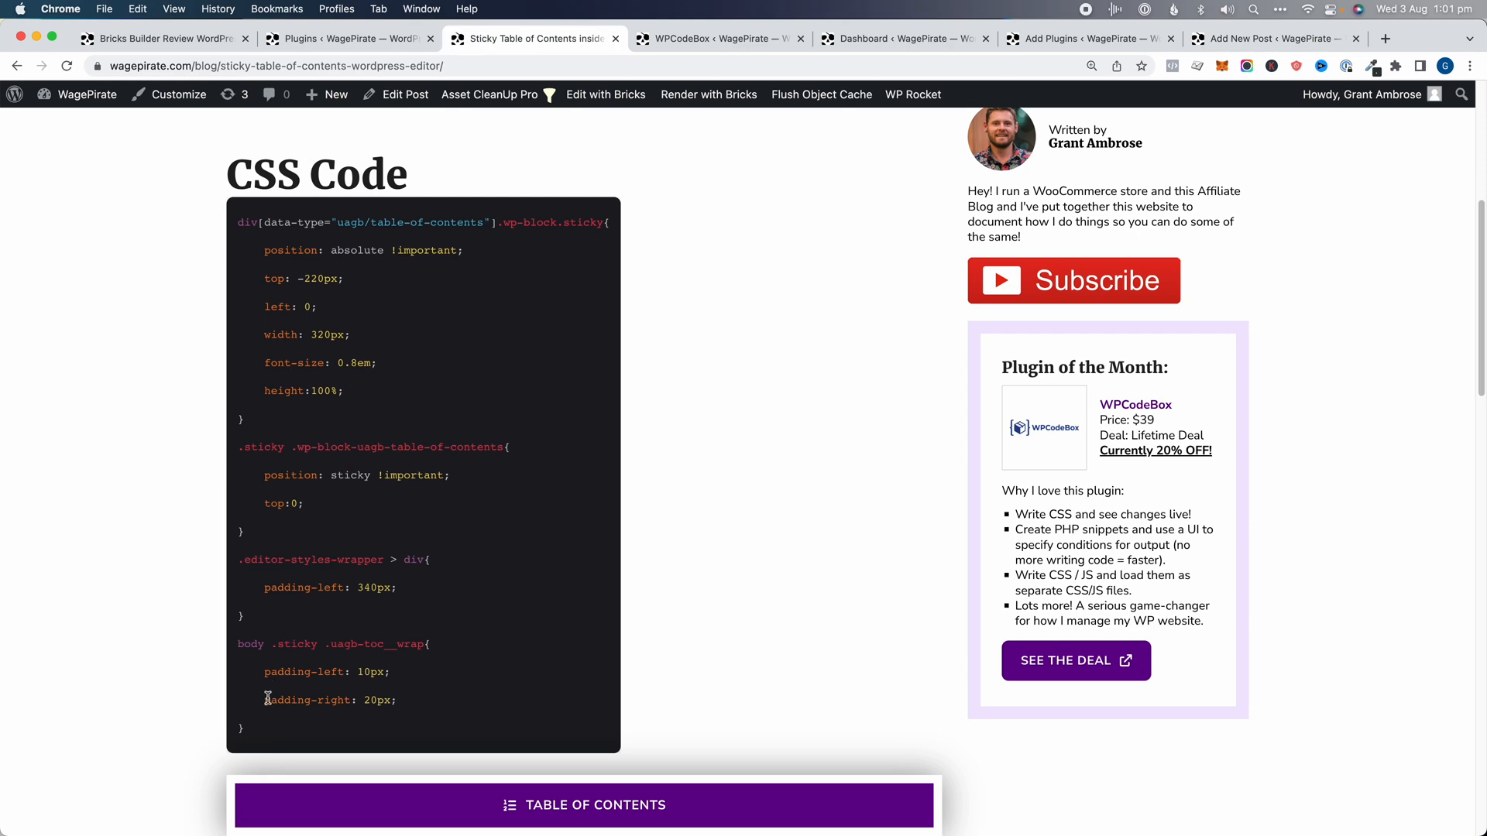
pyautogui.moveTo(258, 724); pyautogui.dragTo(238, 225)
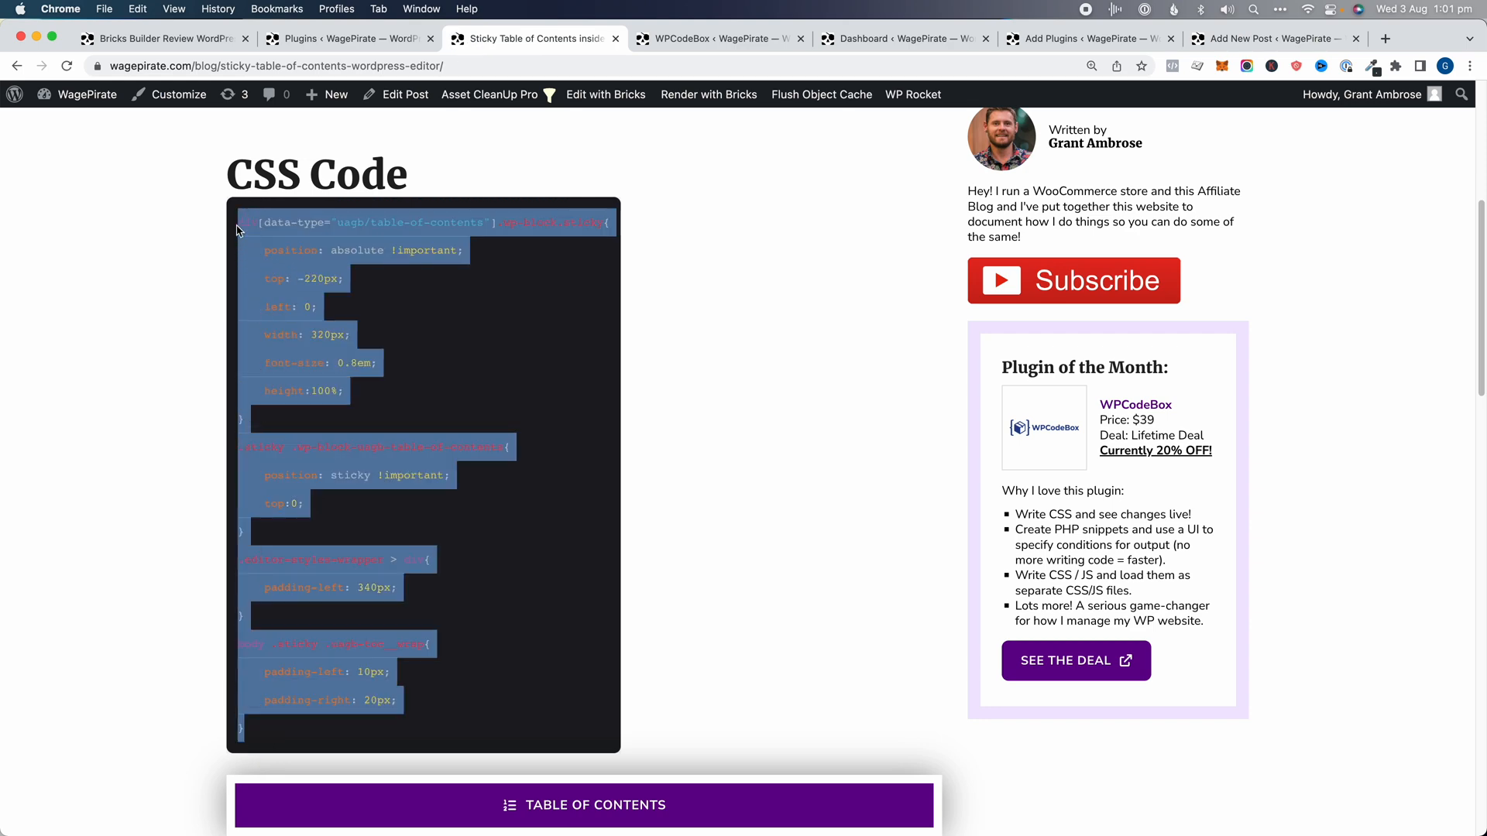
pyautogui.scroll(2, 314, 354)
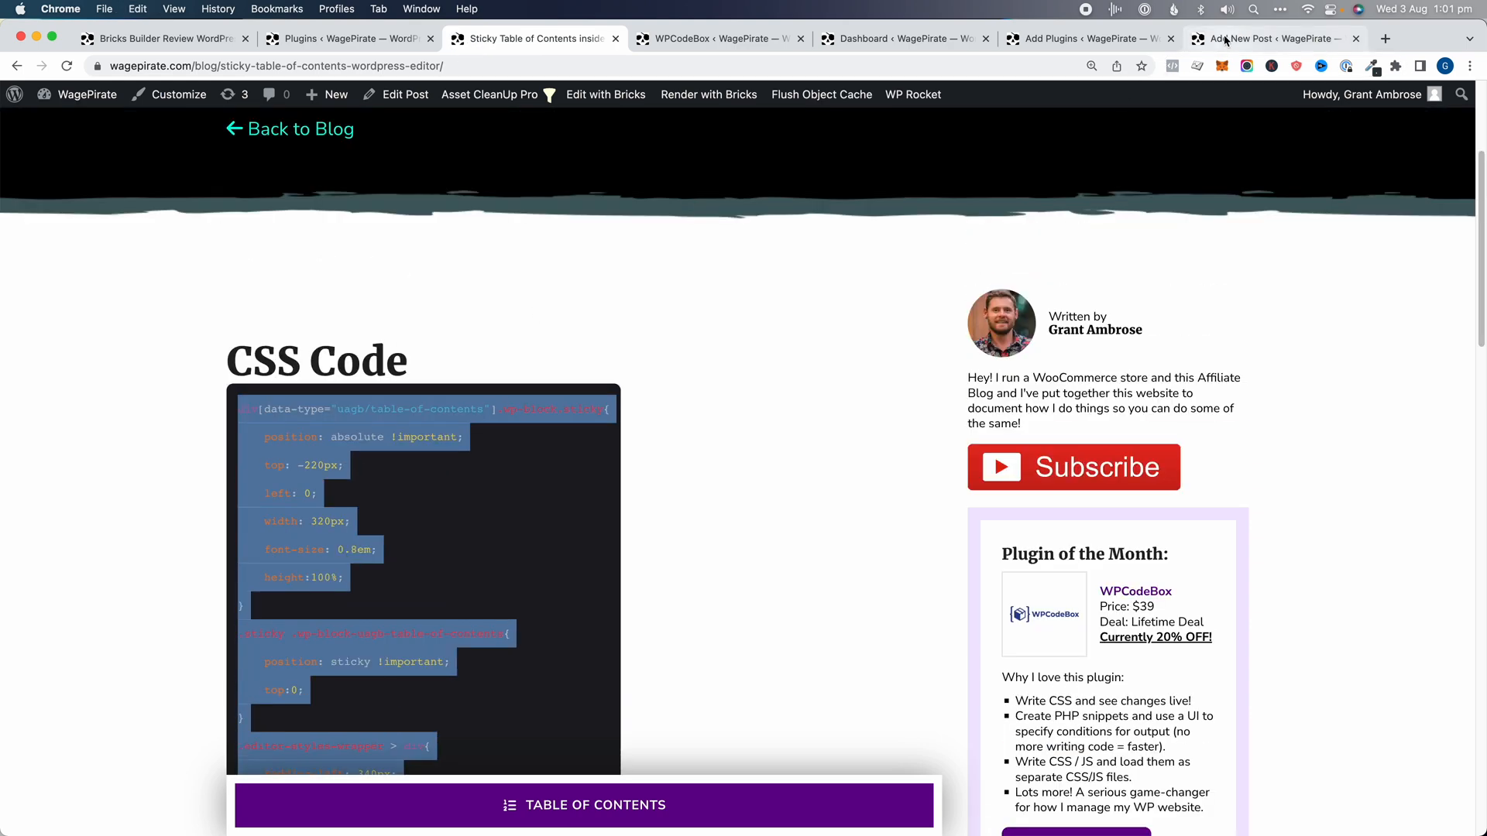
# Step: Open the WPCodeBox plugin from the staging site's WordPress dashboard
pyautogui.click(909, 43)
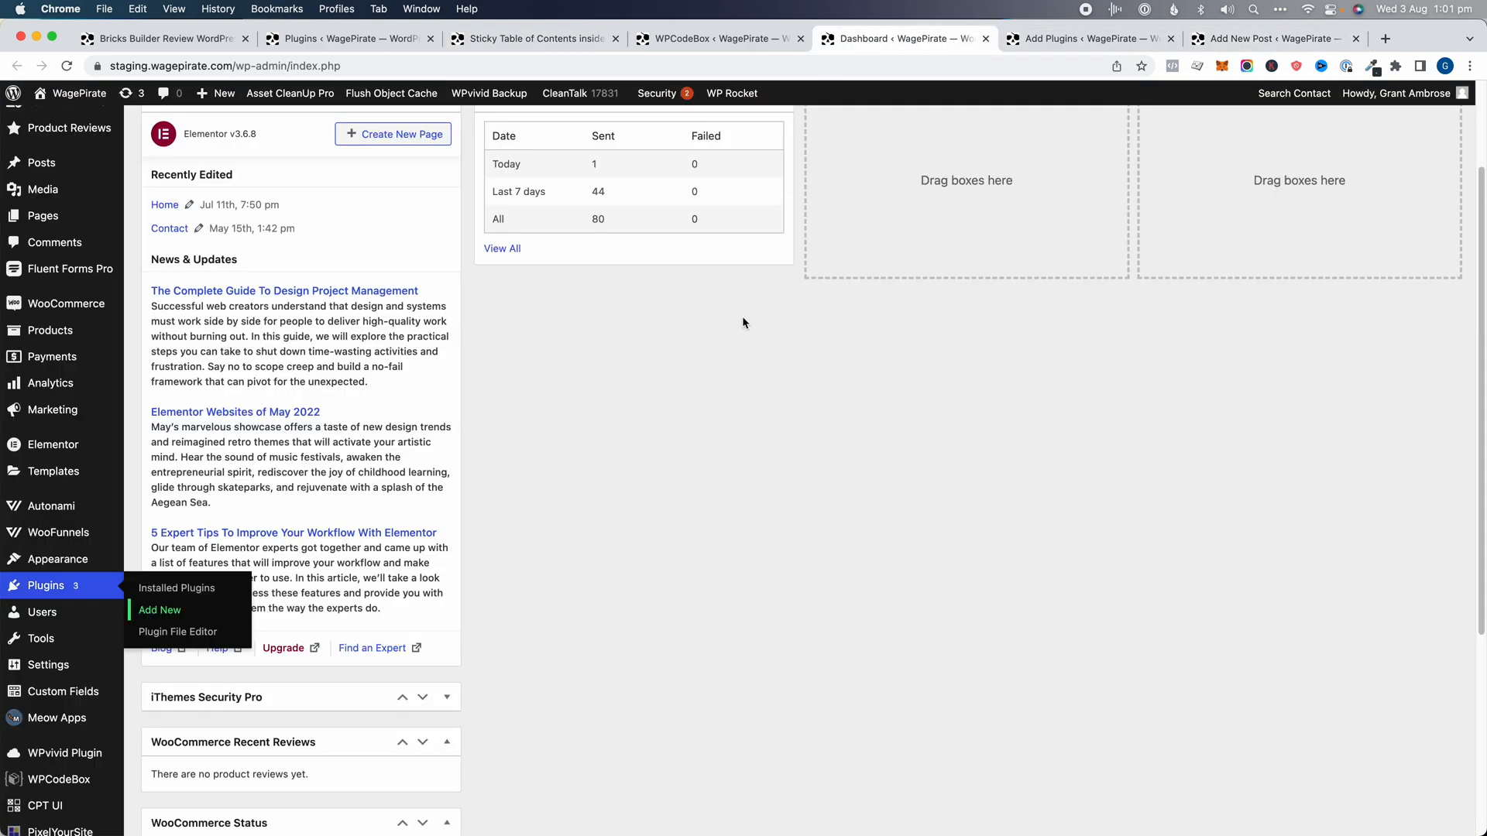
pyautogui.scroll(-2, 745, 404)
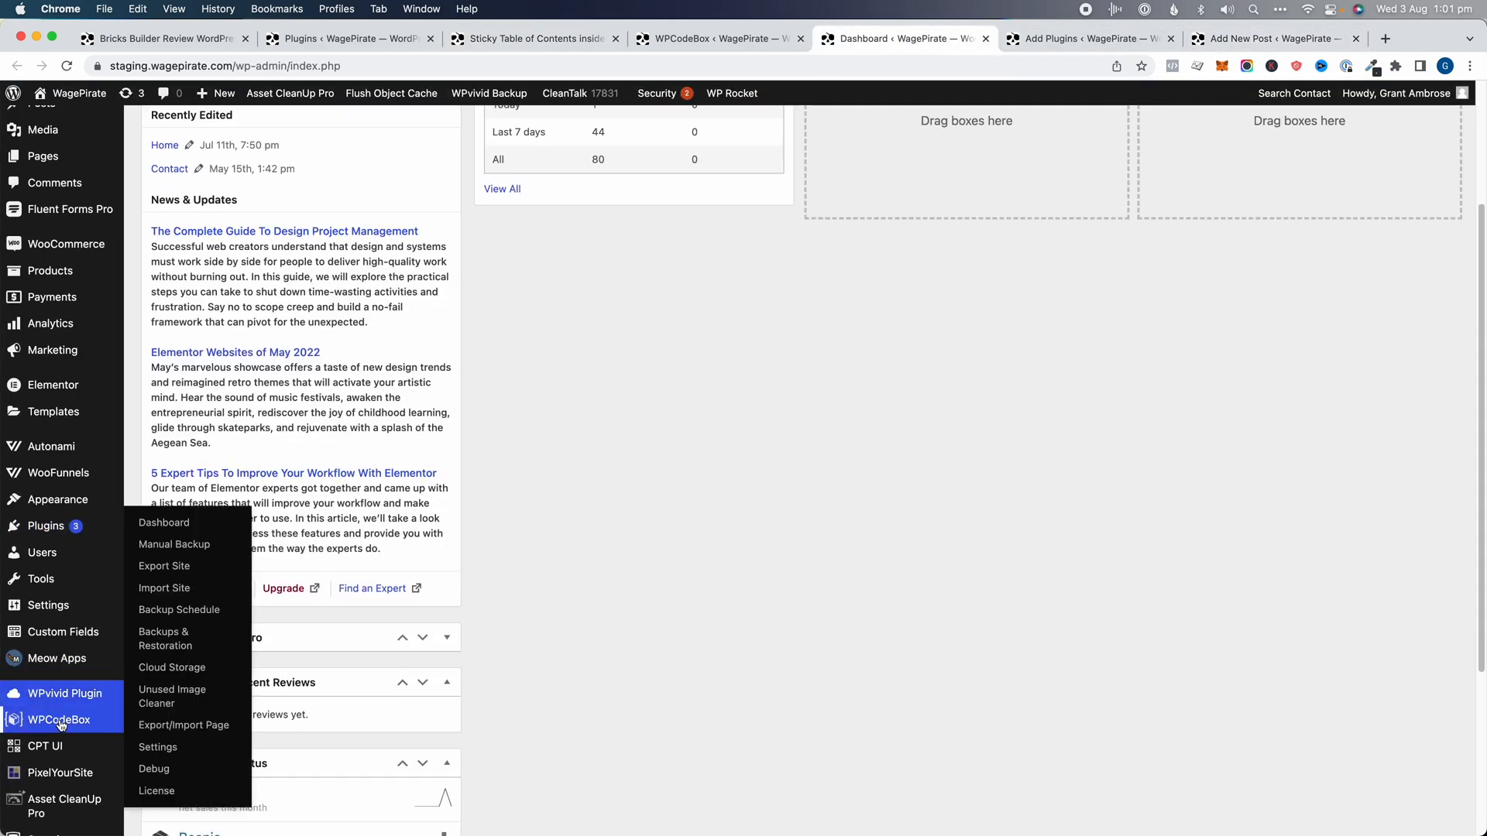
pyautogui.click(61, 723)
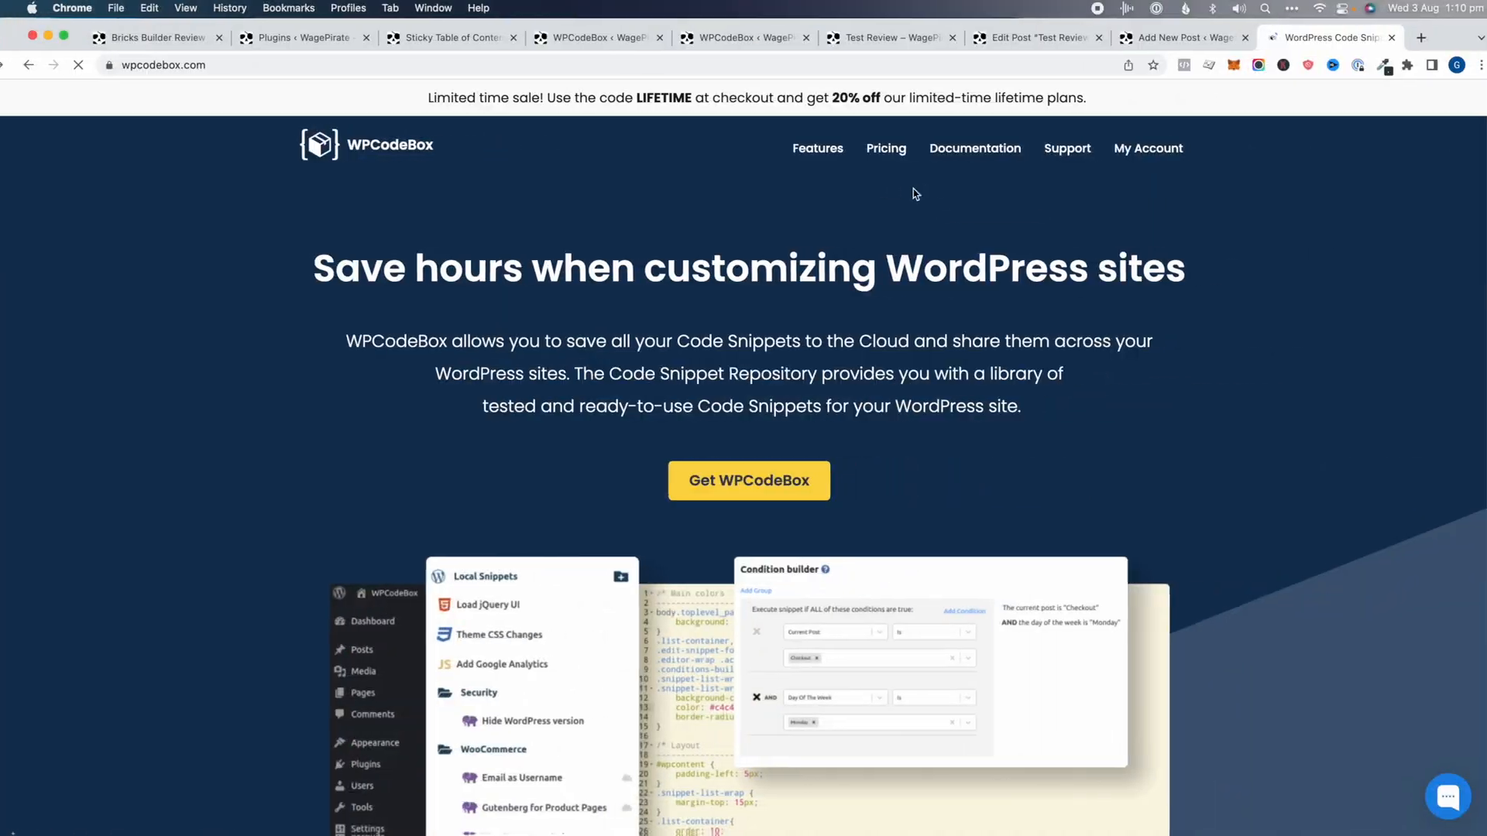
# Step: Review the lifetime sale offer and the Solo plan's pricing and features on the WPCodeBox website
pyautogui.moveTo(925, 100); pyautogui.dragTo(605, 89)
pyautogui.click(901, 98)
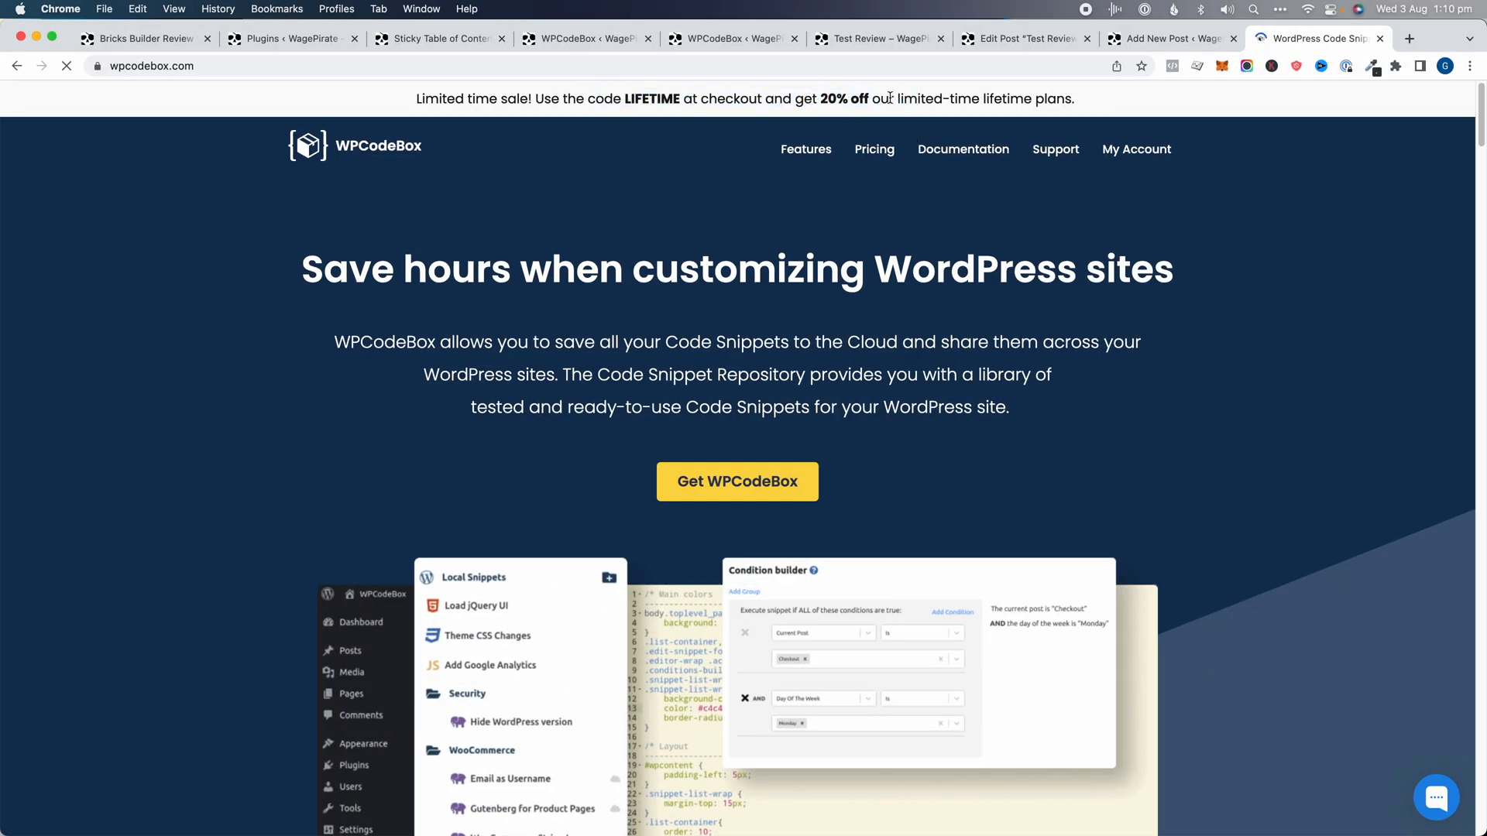
pyautogui.click(886, 151)
pyautogui.scroll(-5, 834, 439)
pyautogui.moveTo(982, 256); pyautogui.dragTo(1131, 629)
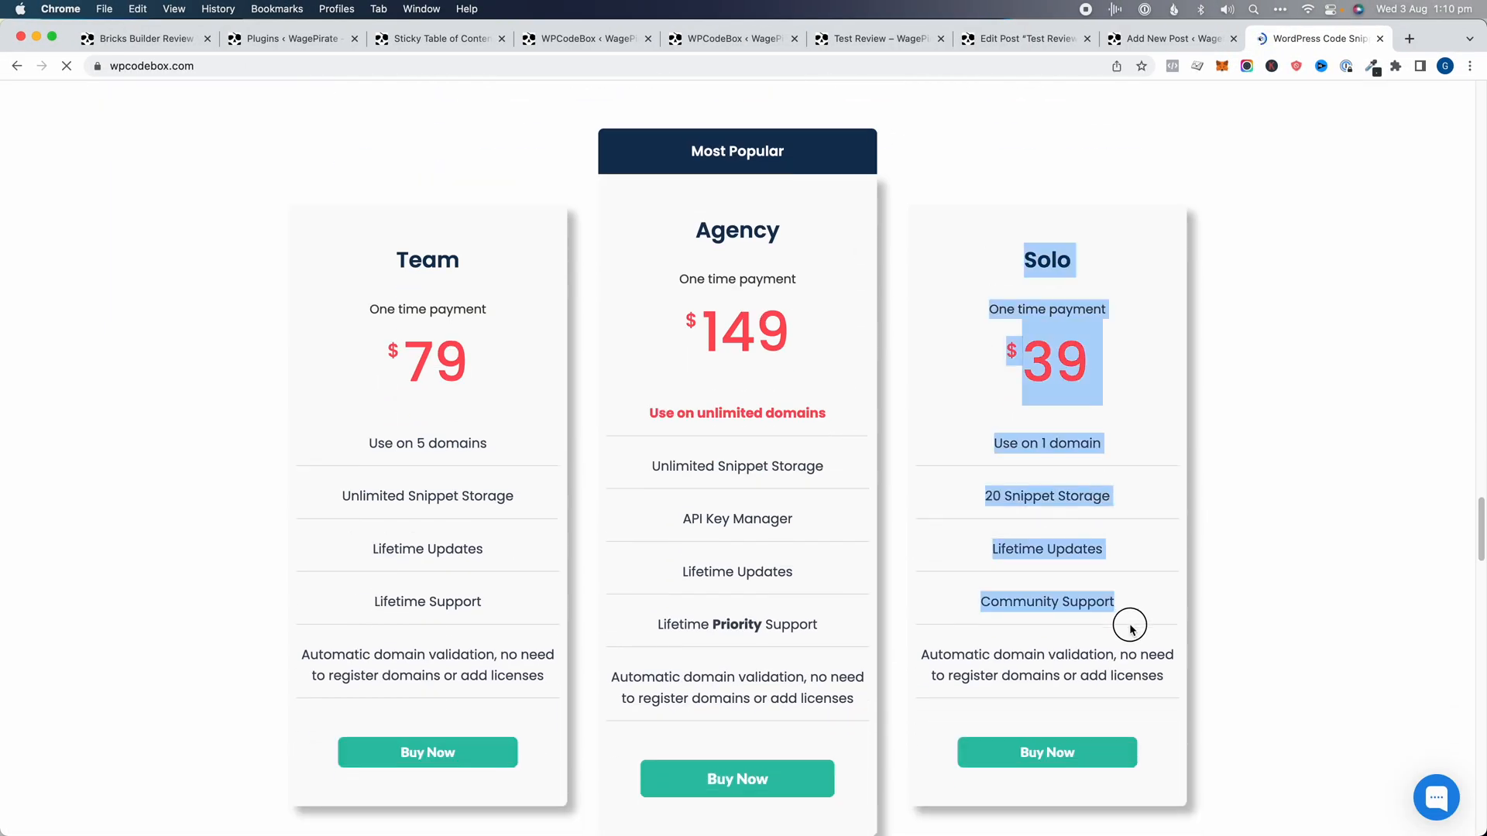
pyautogui.click(1117, 579)
pyautogui.scroll(-1, 1114, 574)
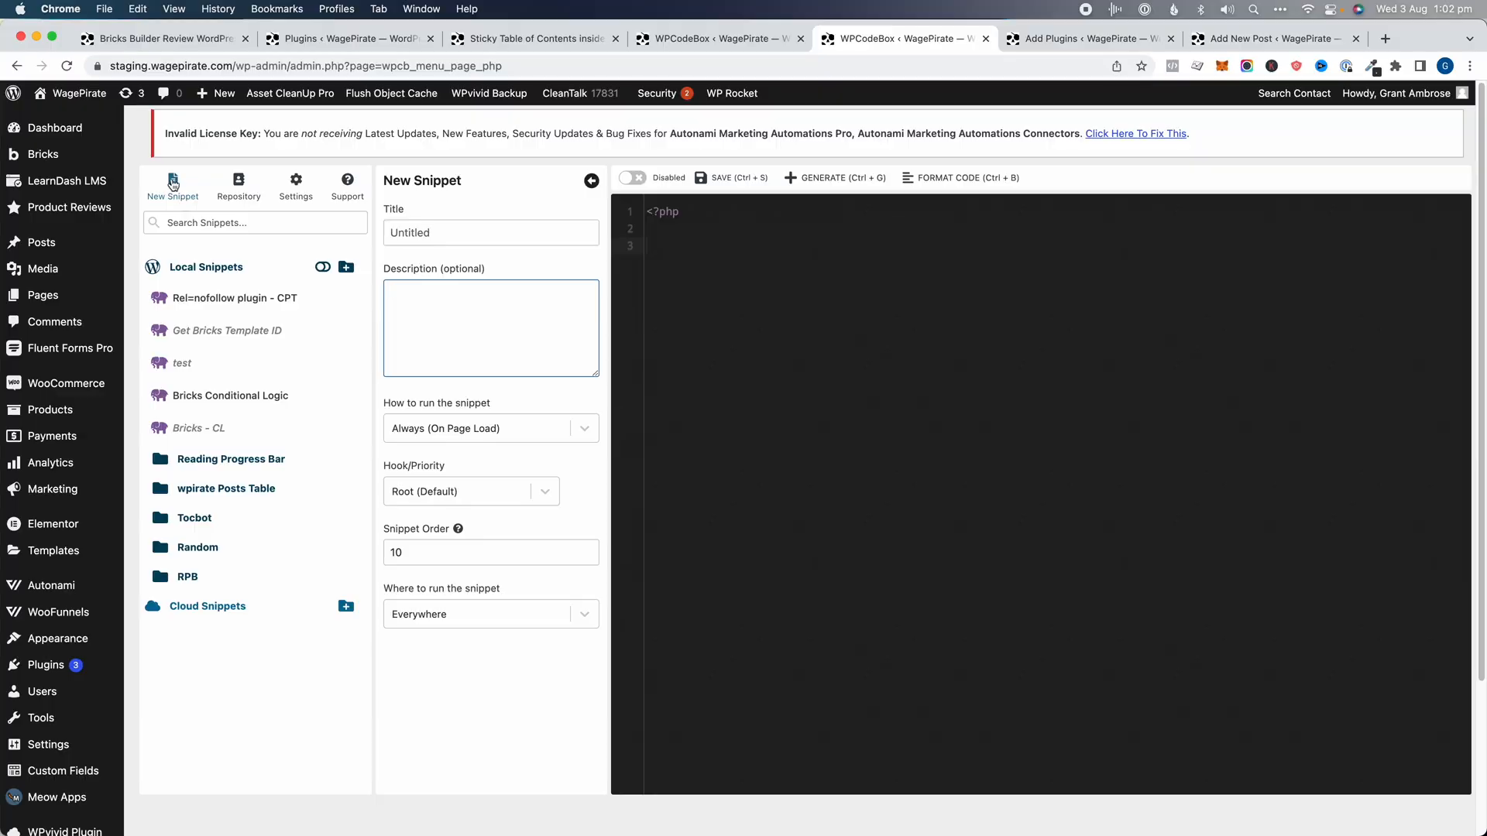
# Step: Create a new WPCodeBox snippet titled "CSS - Admin only" with CSS as its type
pyautogui.click(173, 183)
pyautogui.click(428, 231)
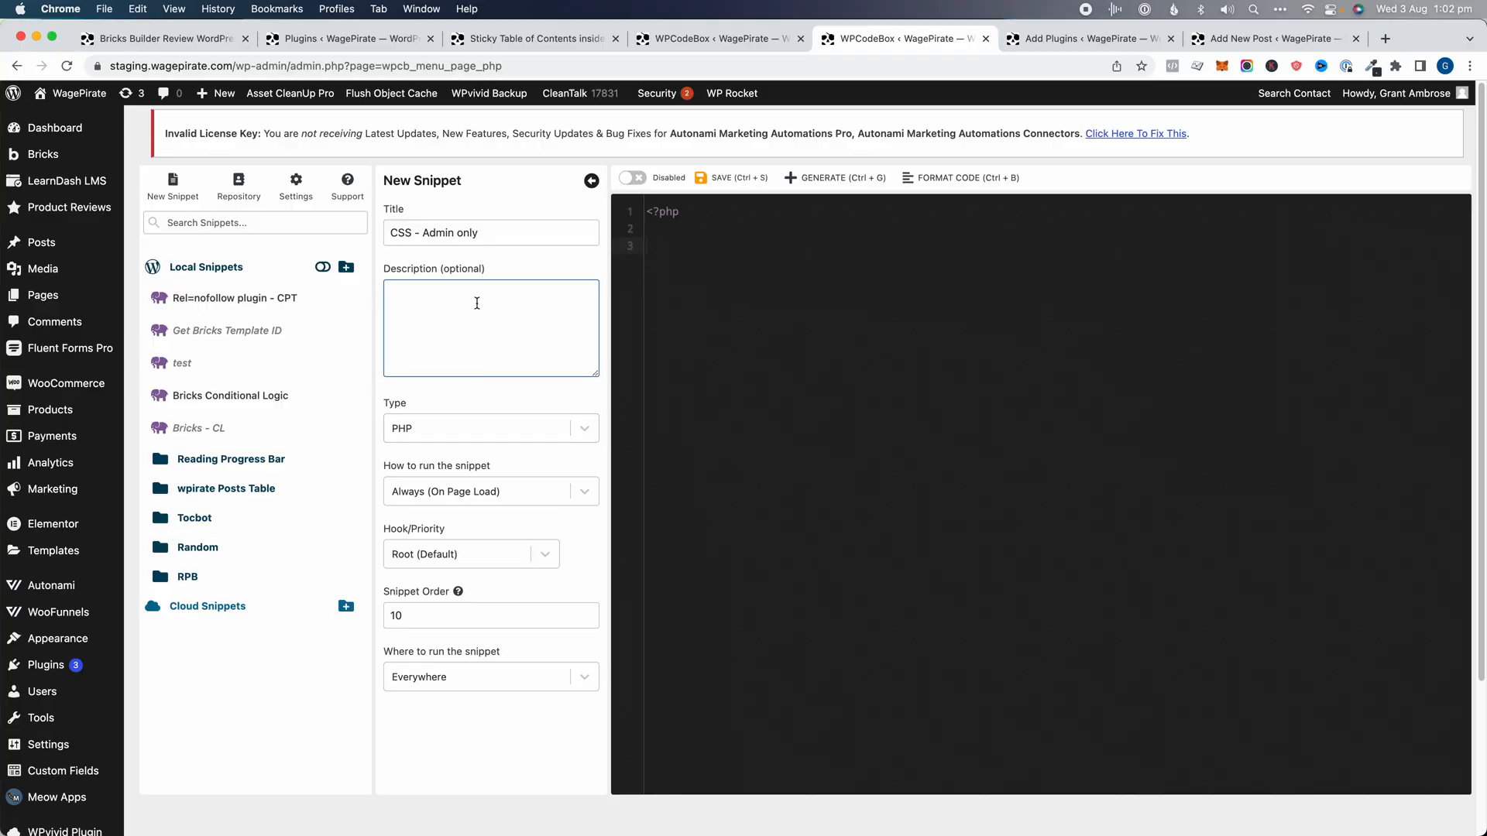
pyautogui.click(425, 426)
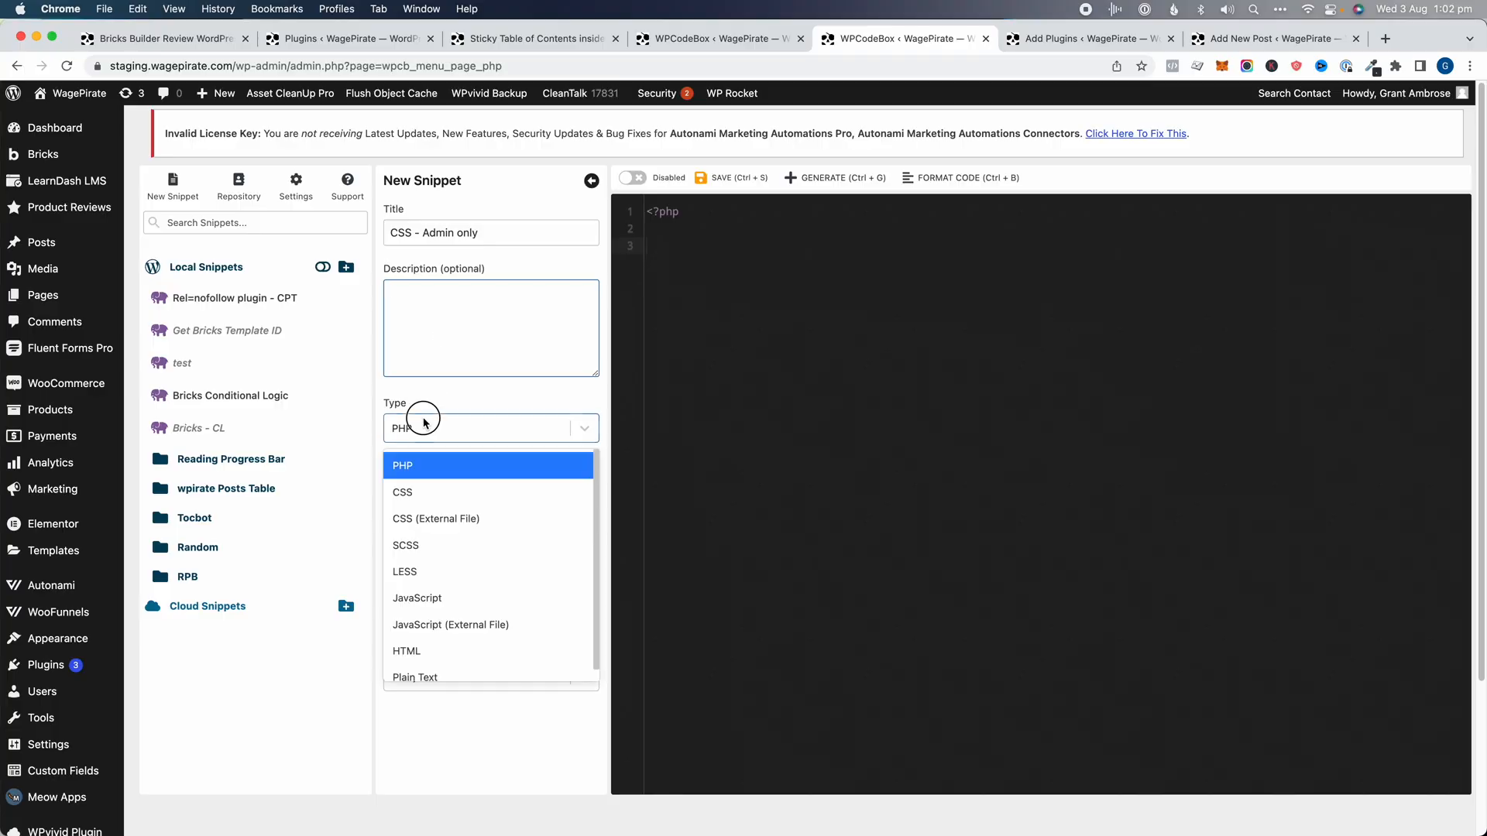
pyautogui.click(419, 486)
pyautogui.scroll(-1, 428, 431)
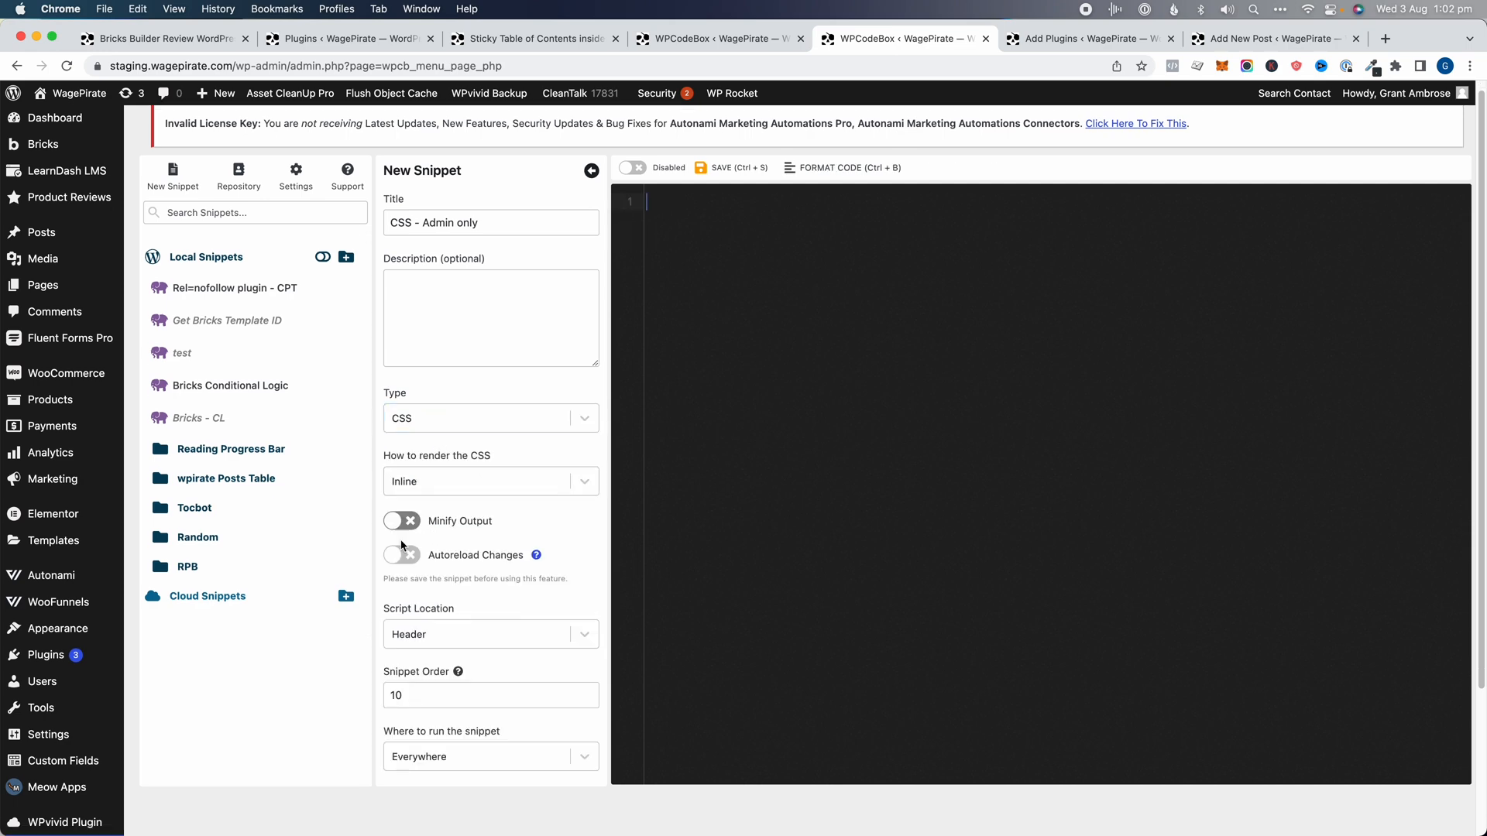
# Step: Keep the snippet's CSS rendering as Inline and set it to run in the Admin Area
pyautogui.click(462, 479)
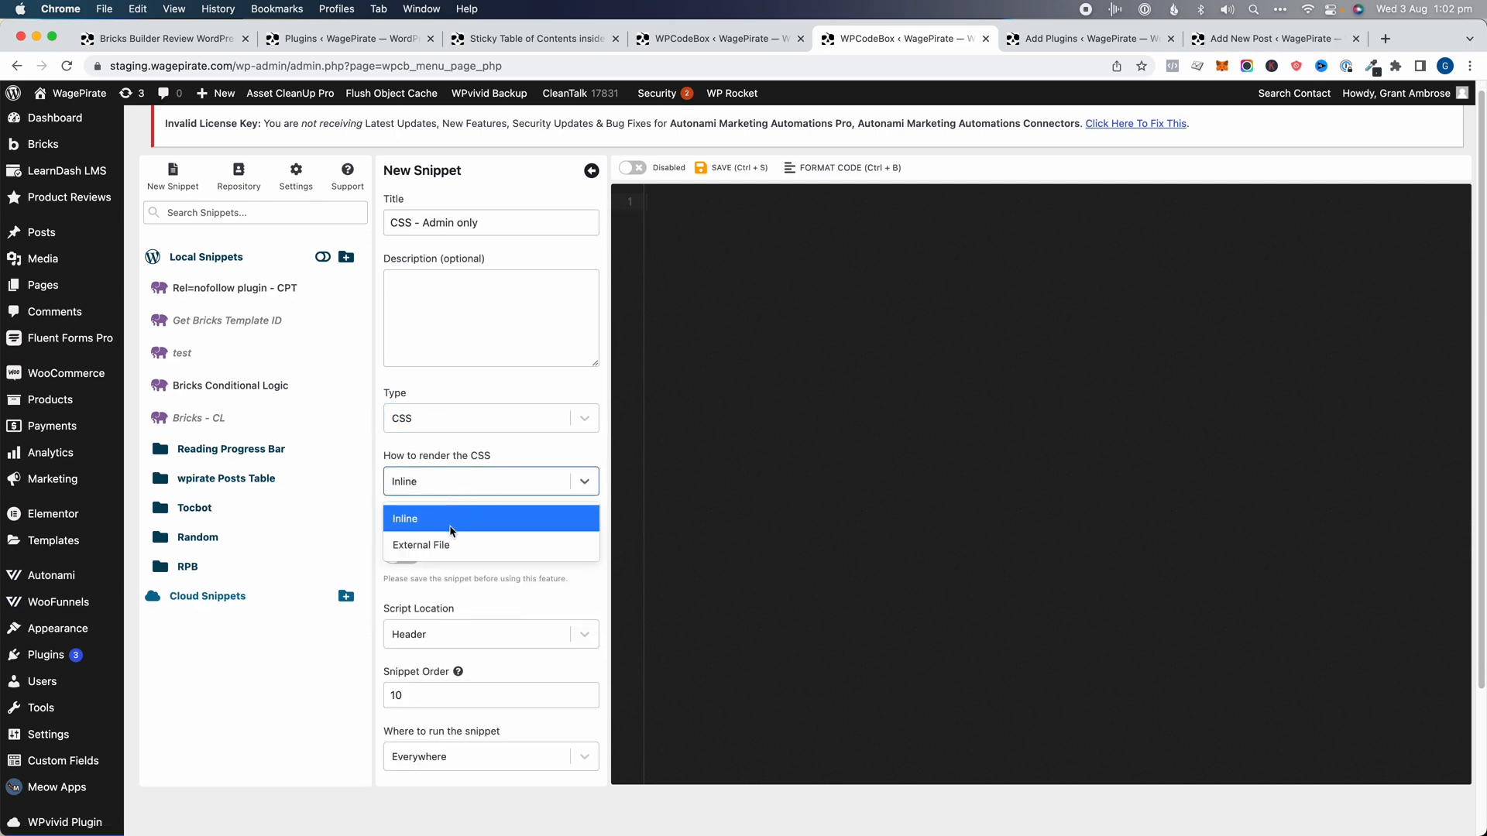
pyautogui.click(471, 452)
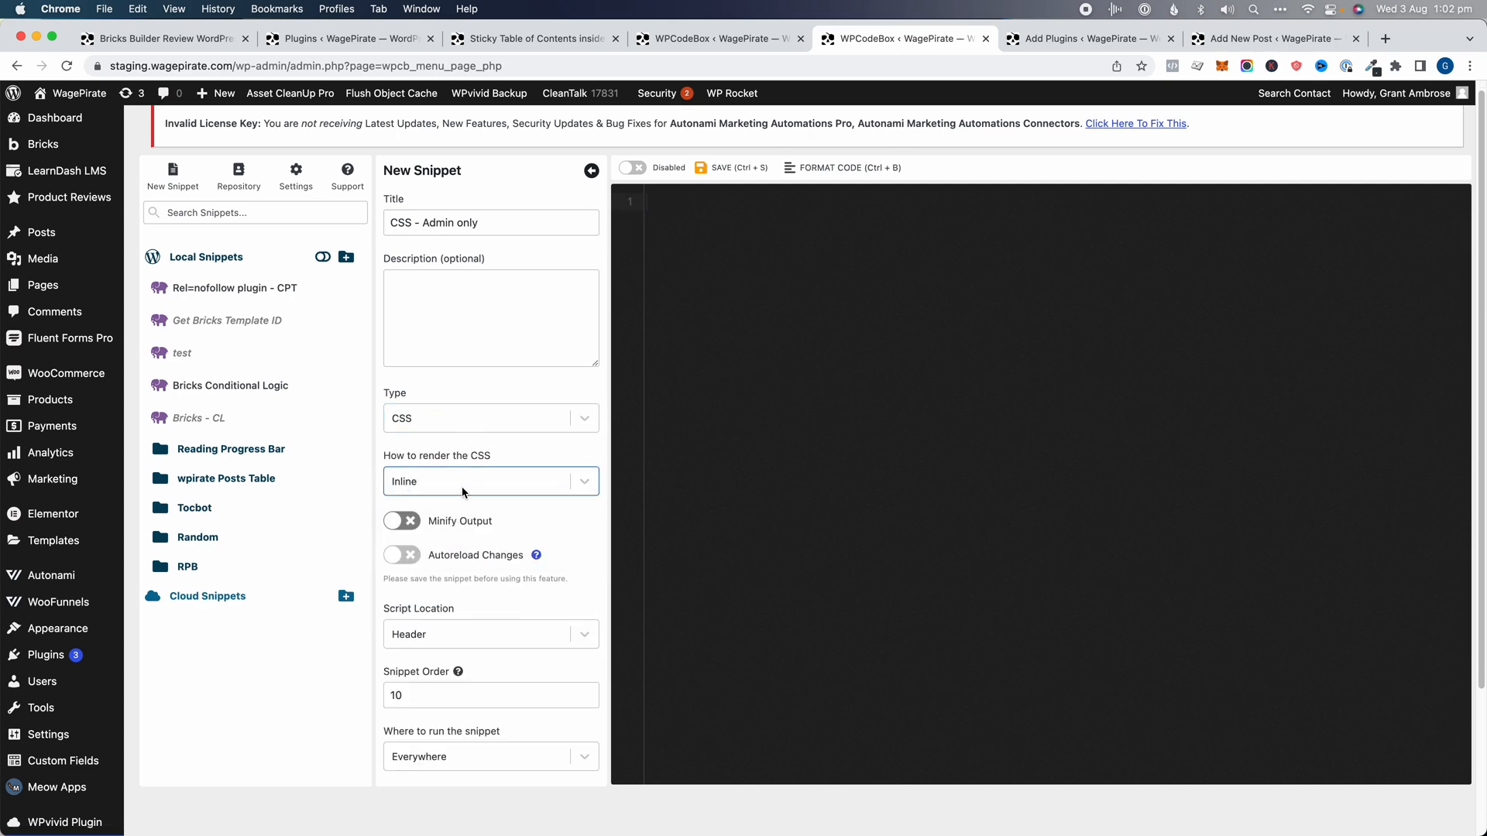
pyautogui.scroll(-3, 434, 486)
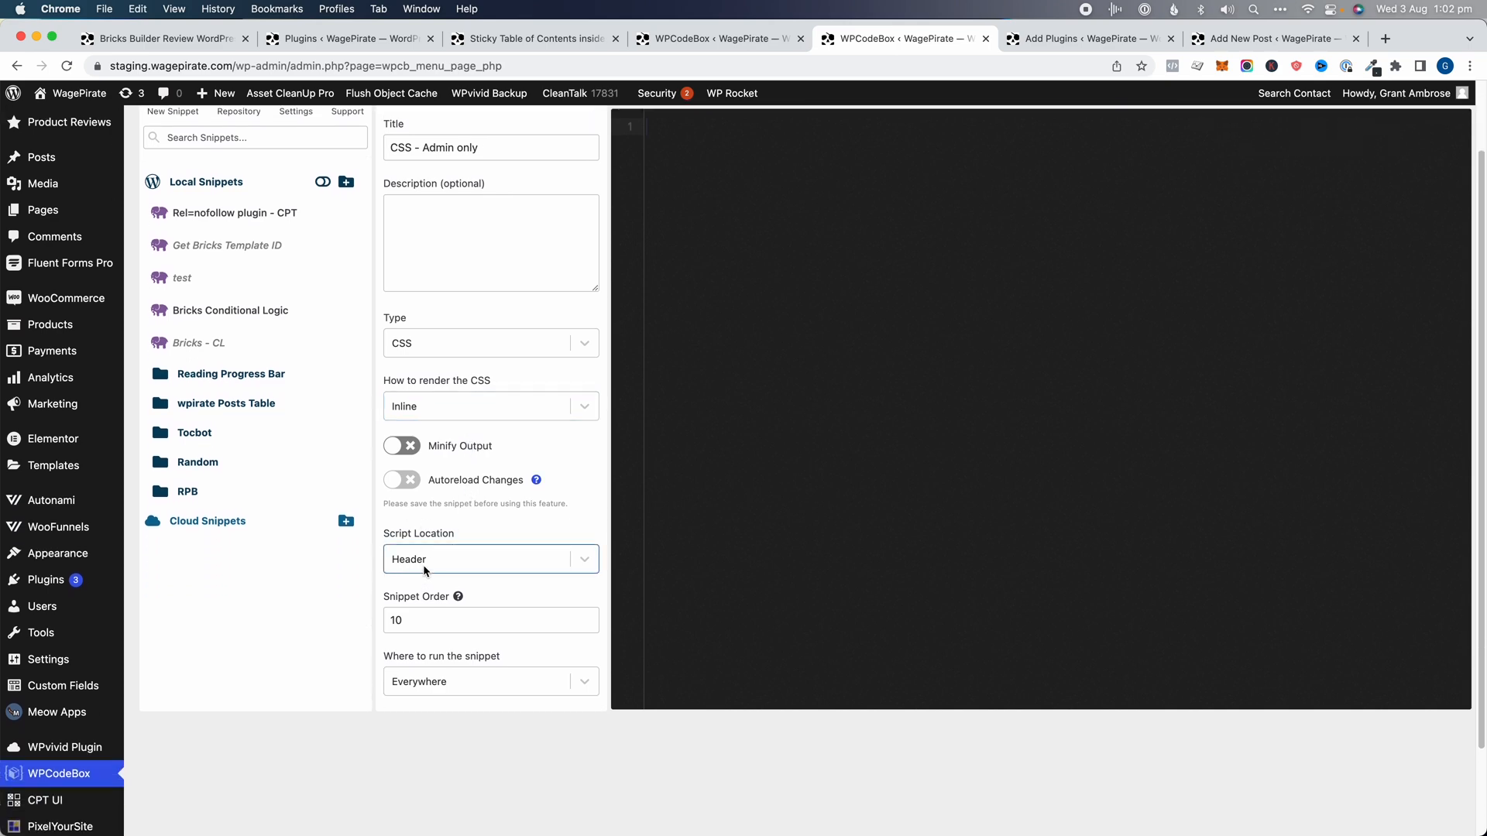
pyautogui.click(435, 689)
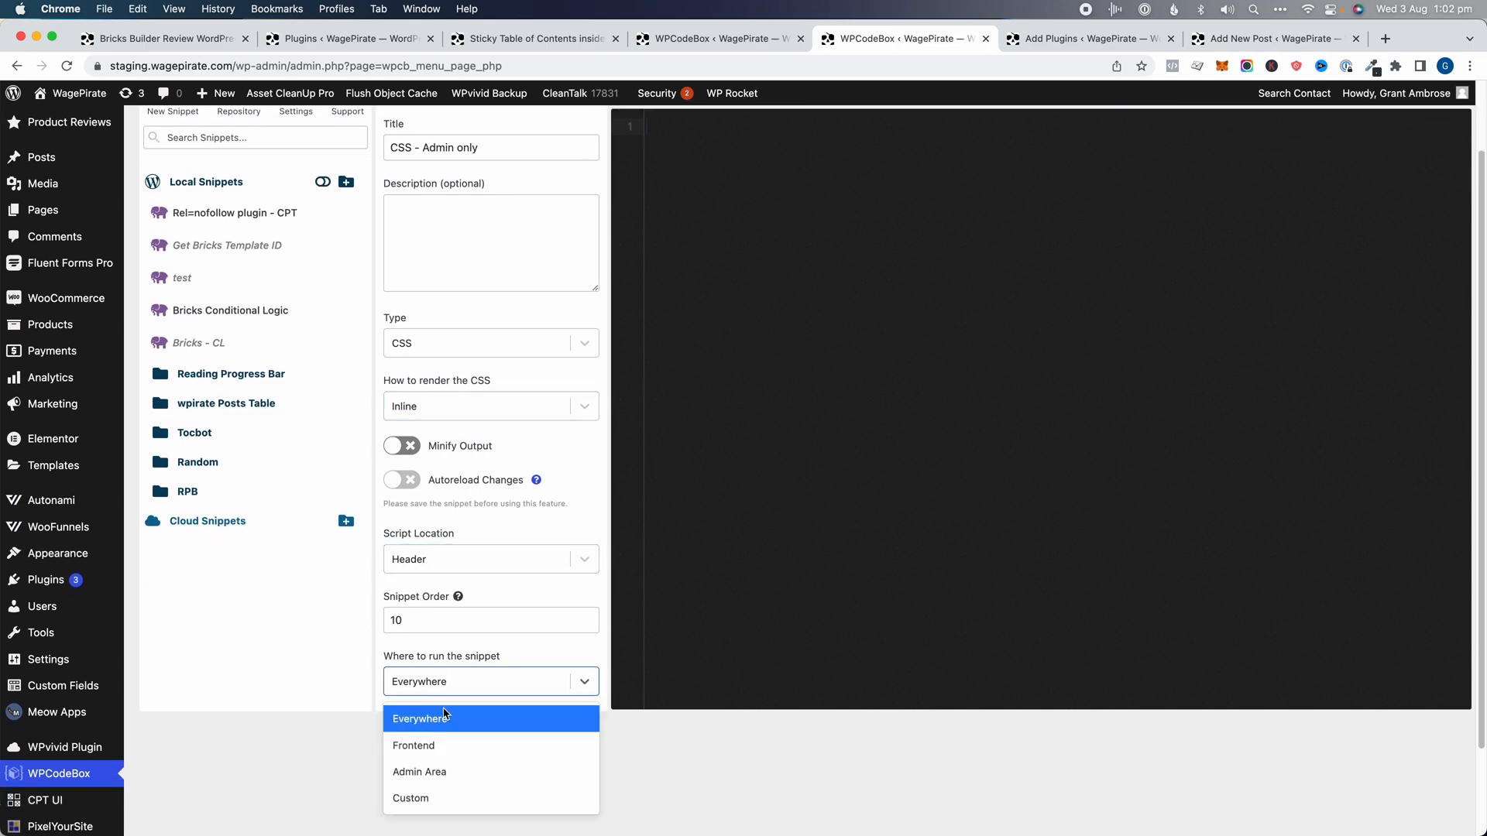
pyautogui.click(422, 772)
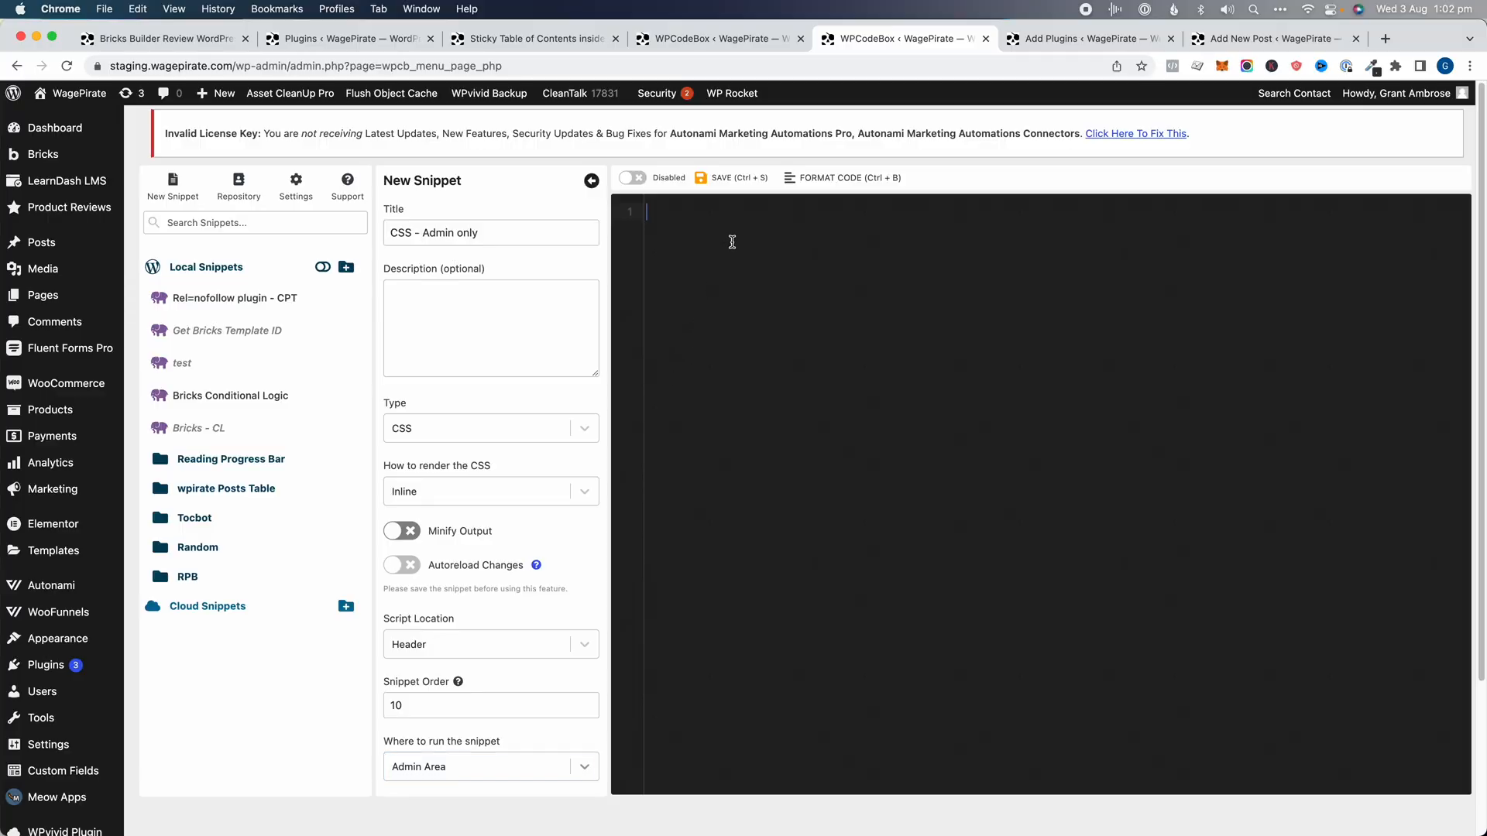
# Step: Paste the copied sticky table-of-contents CSS into the snippet's code, and save and enable the snippet
pyautogui.write('div[data-type="uagb/table-of-contents"] .wp-block.sticky{     position: absolute !important;     top: -220px;     left: 0;     width: 320px;     font-size: 0.8em;     height:100%; } .sticky .wp-block-uagb-table-of-contents{     position: sticky !important;     top:0; } .editor-styles-wrapper > div{     padding-left: 340px; } body .sticky .uagb-toc__wrap{     padding-left: 10px;     padding-right: 20px; }')
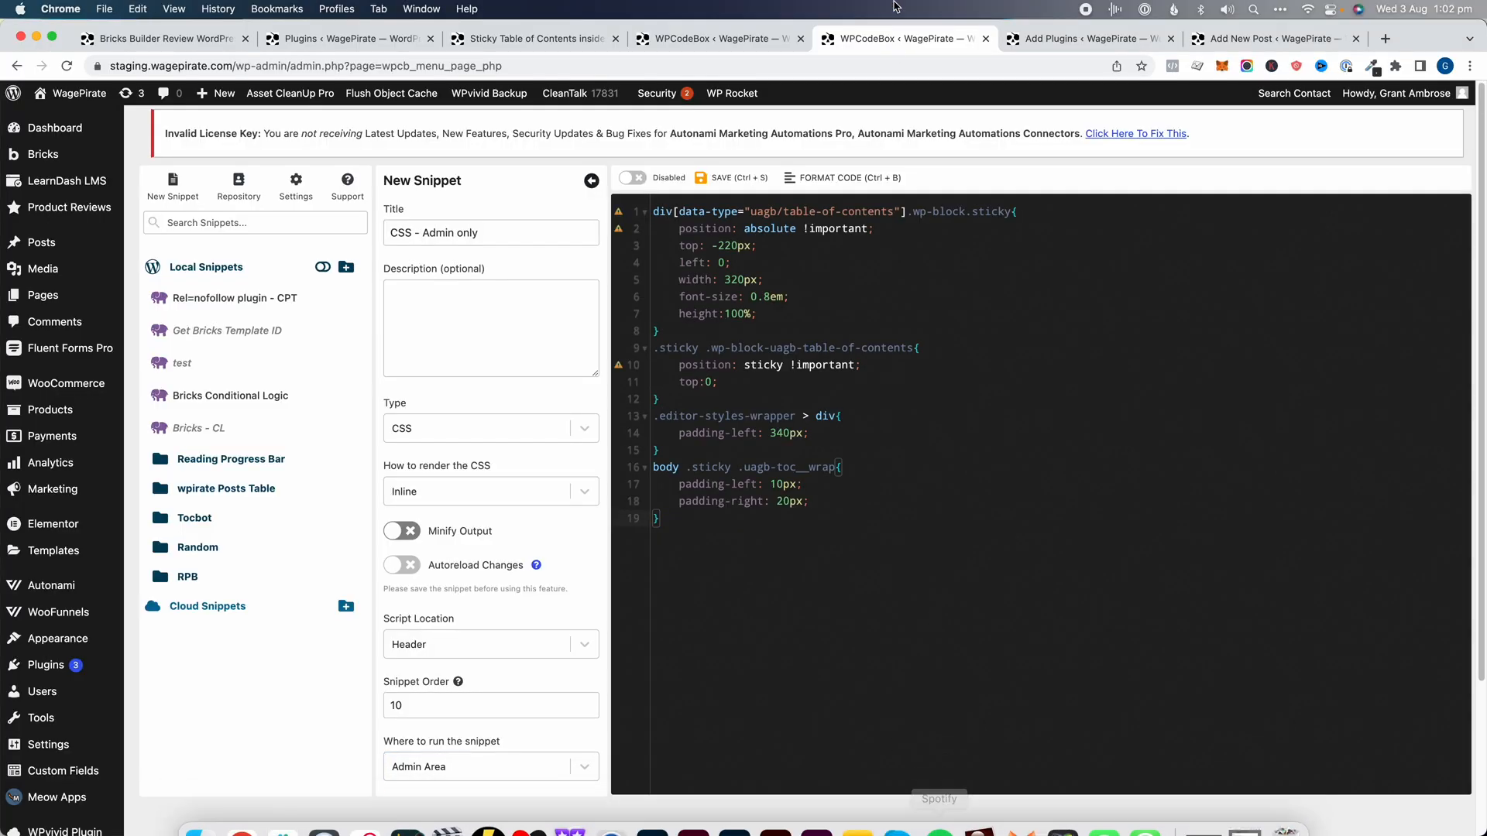
pyautogui.click(732, 179)
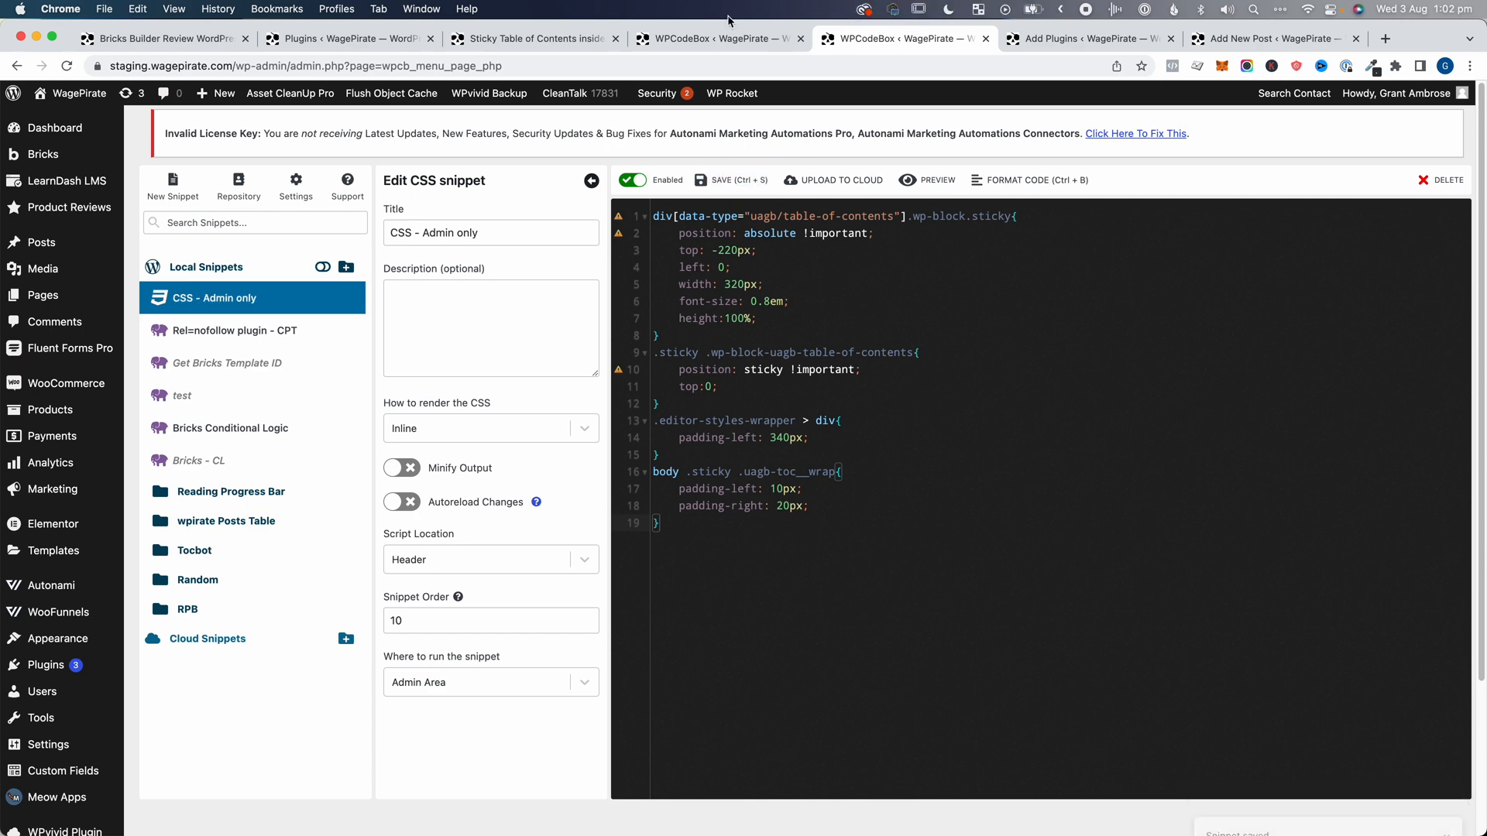
# Step: Reload the Test Review post editor and select its Table of Contents block
pyautogui.click(1226, 38)
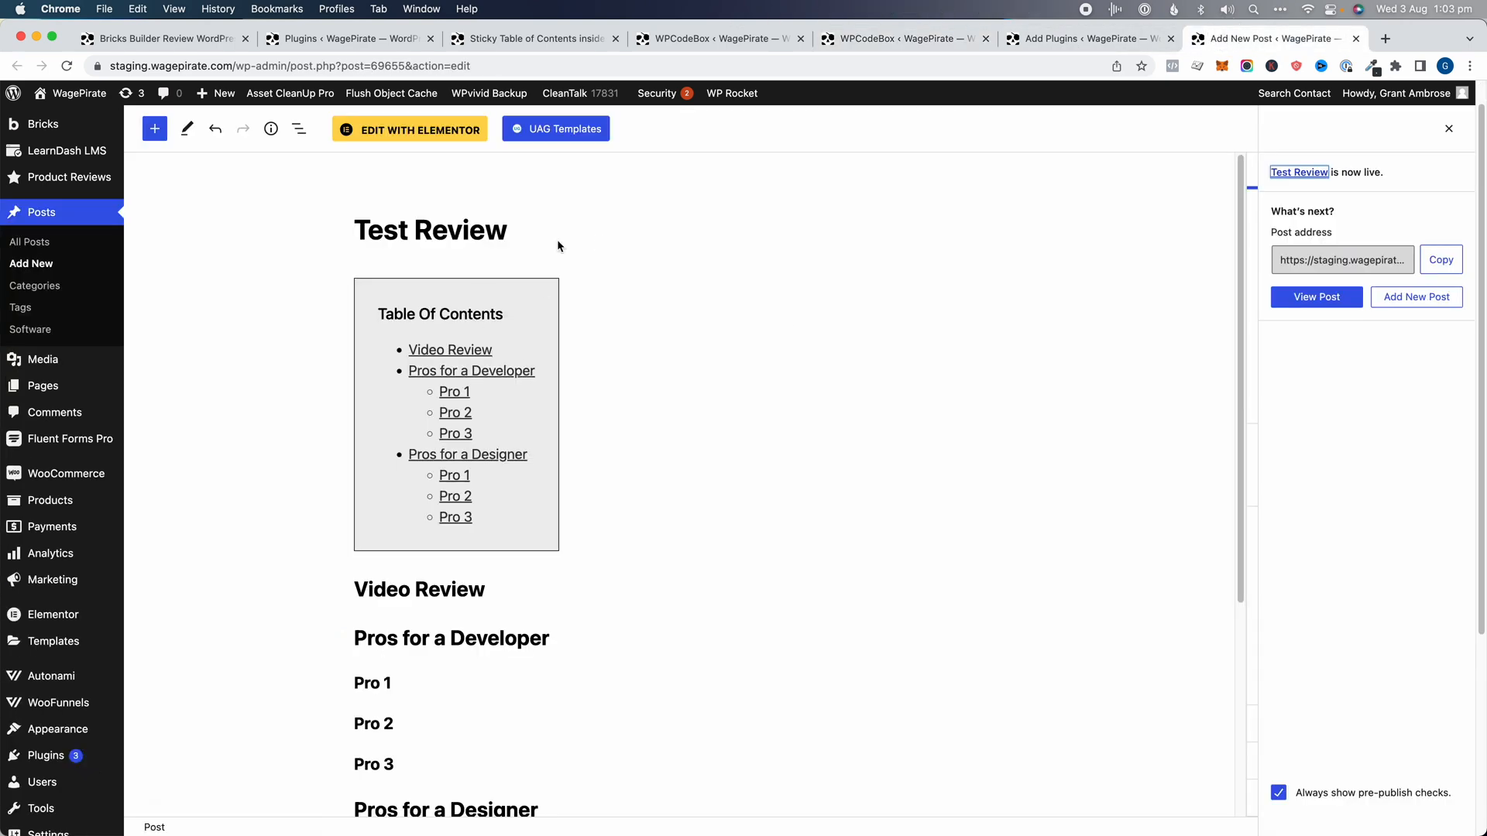
pyautogui.press('super+r')
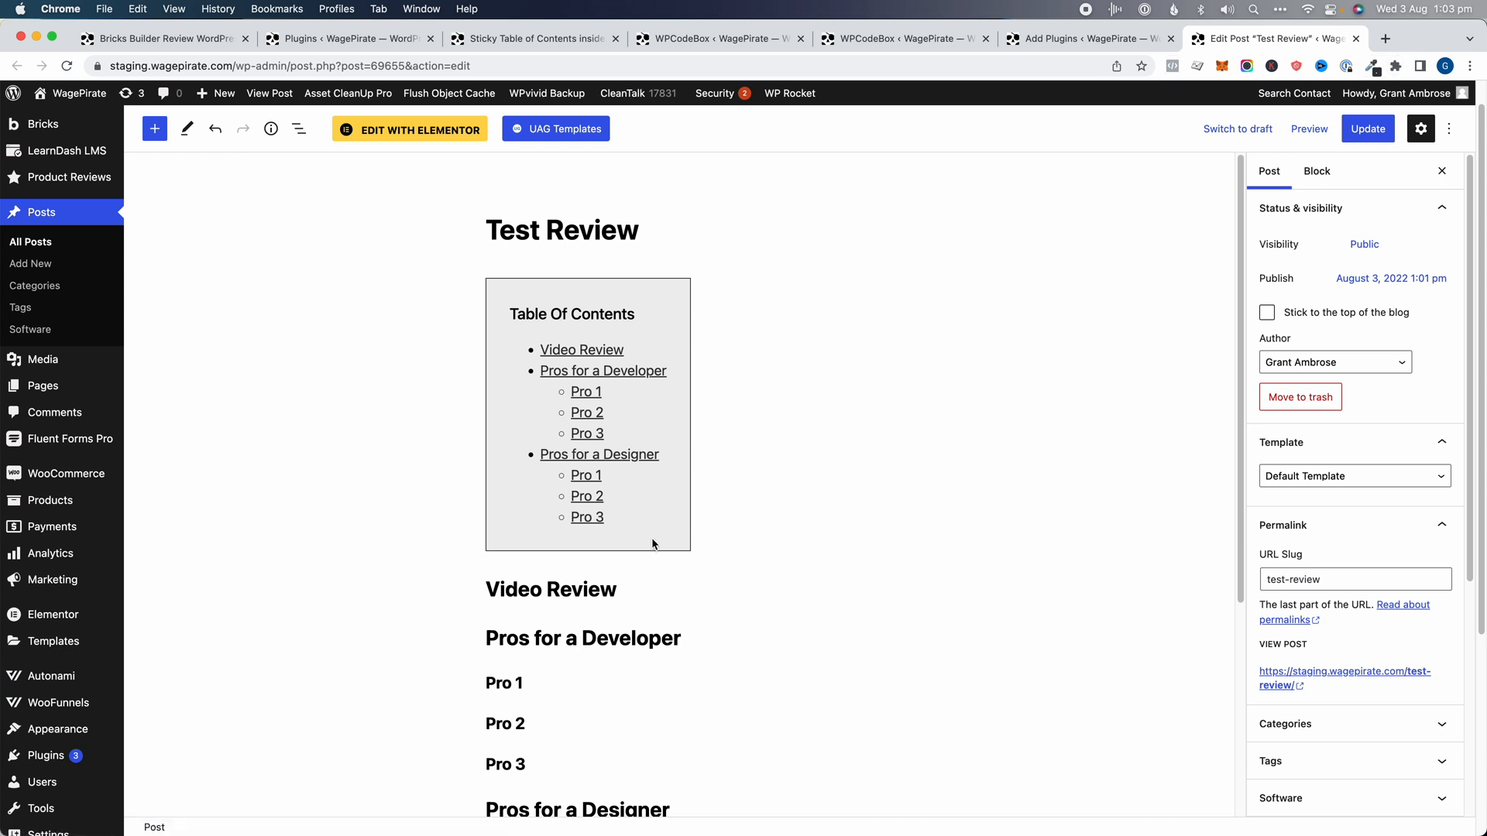
pyautogui.click(783, 422)
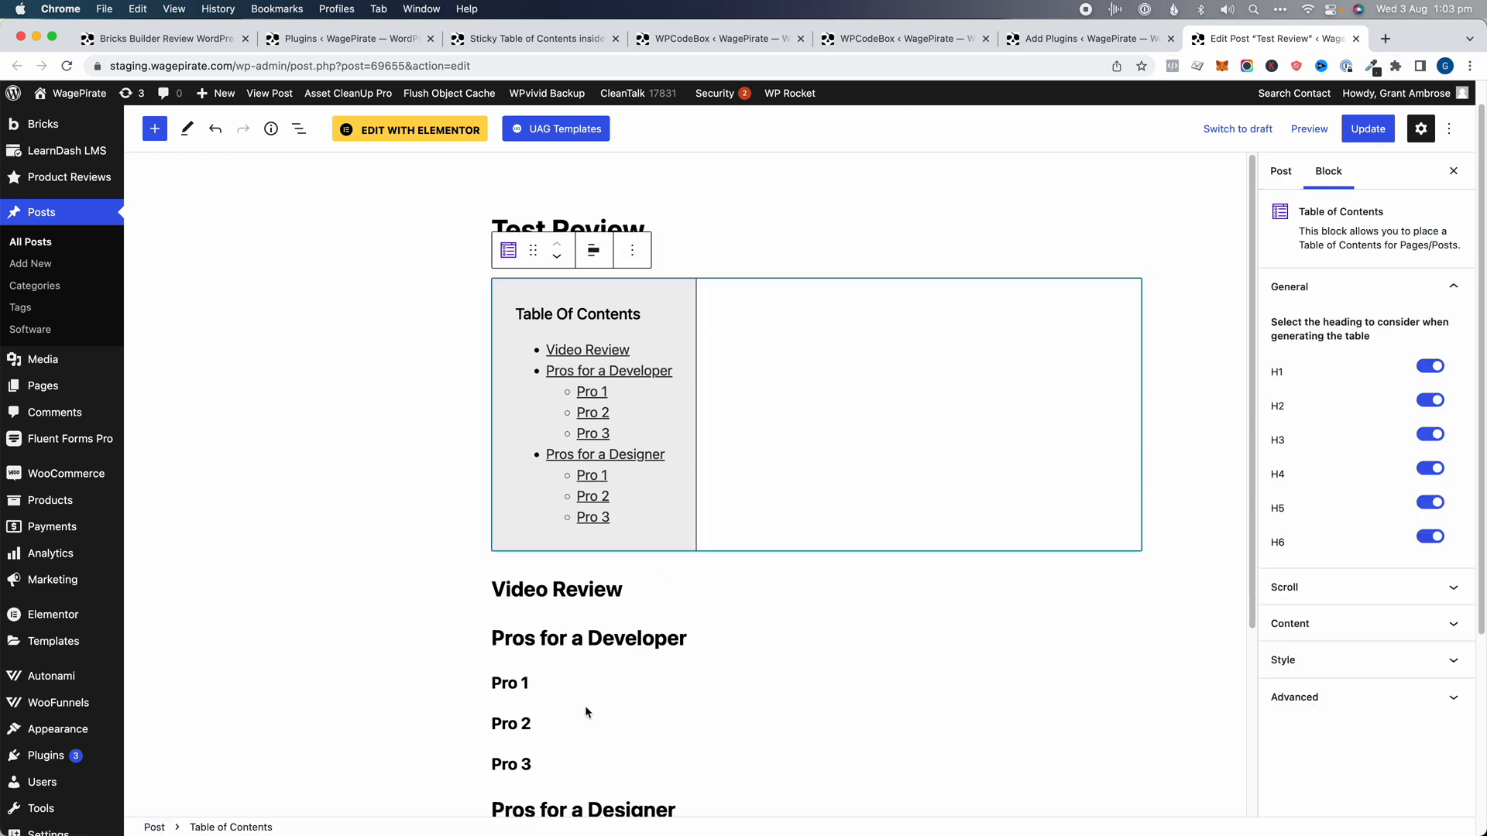
pyautogui.click(411, 593)
pyautogui.click(620, 294)
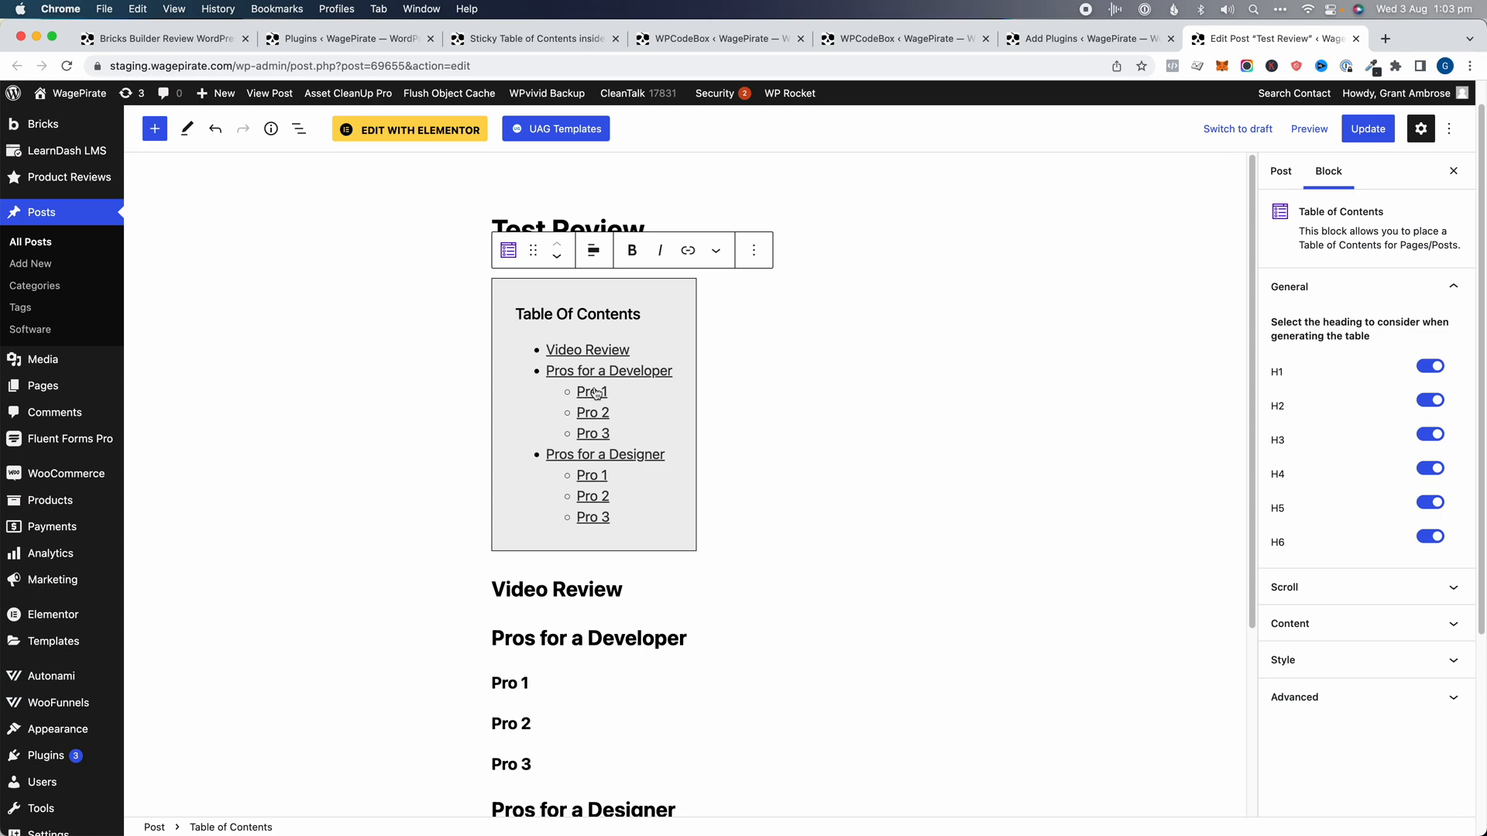
# Step: Add "sticky" as an additional CSS class on the Table of Contents block and update the post
pyautogui.click(1317, 697)
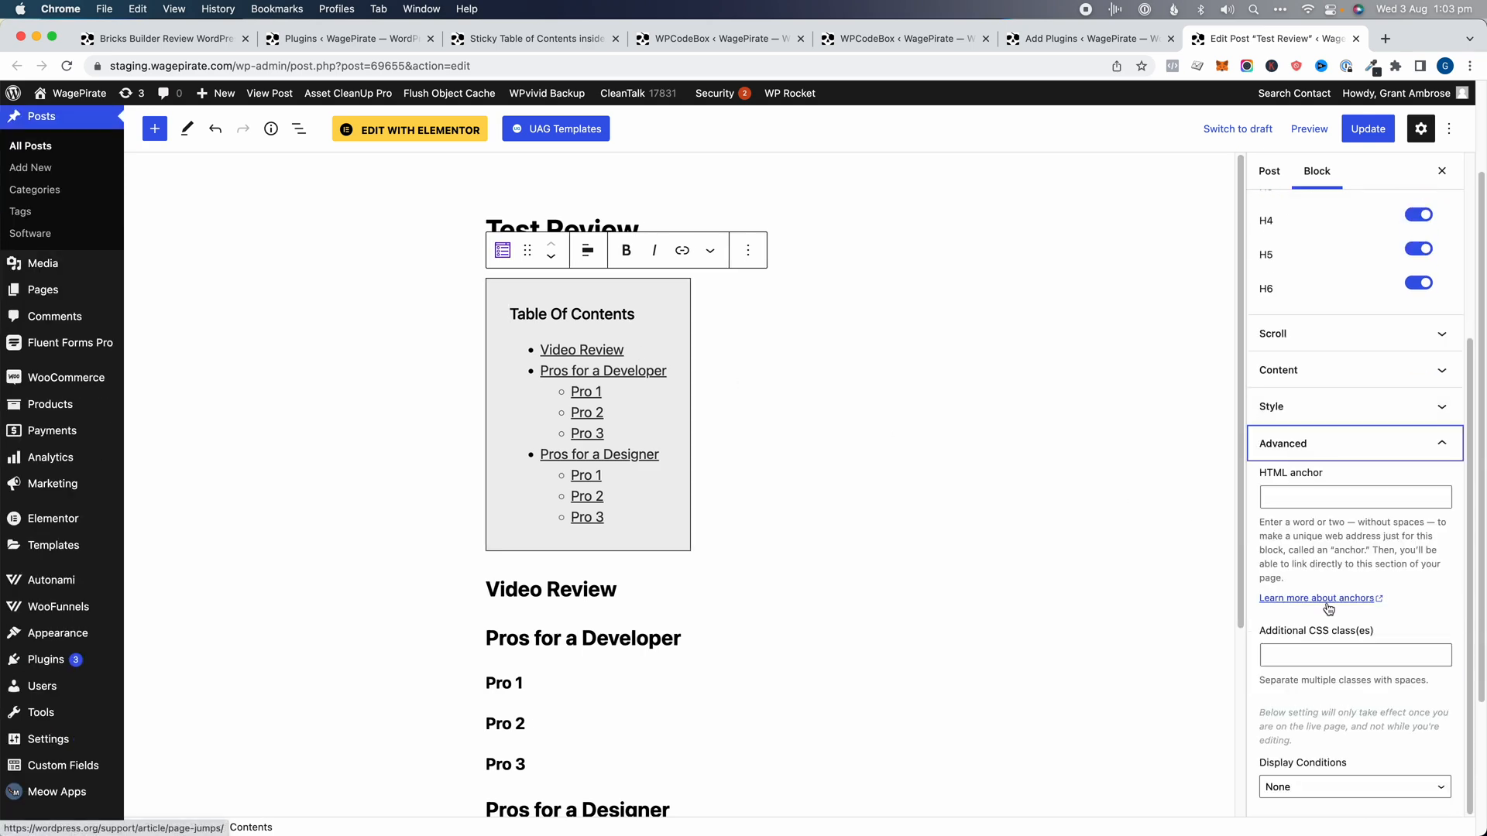
pyautogui.press('super+equal')
pyautogui.click(1282, 628)
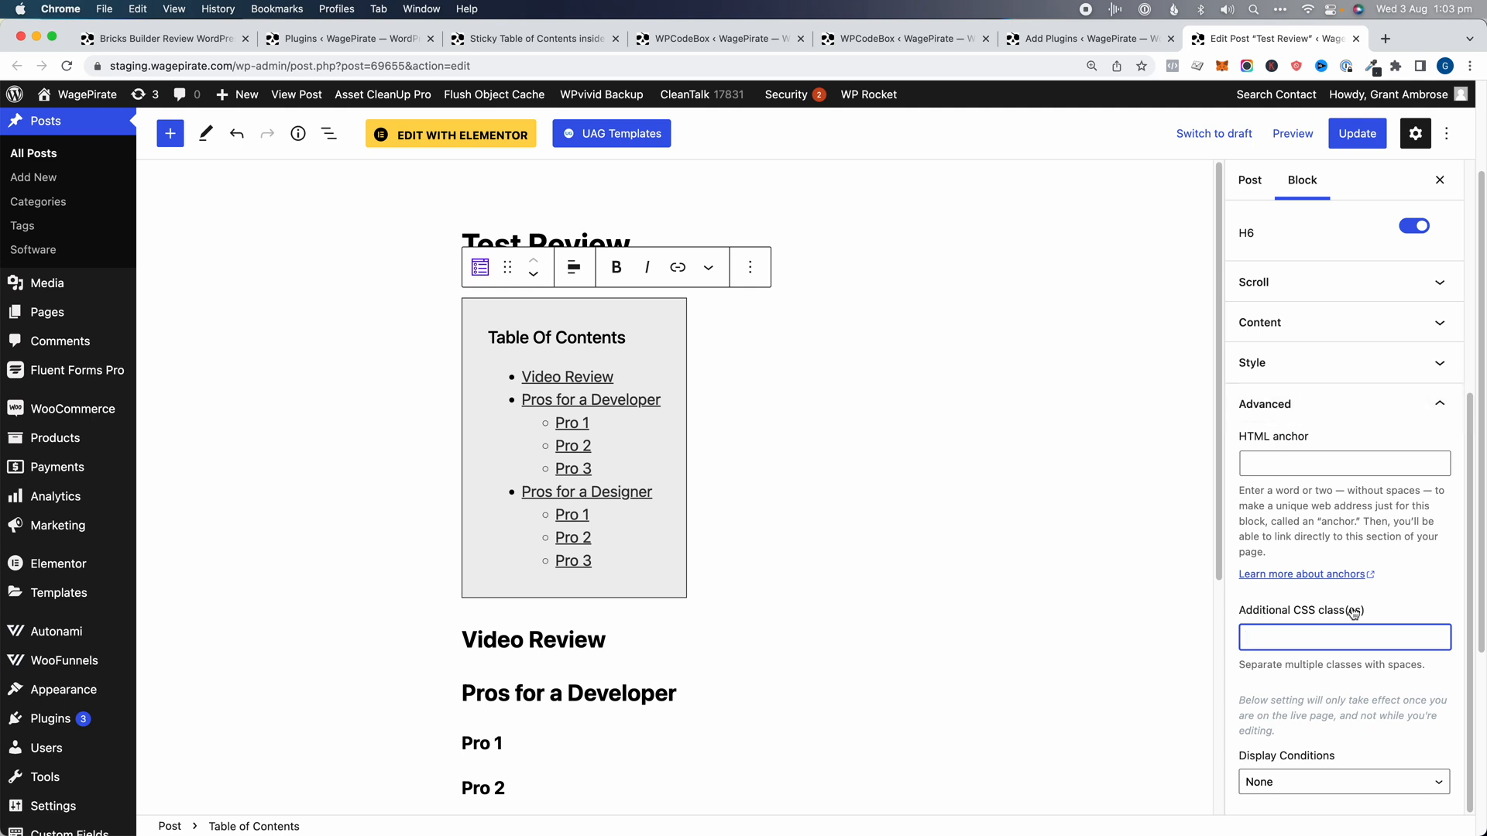
pyautogui.write('y')
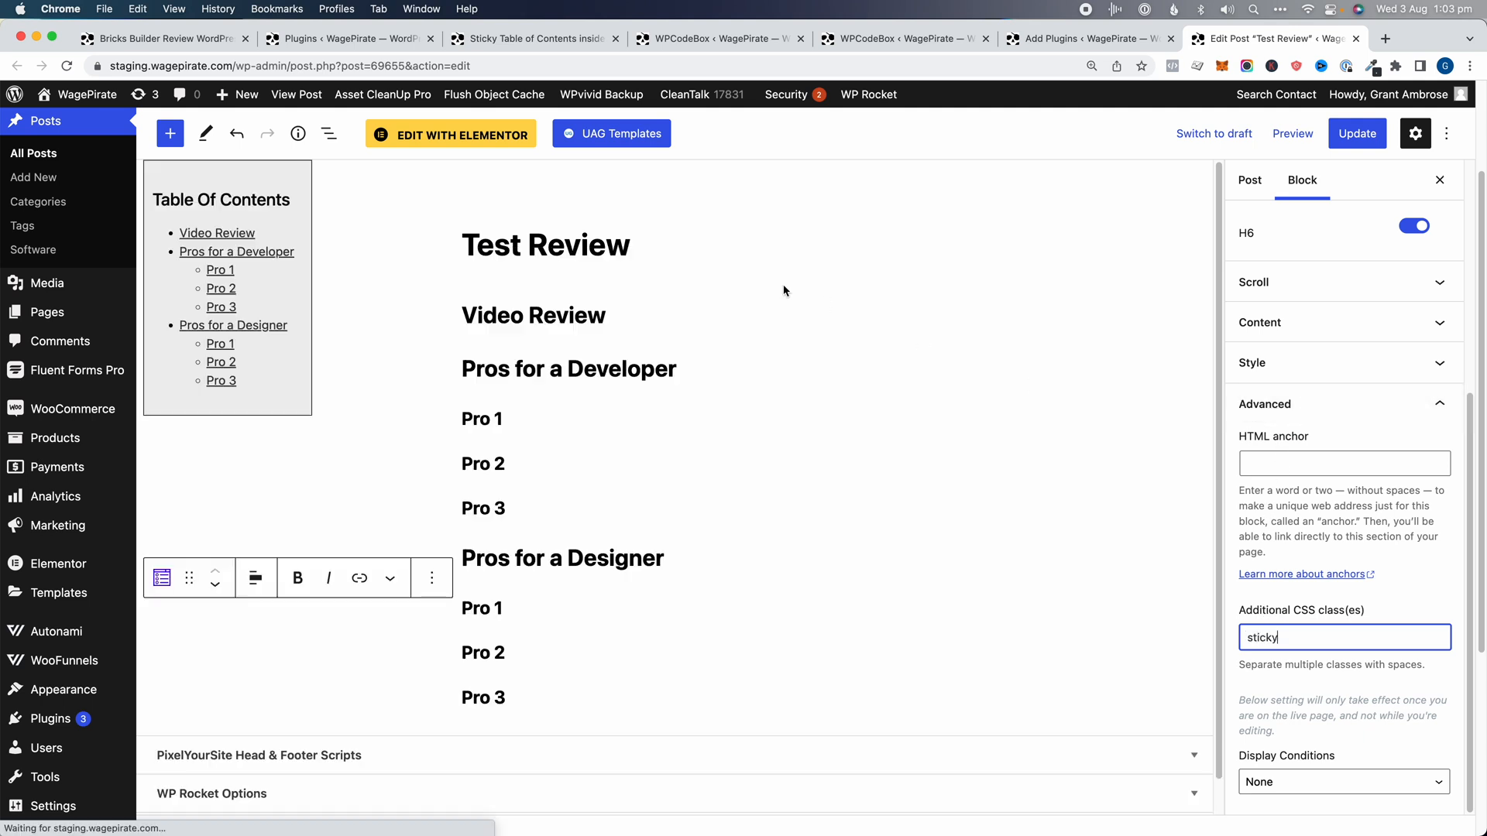
pyautogui.click(1352, 135)
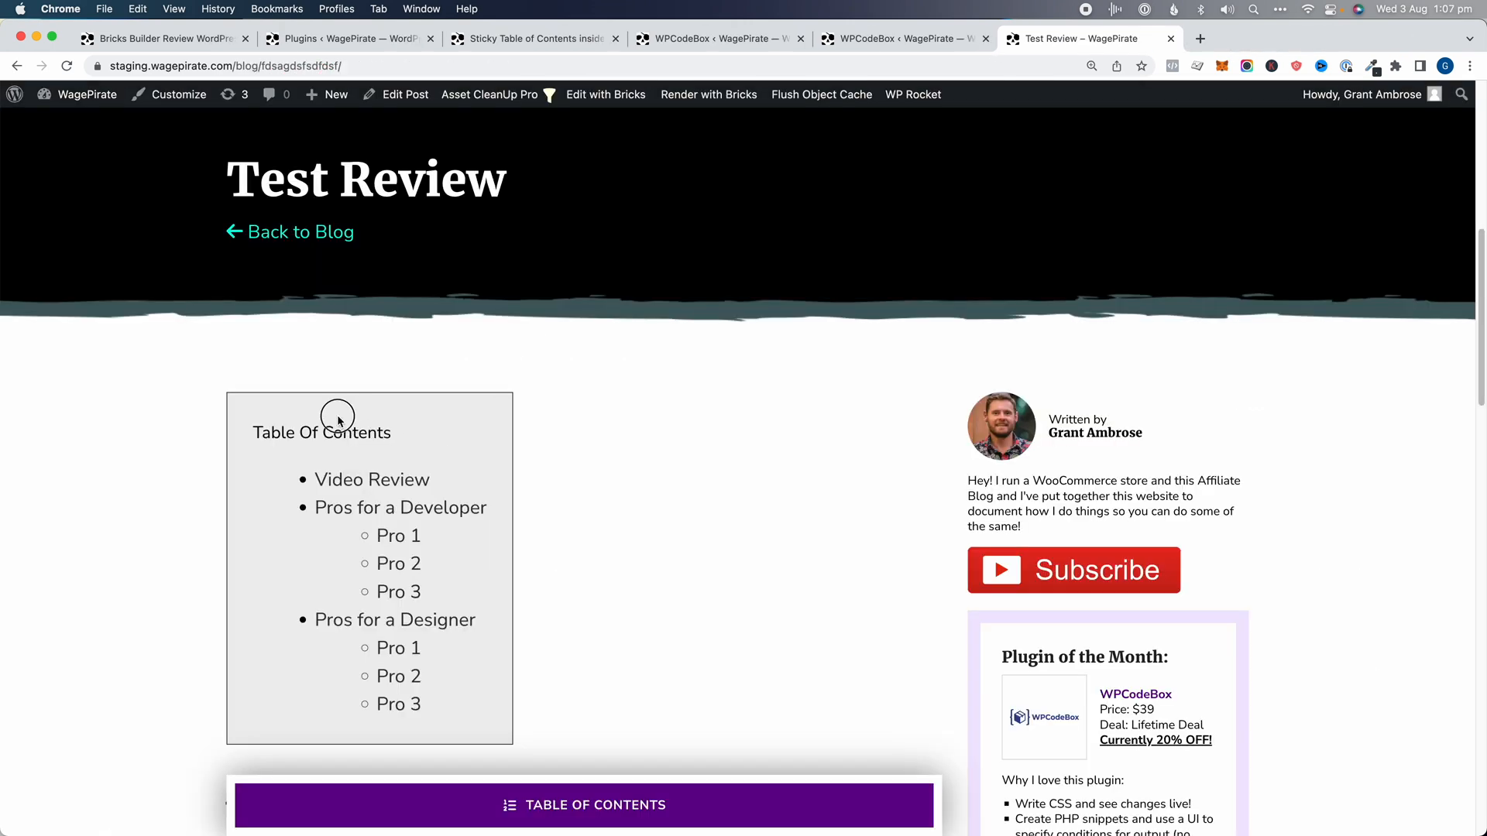
# Step: Examine the inline table of contents, the headings and the expandable Table of Contents bar on the live Test Review post
pyautogui.moveTo(338, 419); pyautogui.dragTo(360, 507)
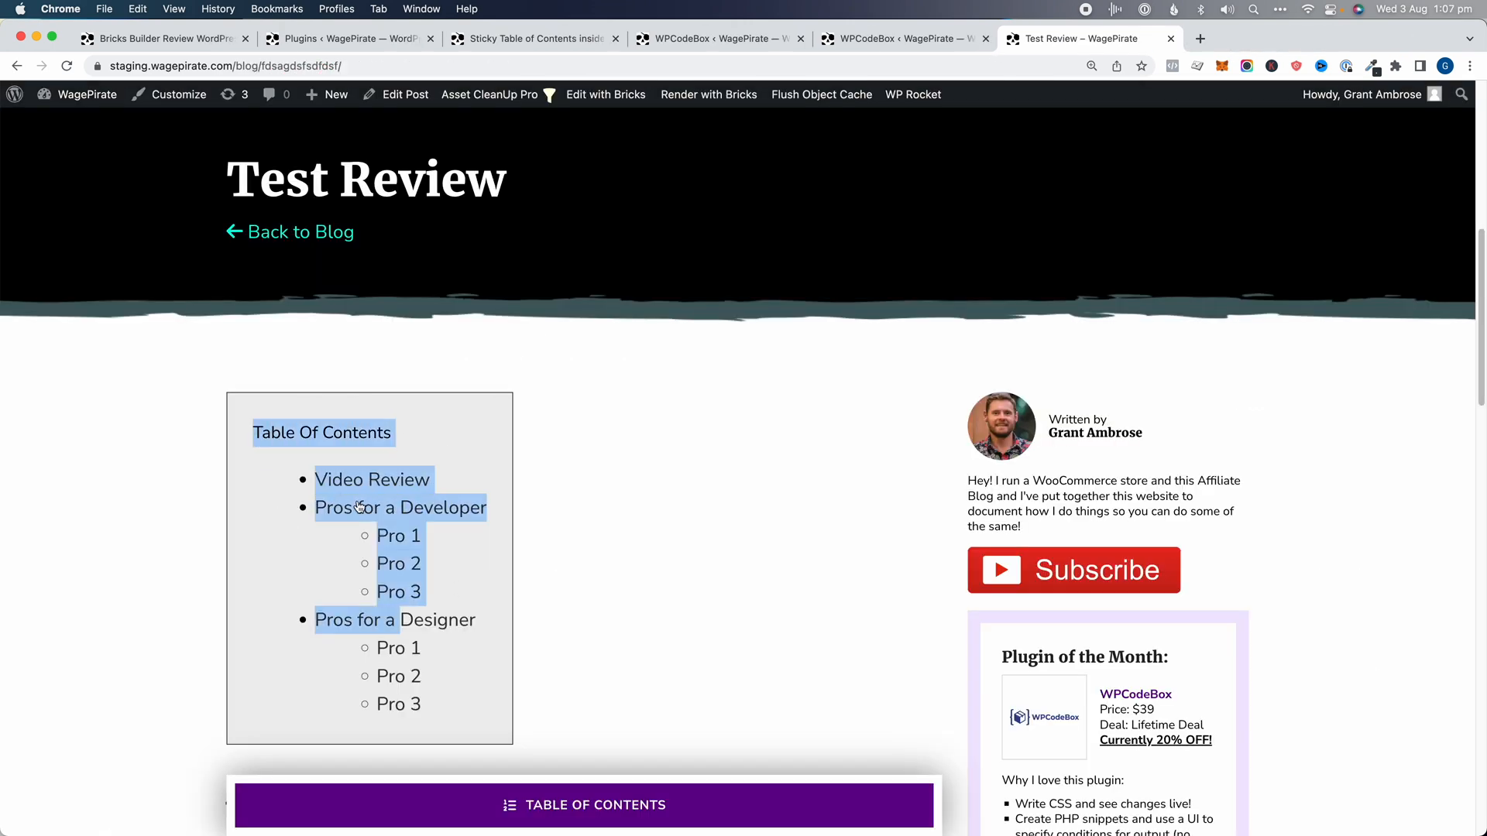
pyautogui.click(665, 481)
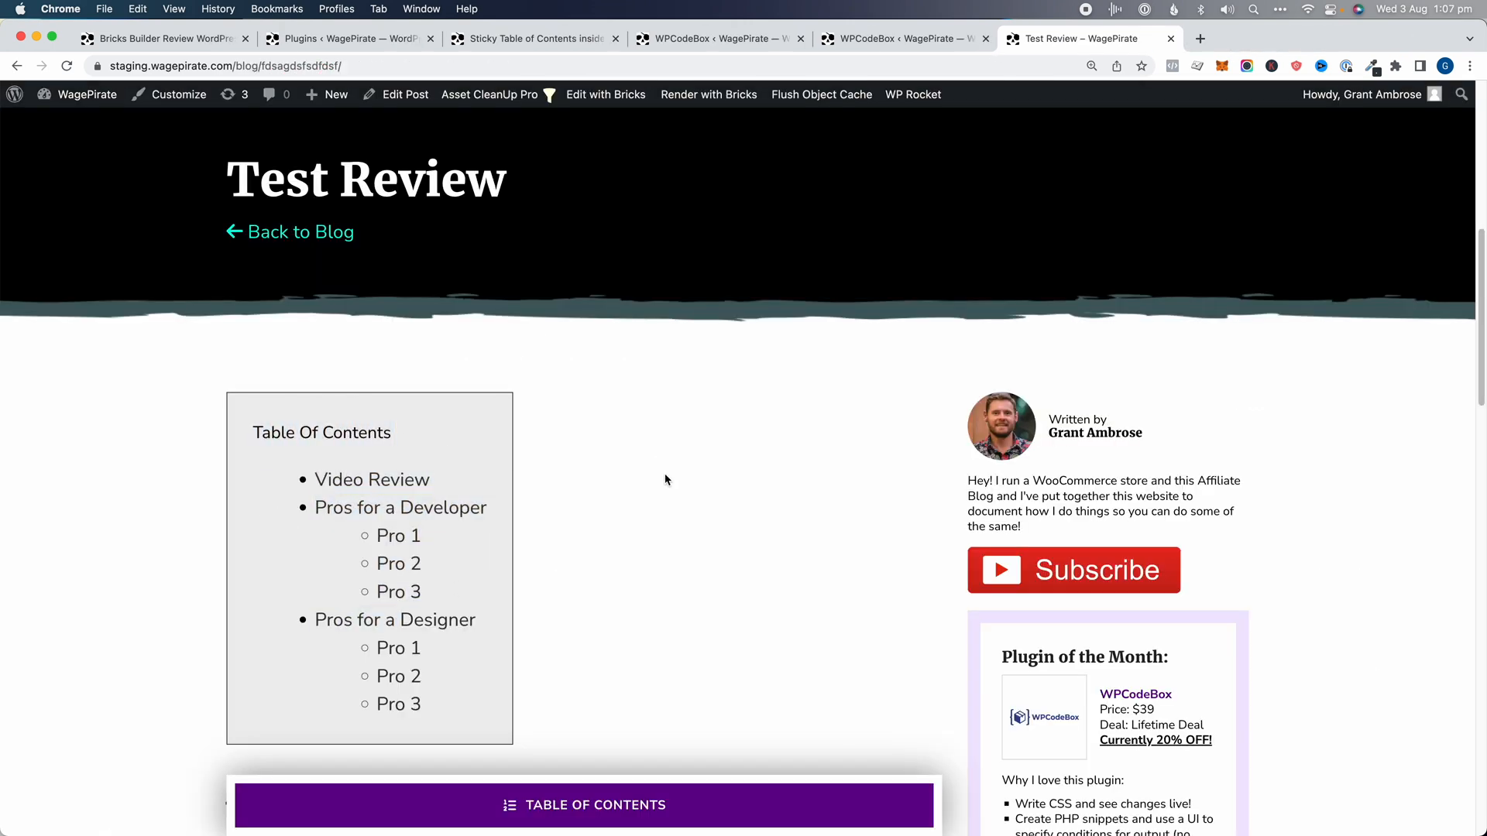
pyautogui.scroll(-6, 664, 481)
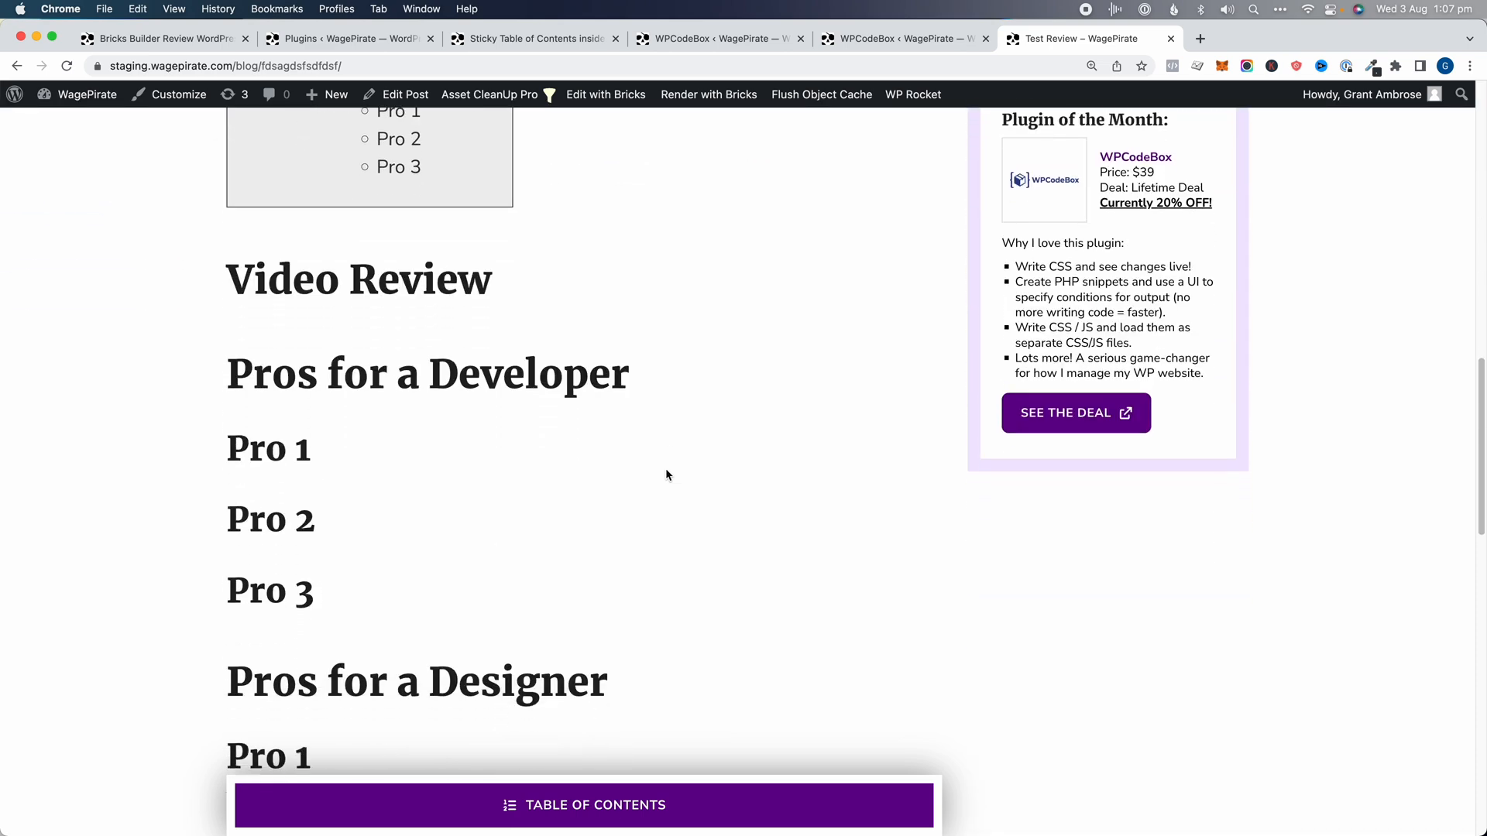
pyautogui.click(643, 807)
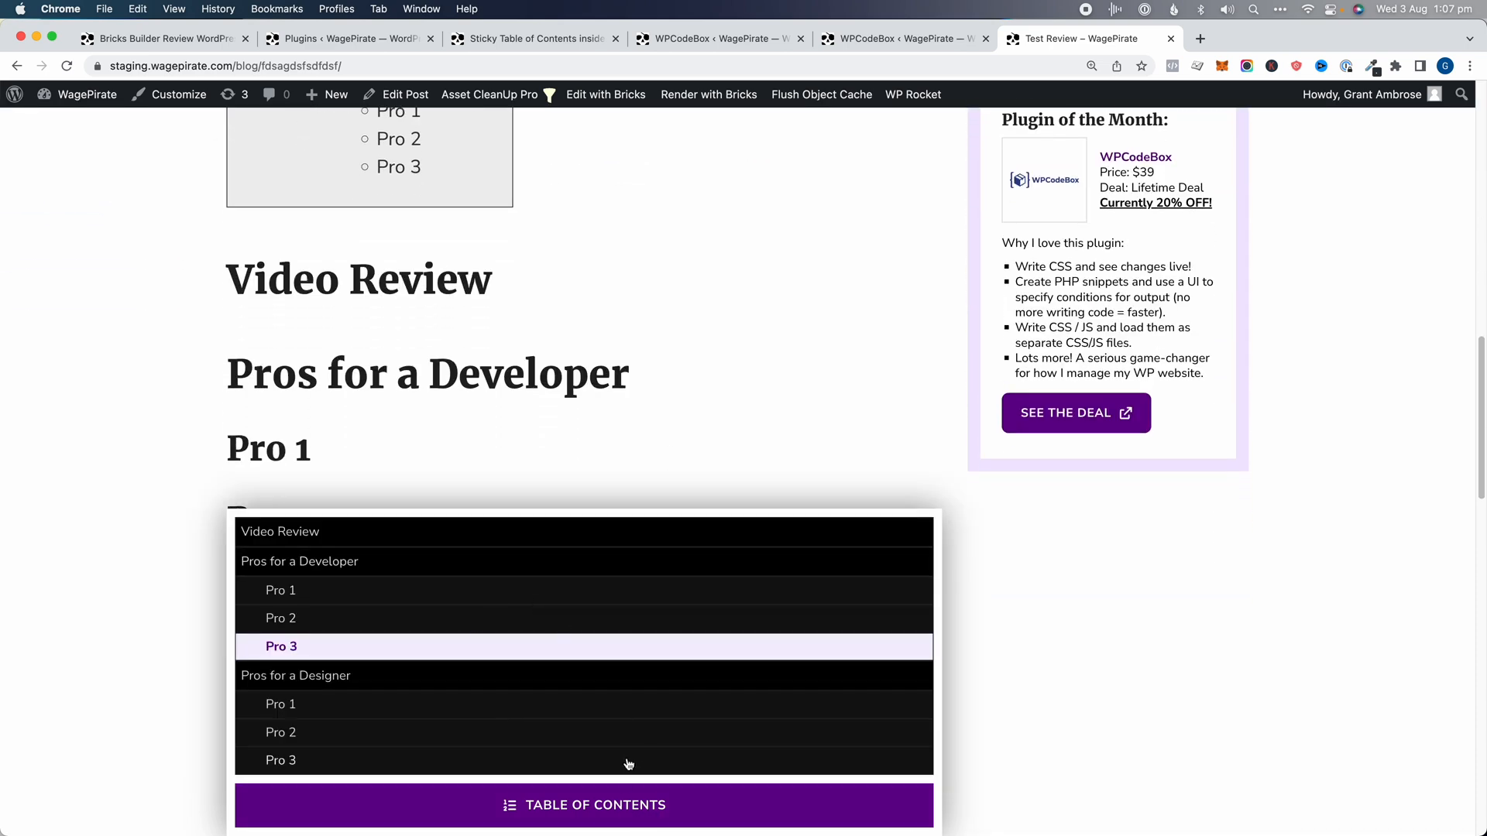
pyautogui.click(623, 782)
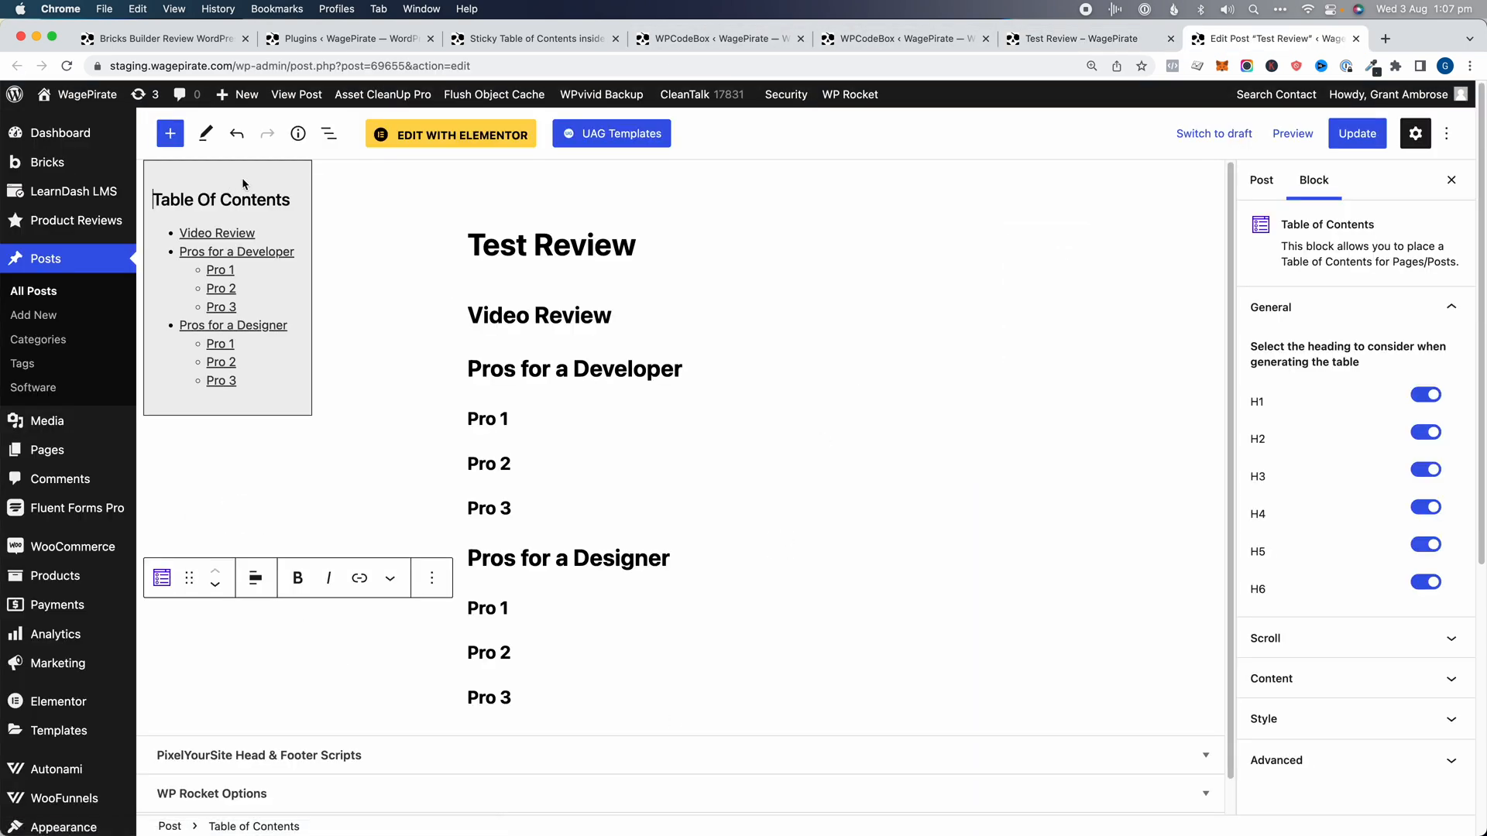
# Step: Remove the "sticky" class from the Table of Contents block and move the block down to the end of the post
pyautogui.click(1340, 768)
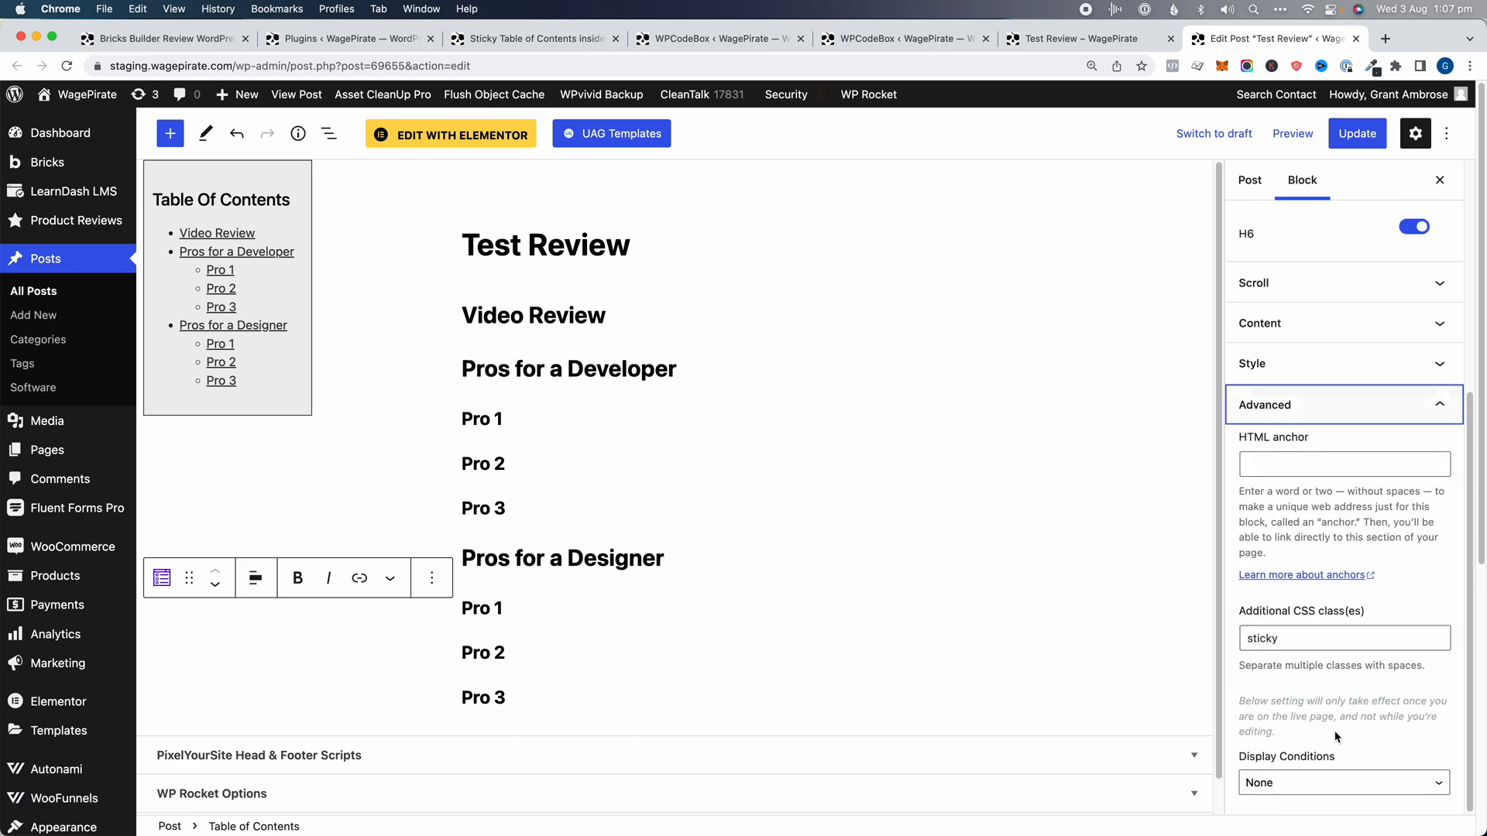
pyautogui.doubleClick(1324, 649)
pyautogui.press('BackSpace')
pyautogui.click(533, 309)
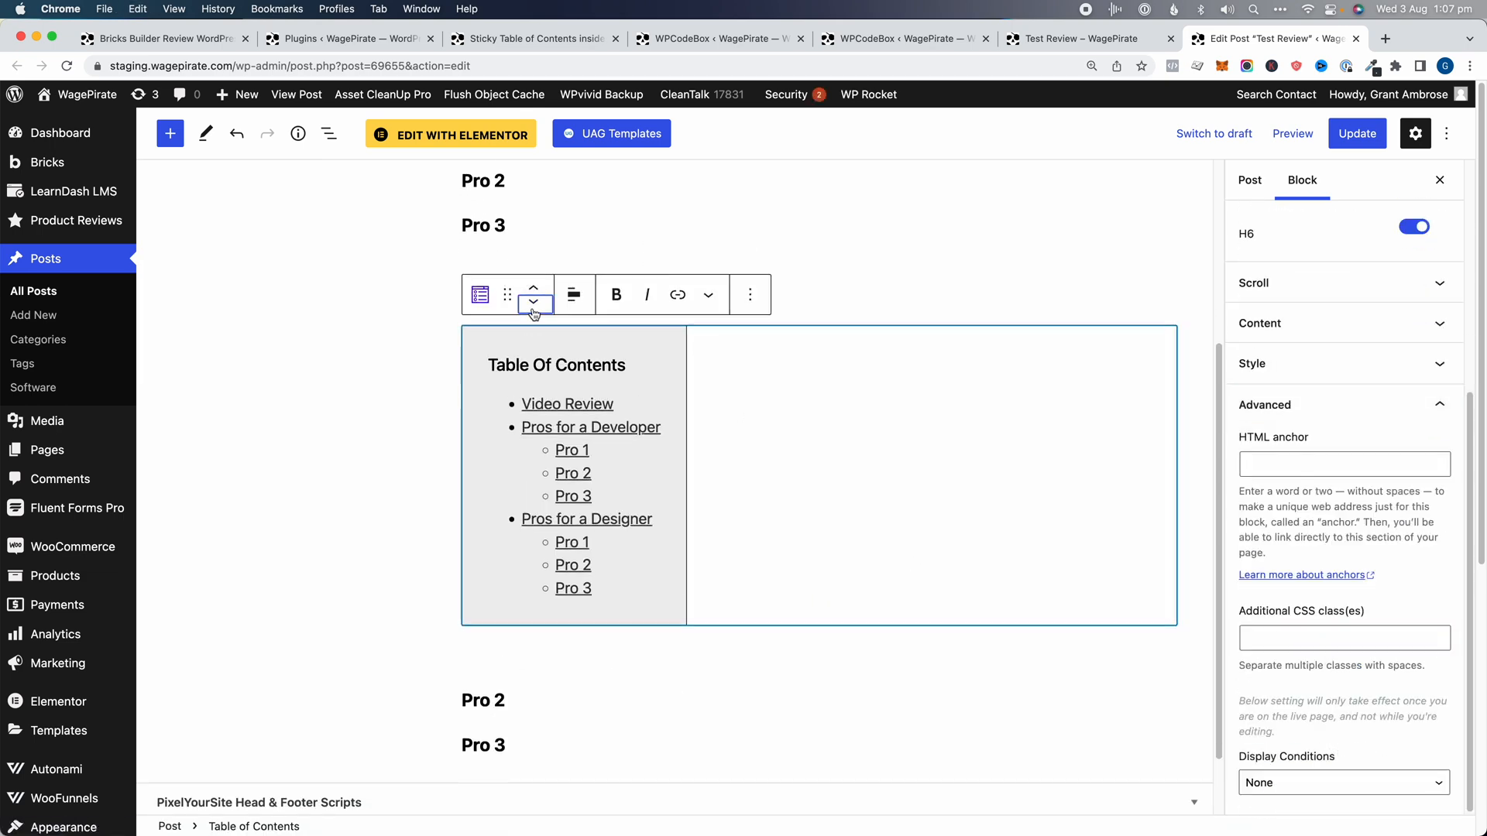
pyautogui.click(532, 309)
pyautogui.click(532, 309)
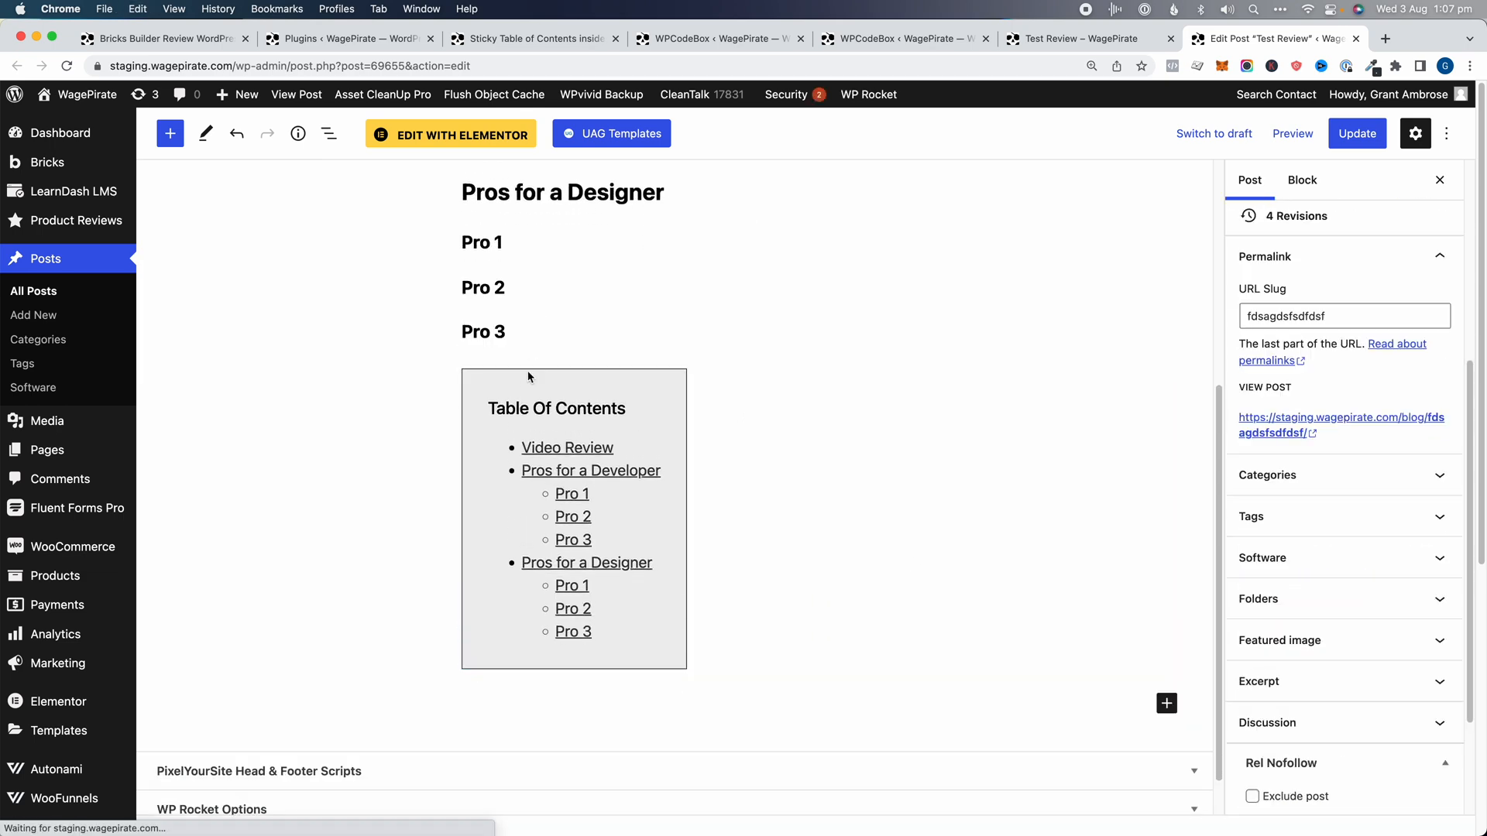
# Step: Add "sticky" as an additional CSS class on the Table of Contents block at the end of the post
pyautogui.click(532, 391)
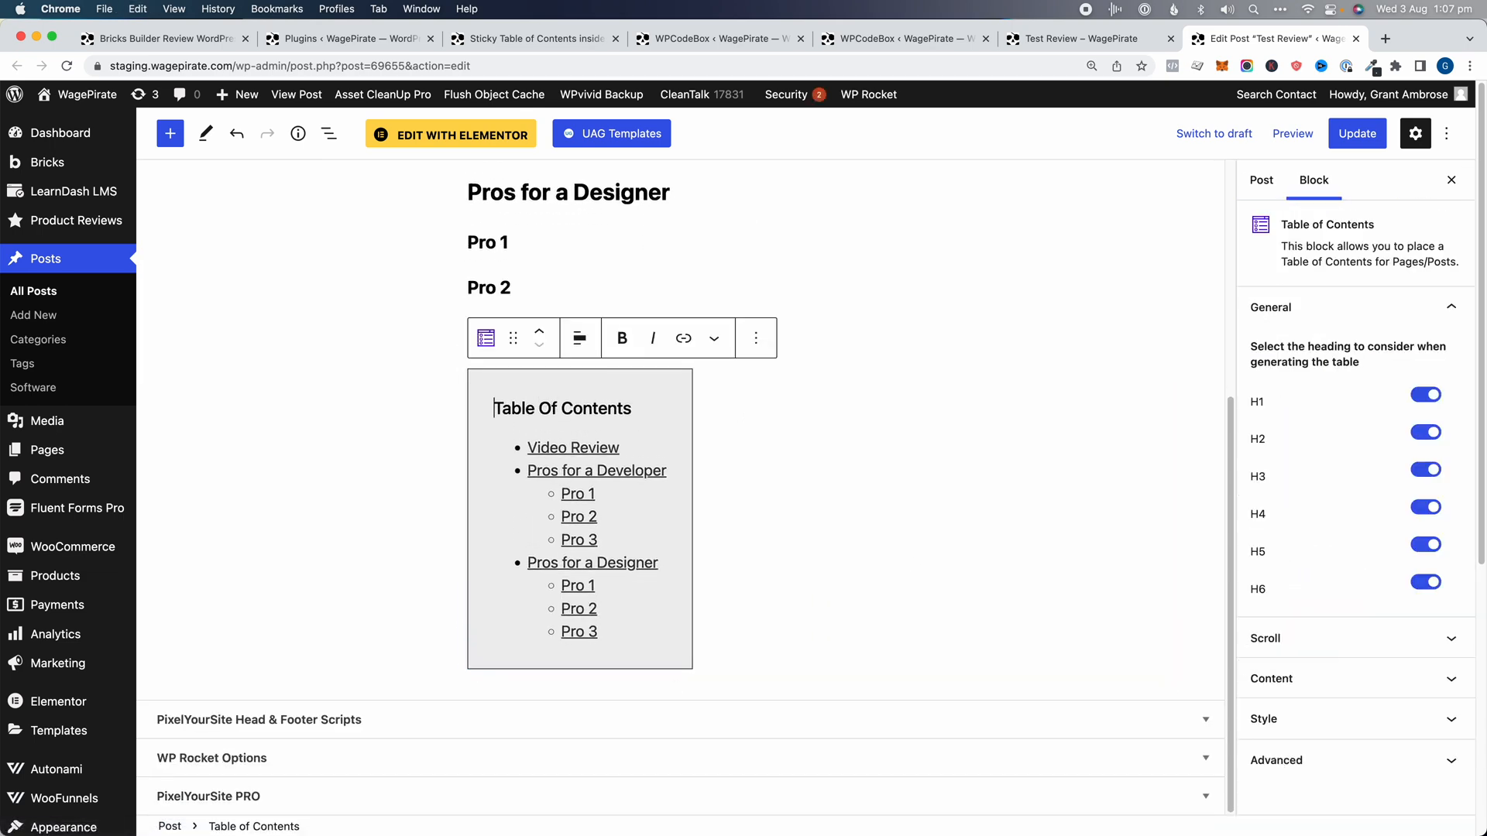
pyautogui.click(1277, 760)
pyautogui.click(1301, 682)
pyautogui.write('sticky')
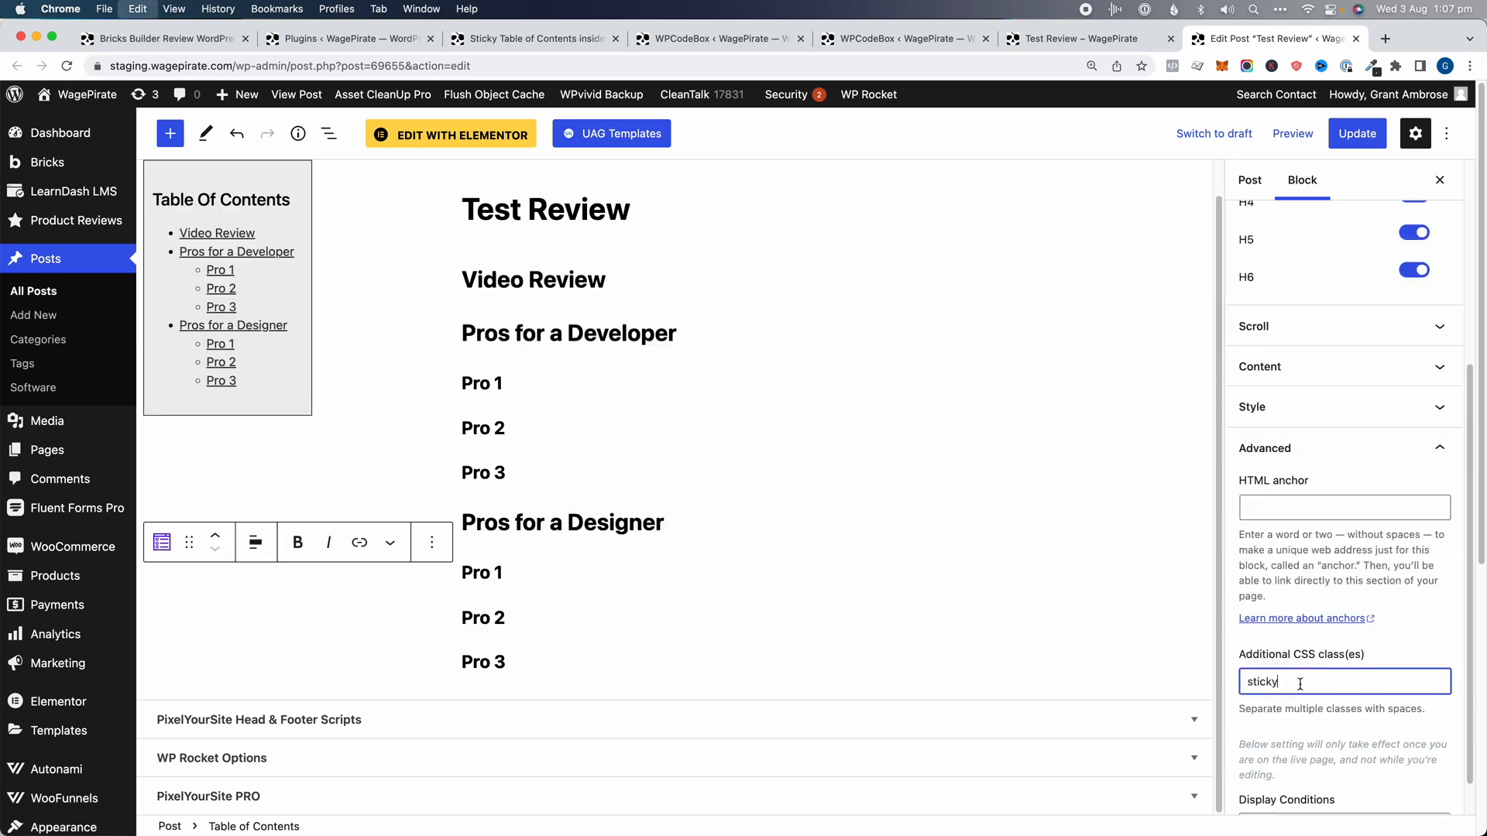
pyautogui.click(929, 564)
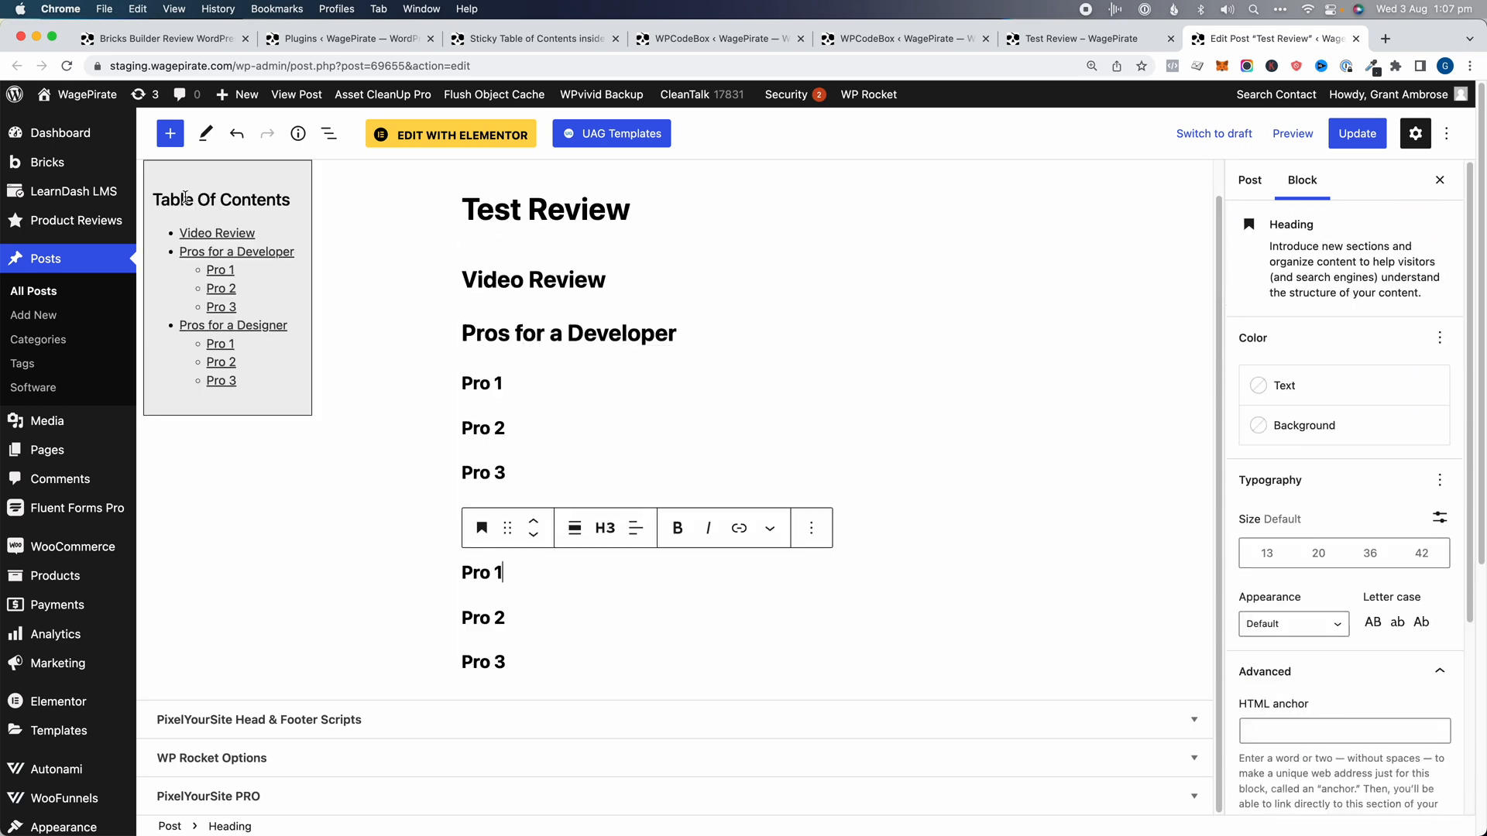
# Step: Show the List View of the post's blocks and select the Table of Contents block in it
pyautogui.click(330, 135)
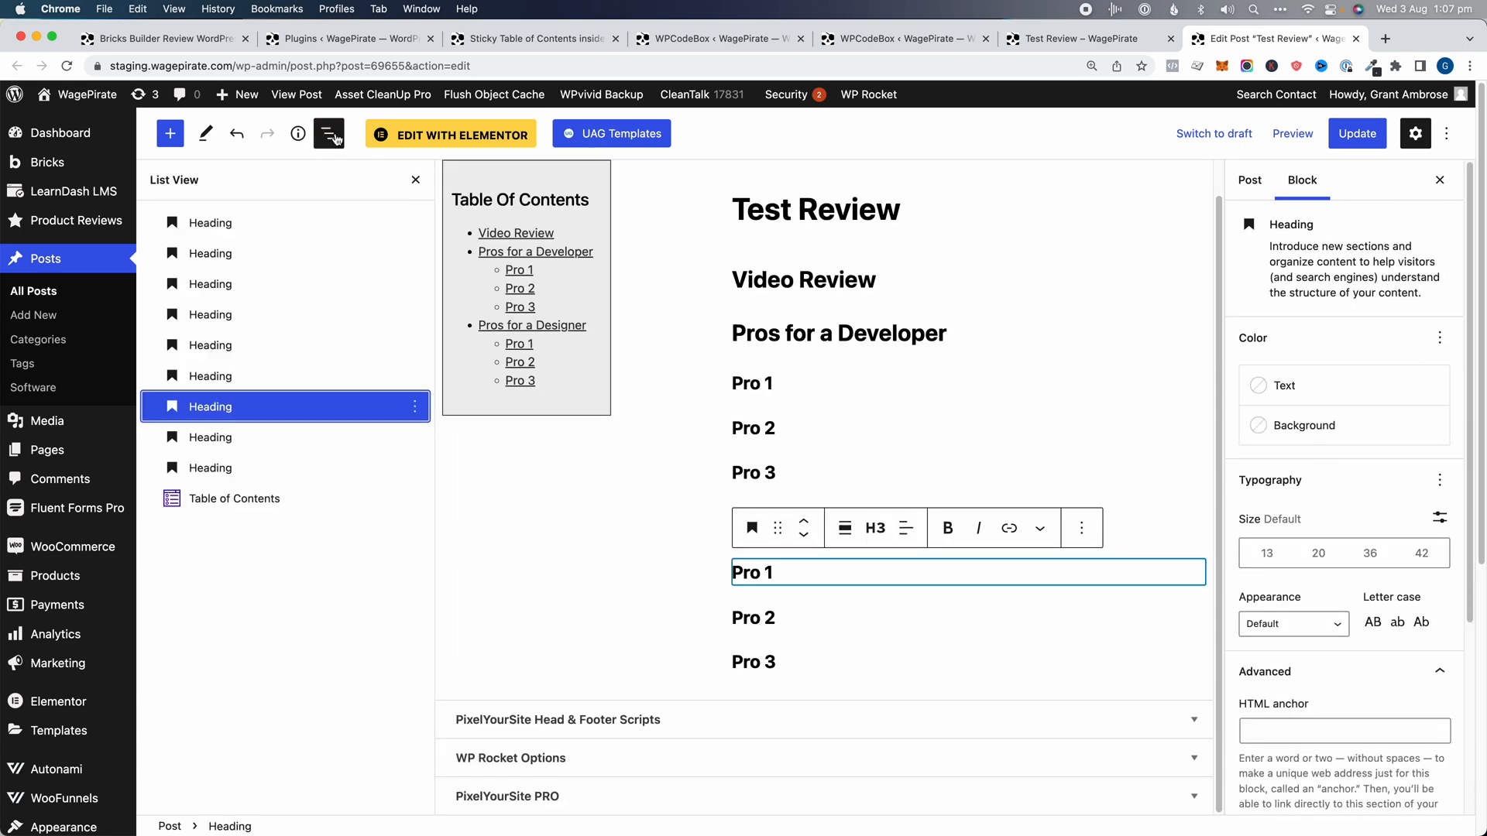
pyautogui.moveTo(221, 498)
pyautogui.mouseDown()
pyautogui.moveTo(215, 418)
pyautogui.moveTo(203, 503)
pyautogui.mouseUp()
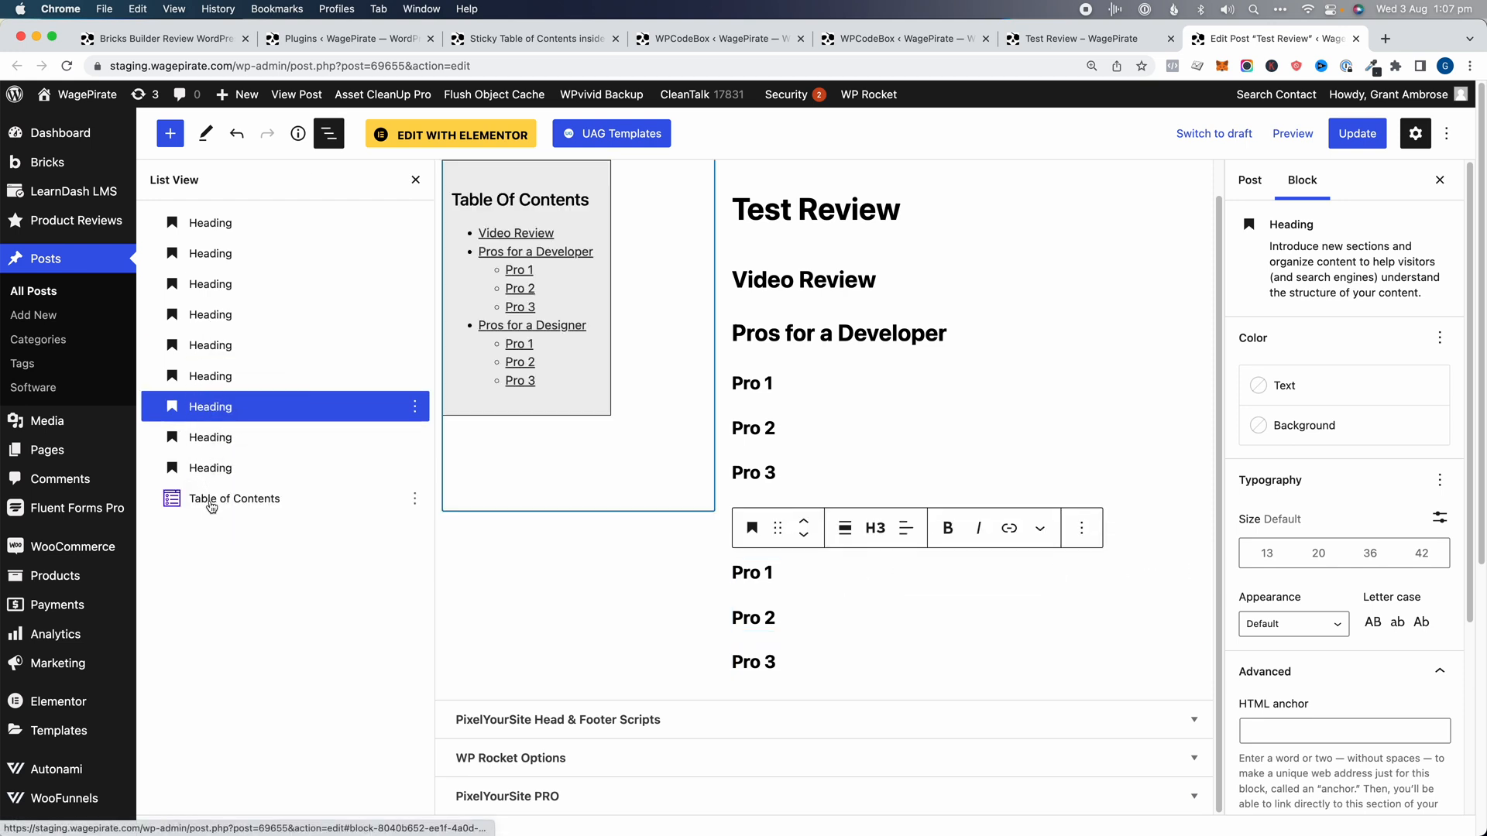
pyautogui.click(226, 505)
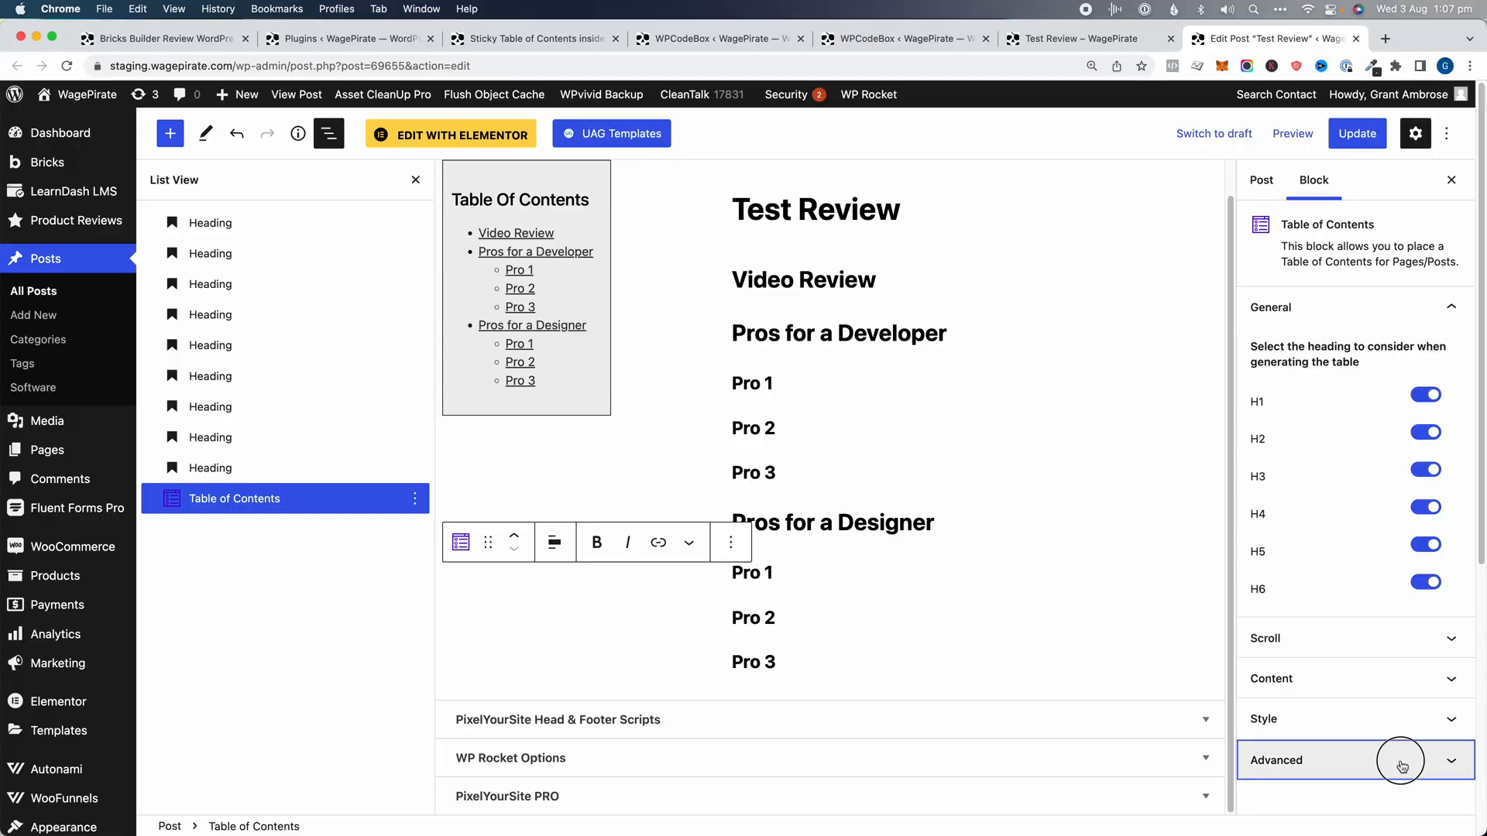
# Step: Set the Table of Contents block's display condition to User State, hide it from logged-out users and update the post
pyautogui.click(1402, 766)
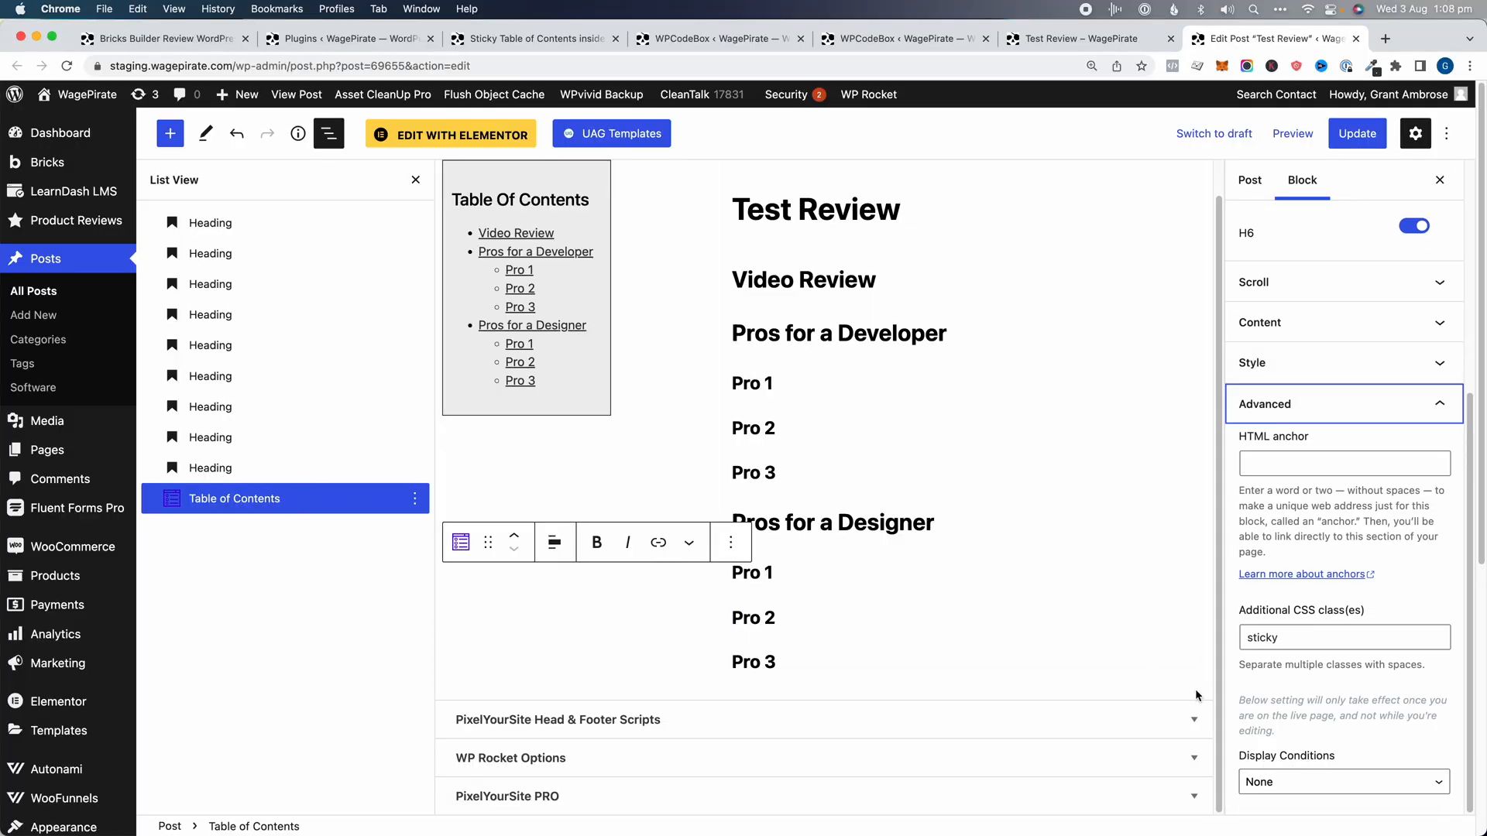
pyautogui.click(1291, 783)
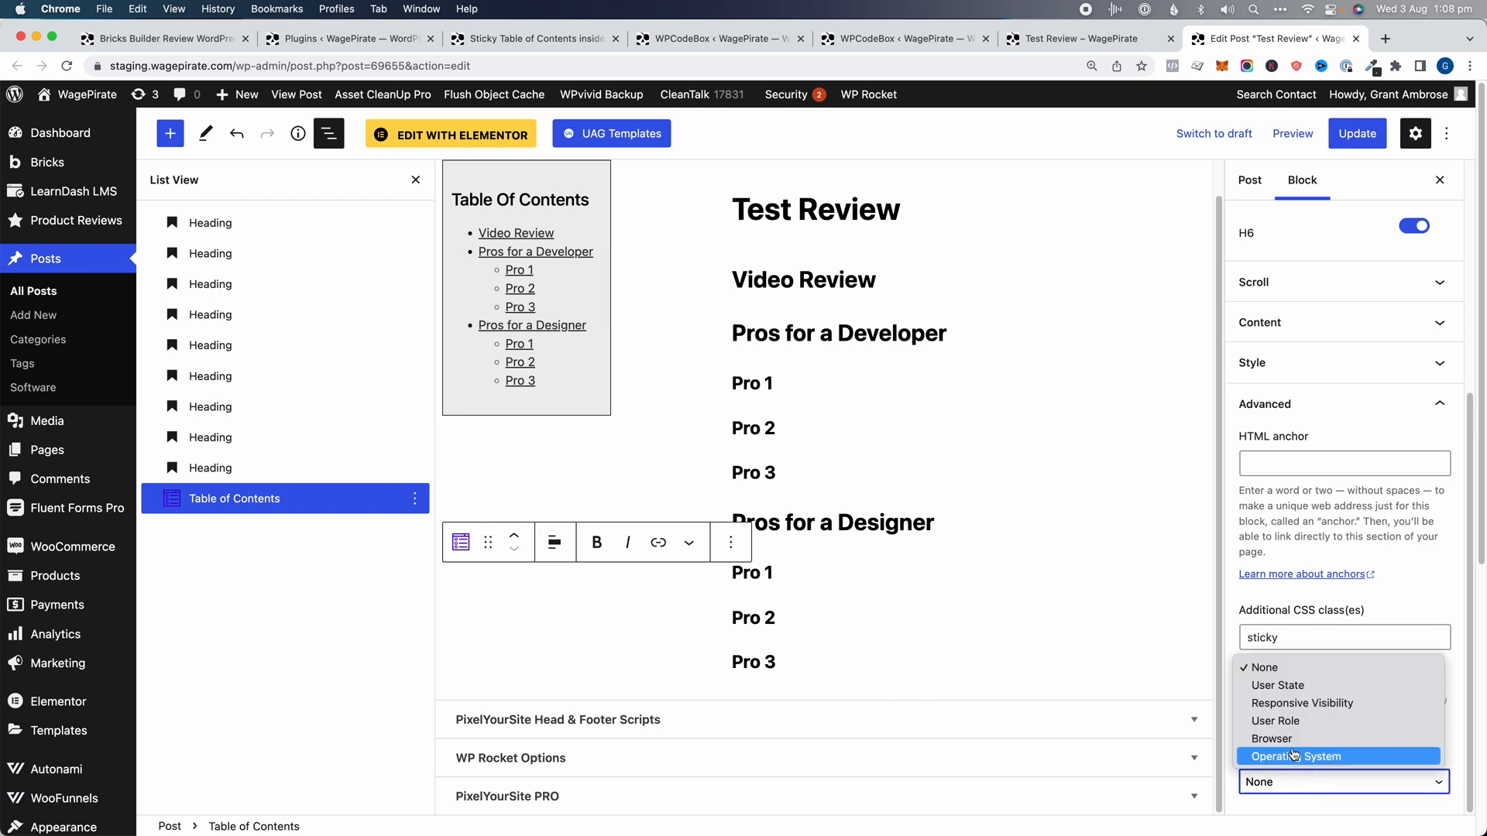
pyautogui.click(1292, 686)
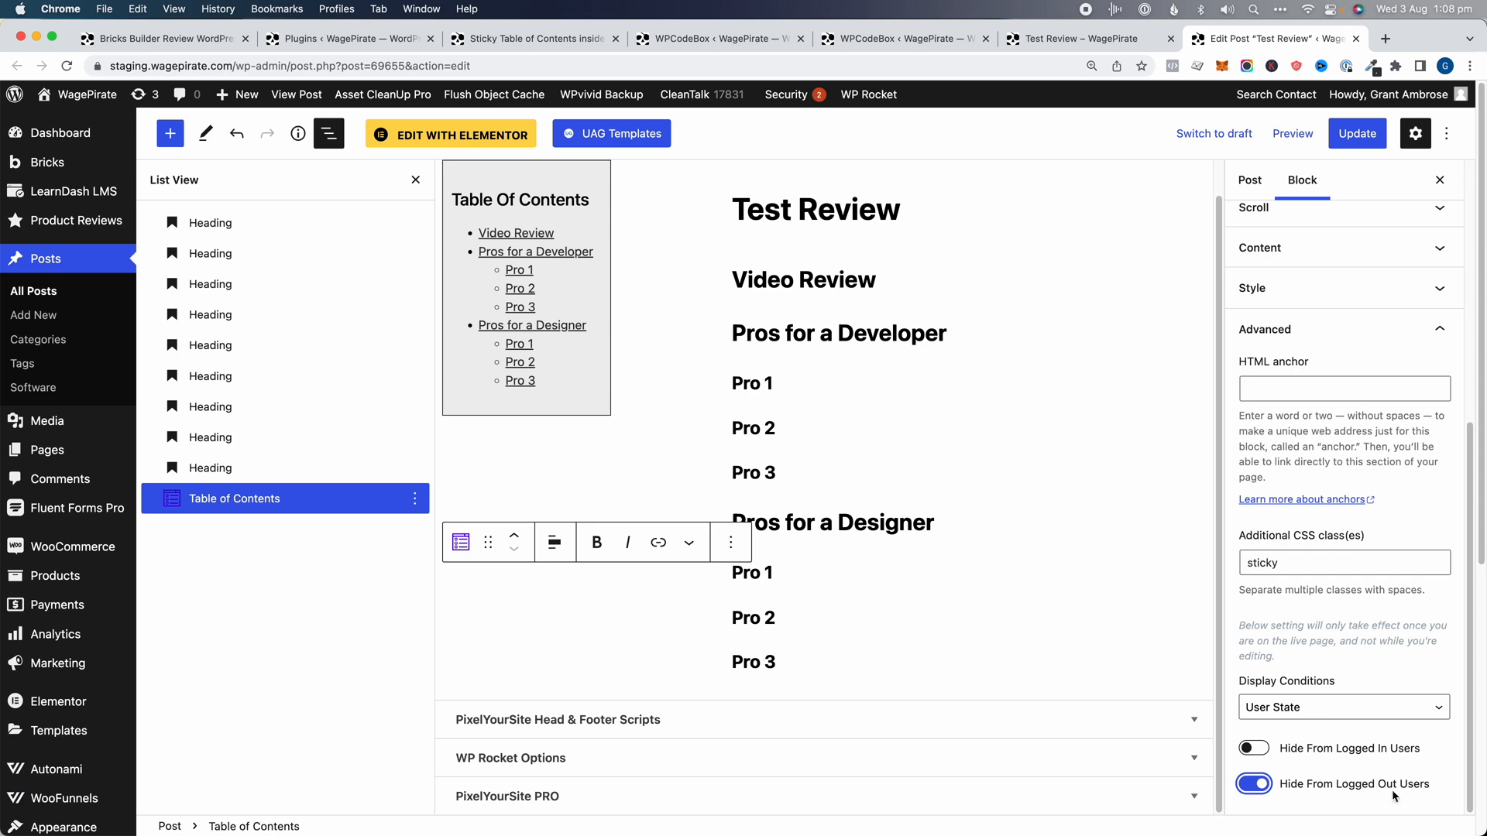
pyautogui.click(1371, 142)
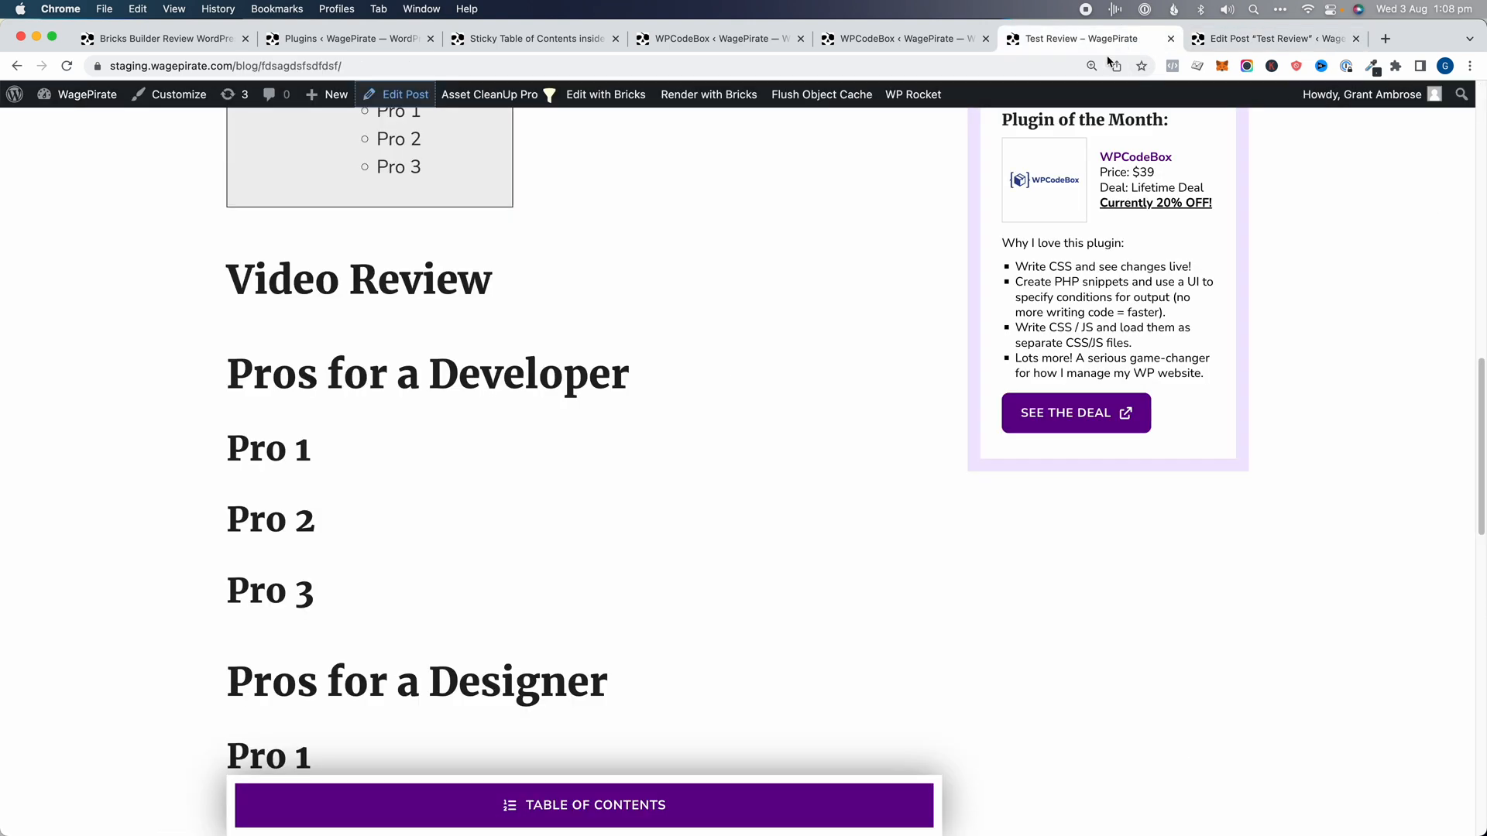
# Step: Expand the Table of Contents bar on the live Test Review post to examine its heading list
pyautogui.click(573, 805)
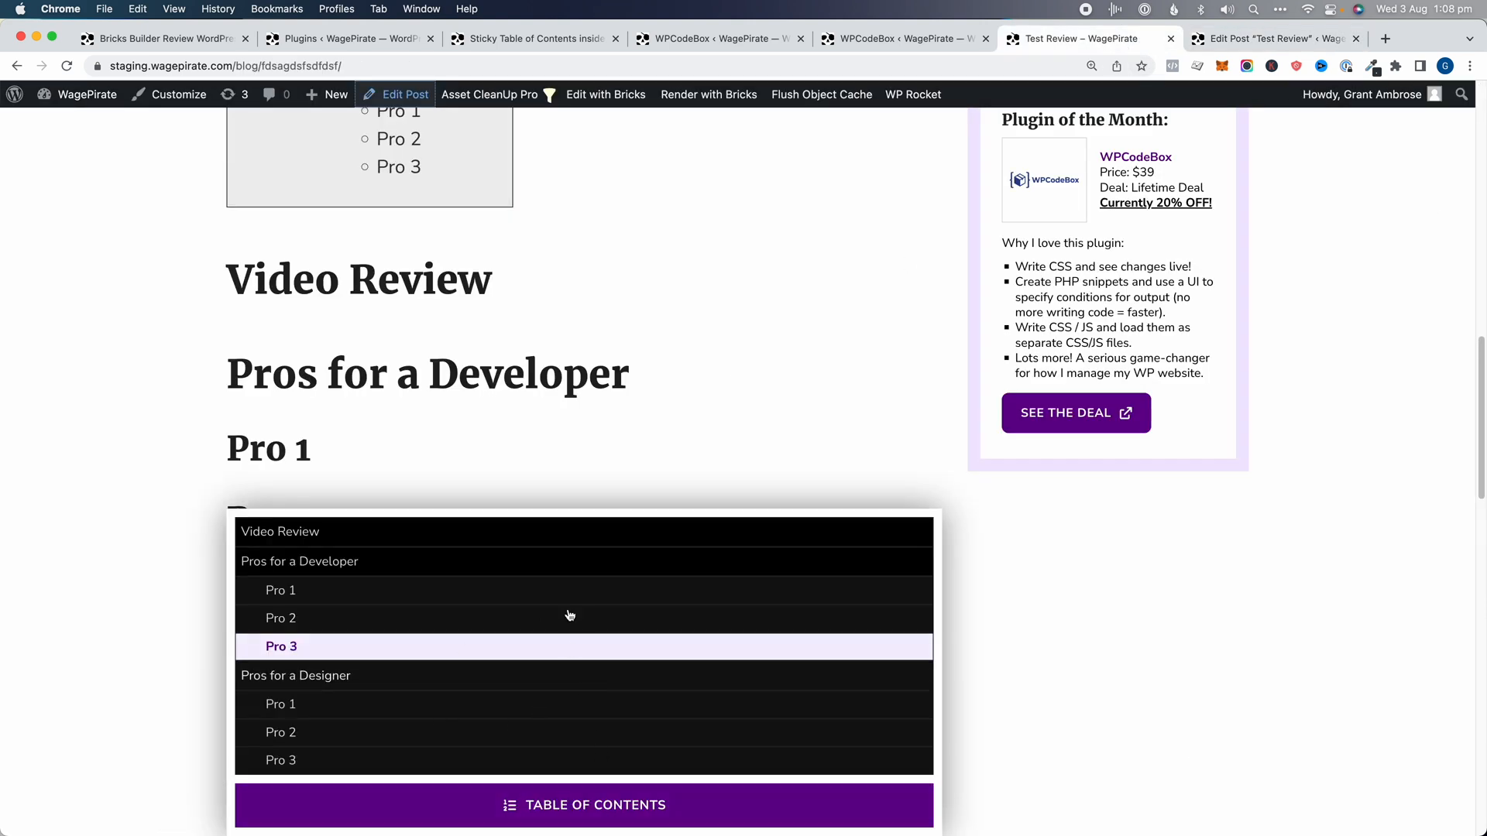